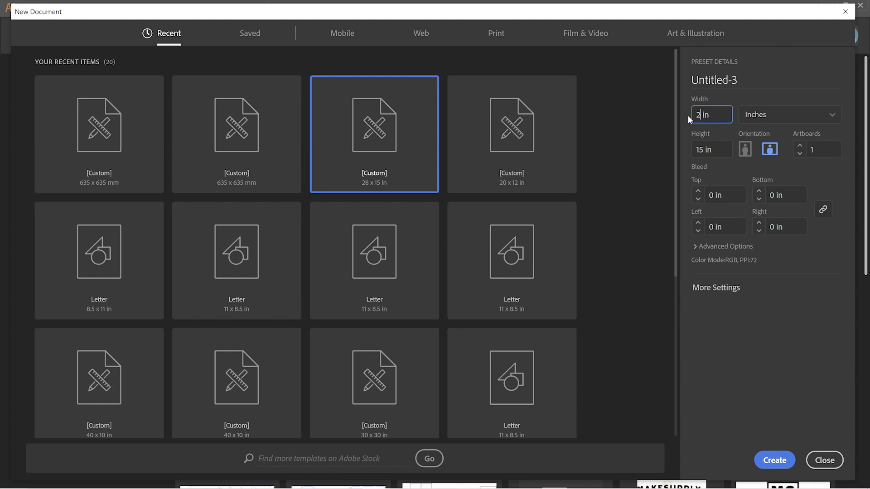
# Create a new document 25 in wide and 25 in high, with its units switched to millimeters.
pyautogui.press('Tab')
pyautogui.write('25')
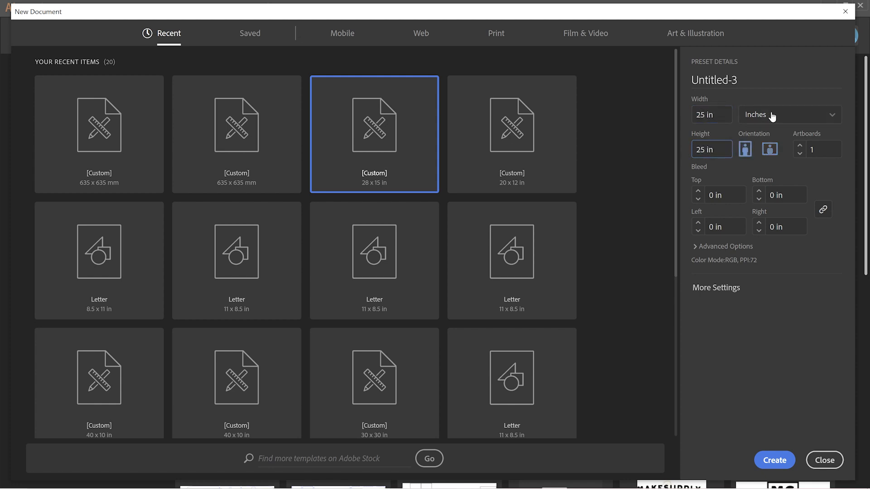
pyautogui.click(770, 116)
pyautogui.click(772, 195)
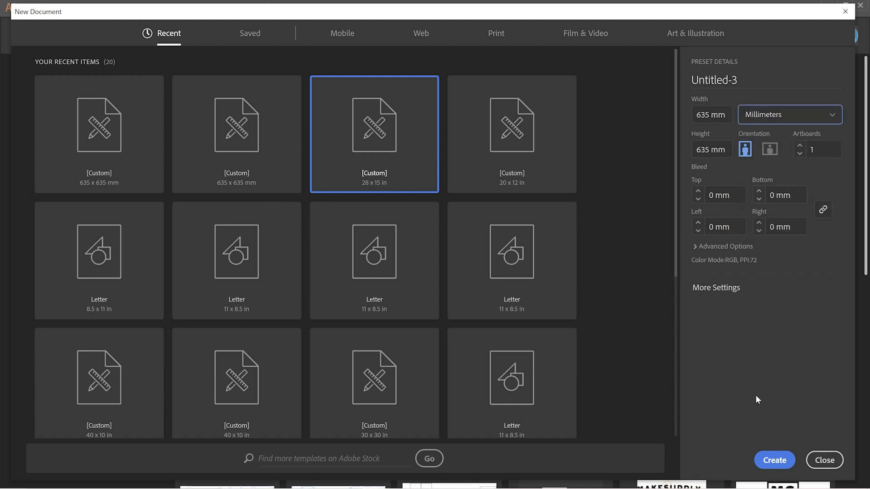
pyautogui.click(772, 460)
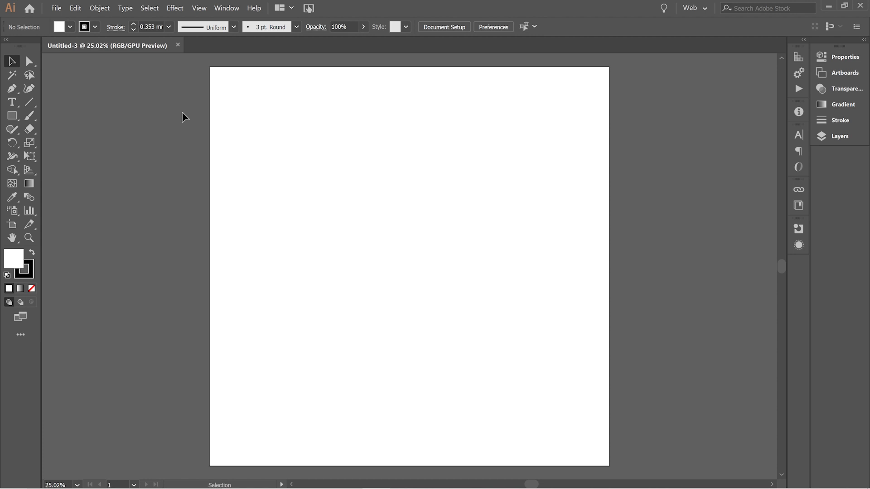
# Check the Guides & Grid preferences and accept them with a gridline every 10 mm and 8 subdivisions.
pyautogui.click(75, 8)
pyautogui.moveTo(174, 298)
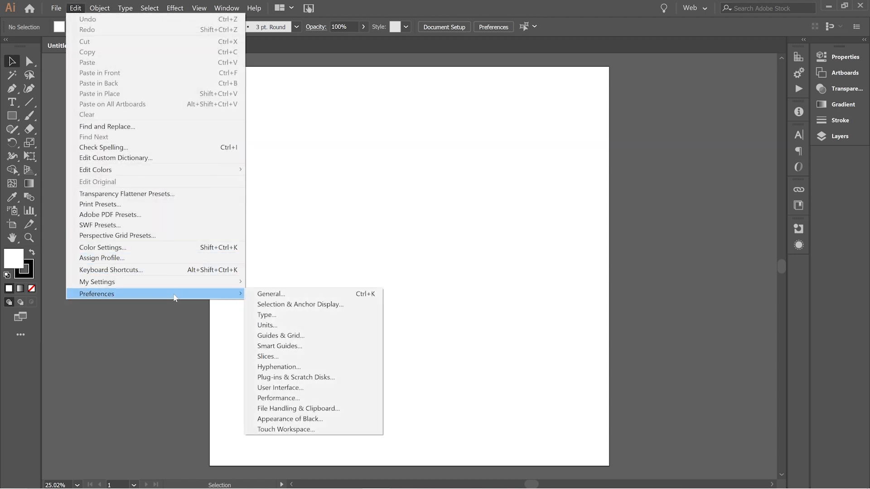
pyautogui.click(277, 335)
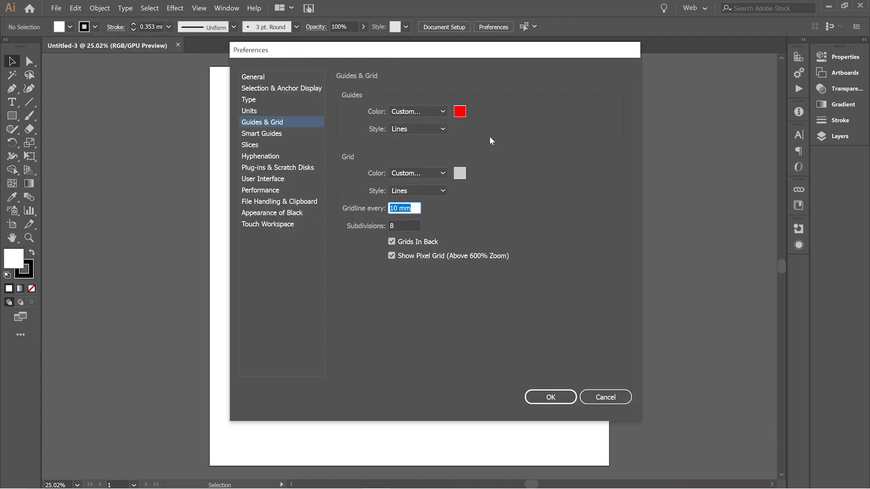
pyautogui.click(408, 207)
pyautogui.click(551, 397)
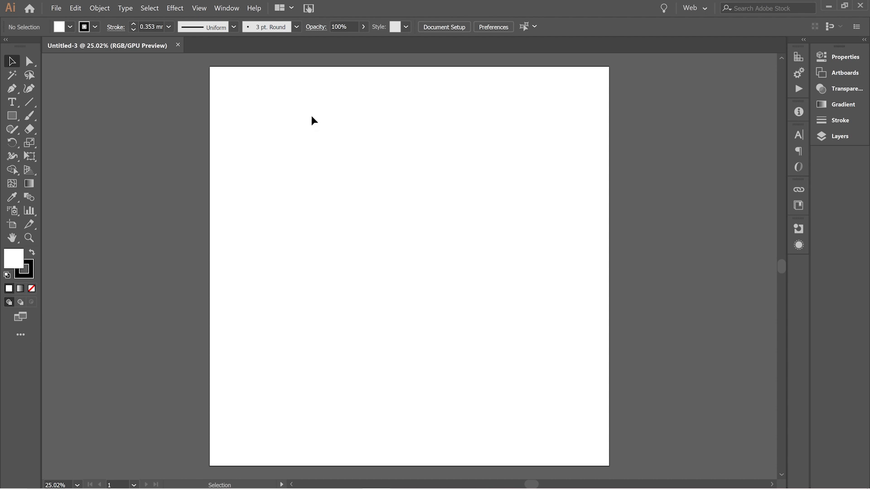
# Show the rulers and the grid in the document.
pyautogui.click(197, 9)
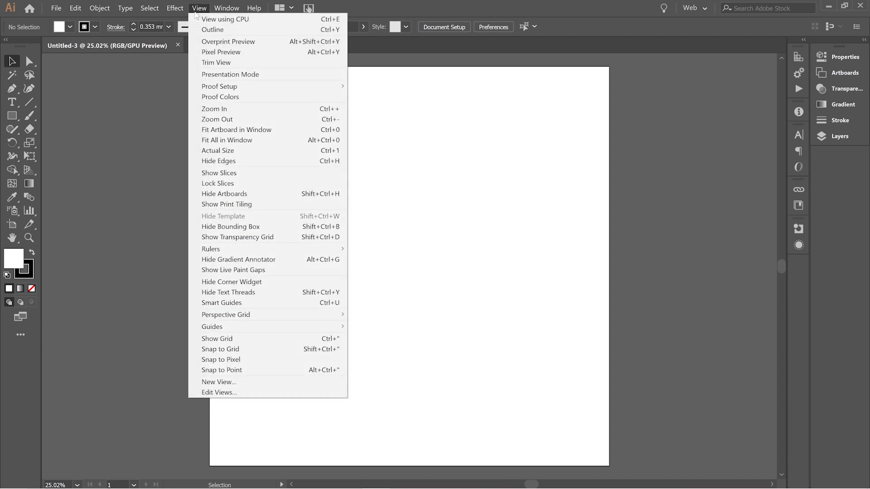
pyautogui.moveTo(238, 248)
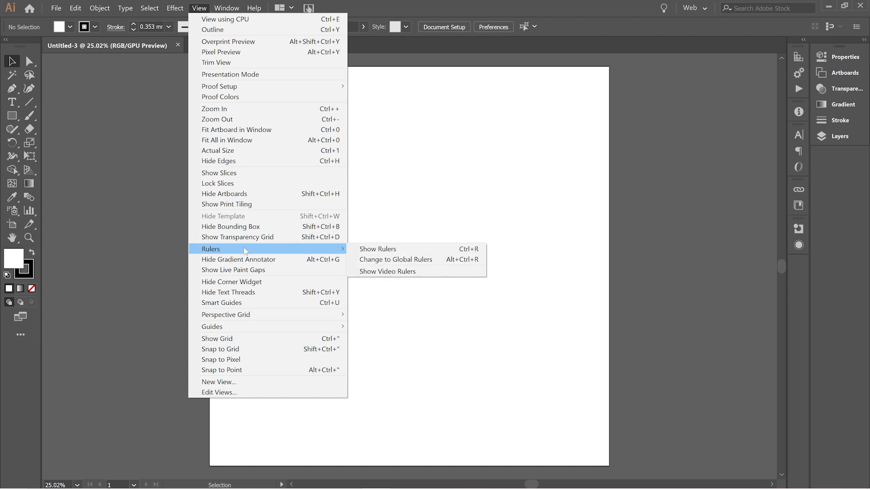
pyautogui.click(354, 249)
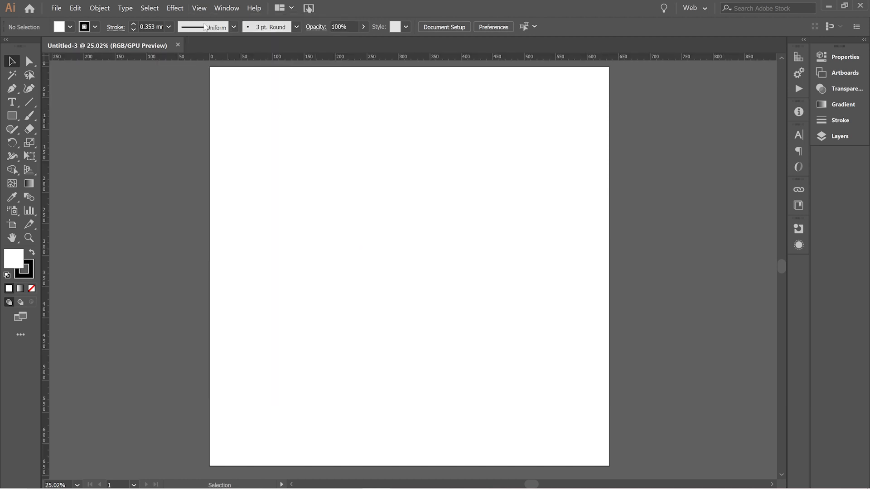
pyautogui.click(197, 8)
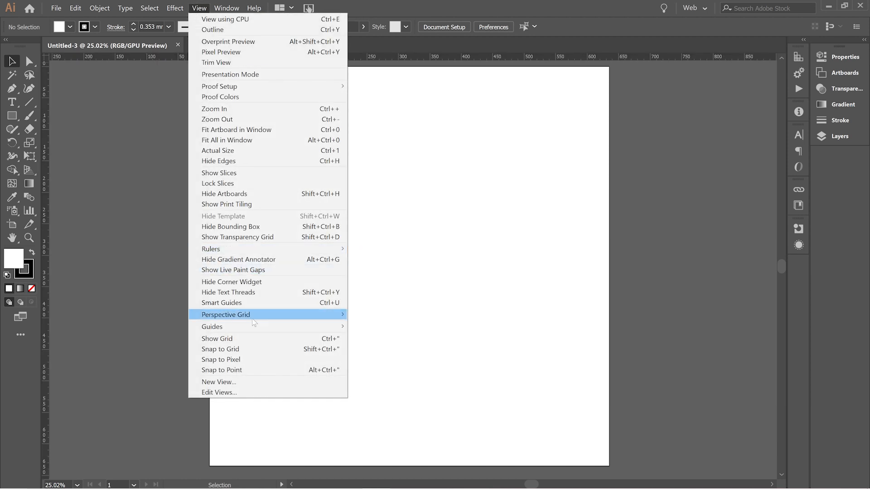
pyautogui.click(251, 339)
# Turn on Snap to Grid and Smart Guides.
pyautogui.click(207, 10)
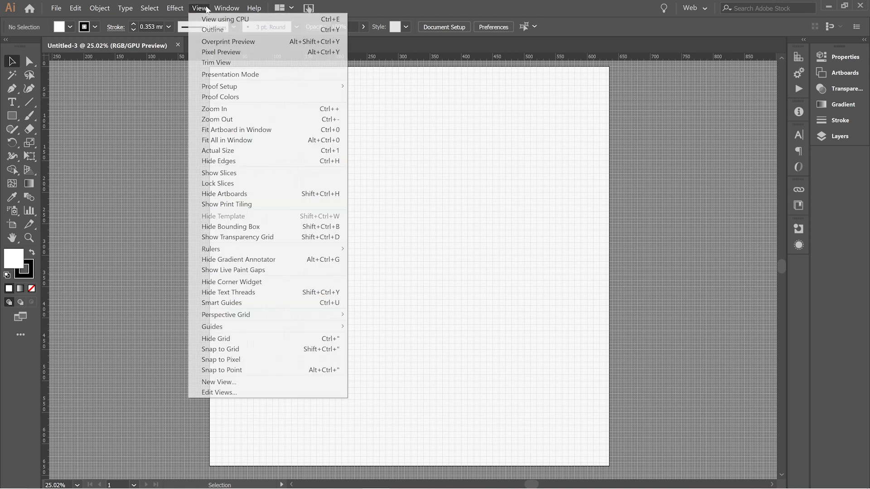
pyautogui.click(249, 349)
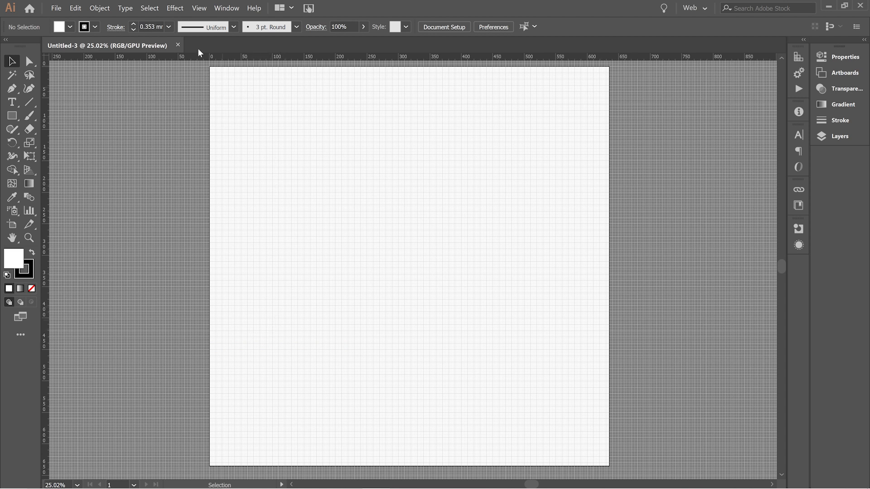
pyautogui.click(197, 7)
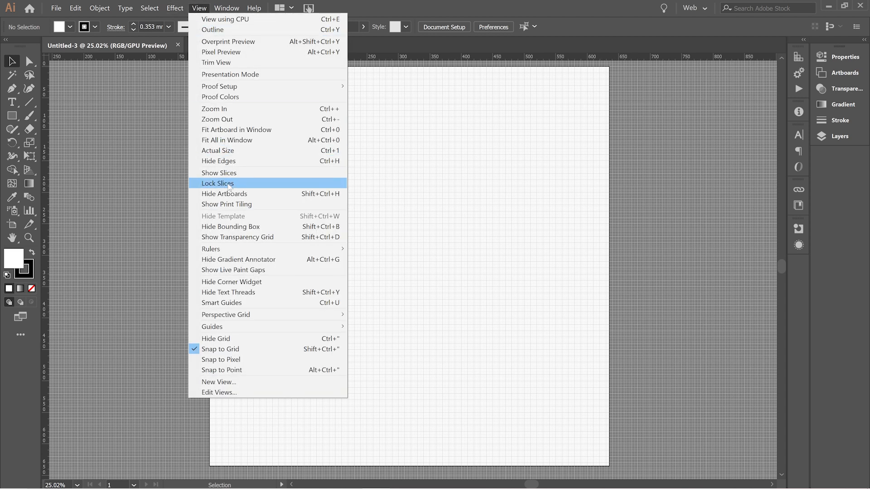
pyautogui.click(236, 302)
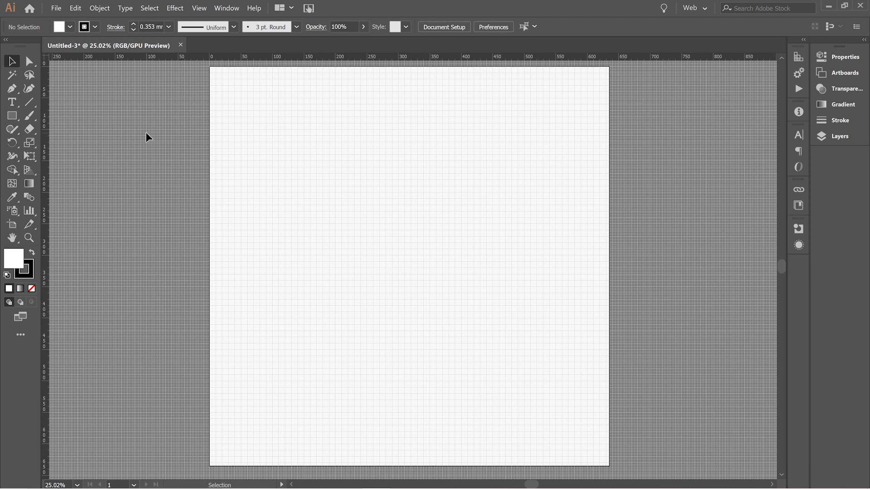
# Create a rectangle 155 mm wide and 100 mm high in the upper middle of the artboard.
pyautogui.click(12, 115)
pyautogui.click(337, 139)
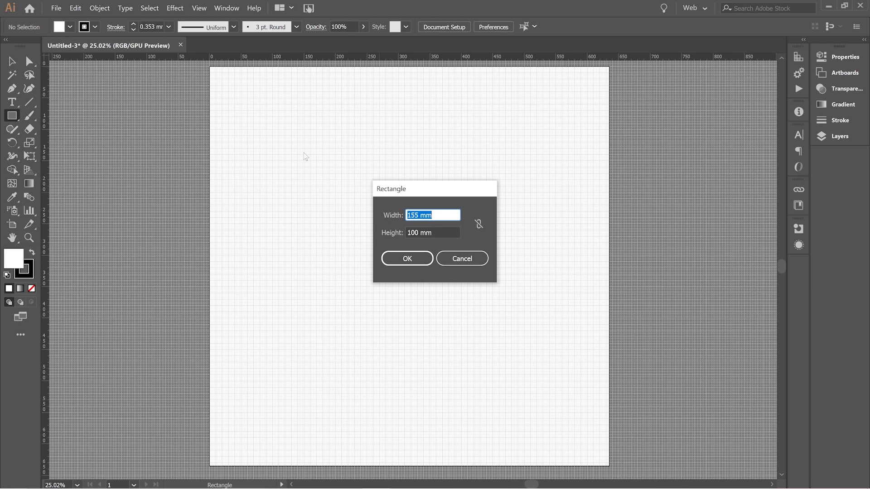
pyautogui.click(404, 256)
# Set the rectangle's fill to none and deselect it.
pyautogui.hotkey('ctrl', '1')
pyautogui.click(12, 61)
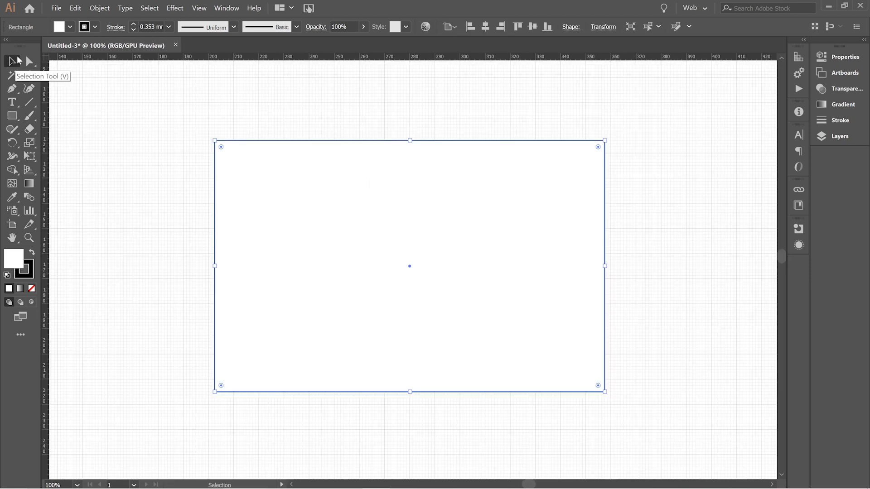
pyautogui.click(59, 26)
pyautogui.click(7, 45)
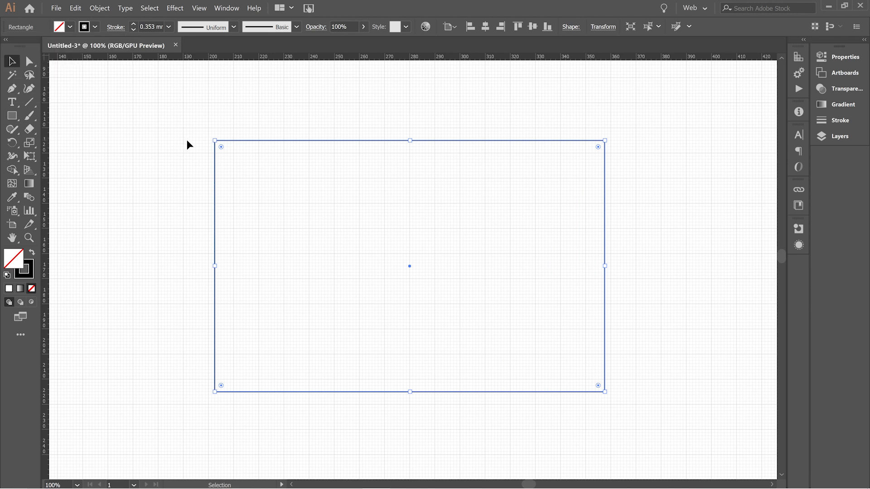
pyautogui.scroll(-1, 187, 141)
pyautogui.scroll(-1, 187, 148)
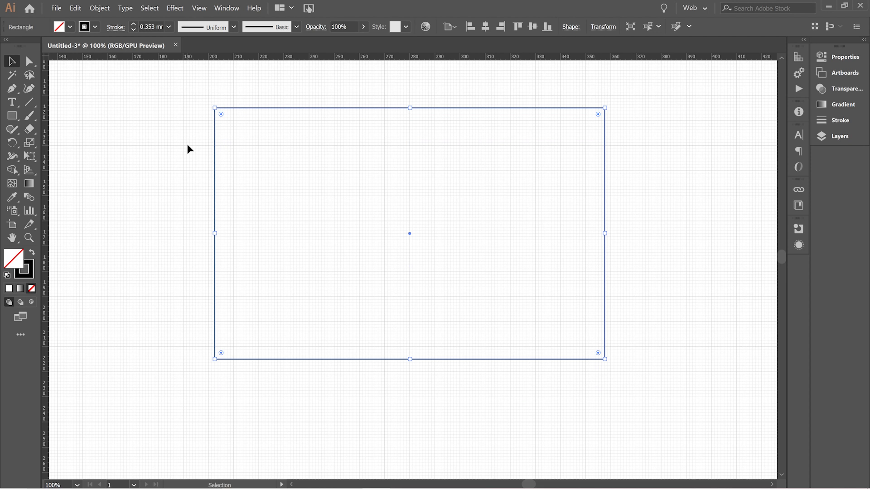
pyautogui.click(187, 145)
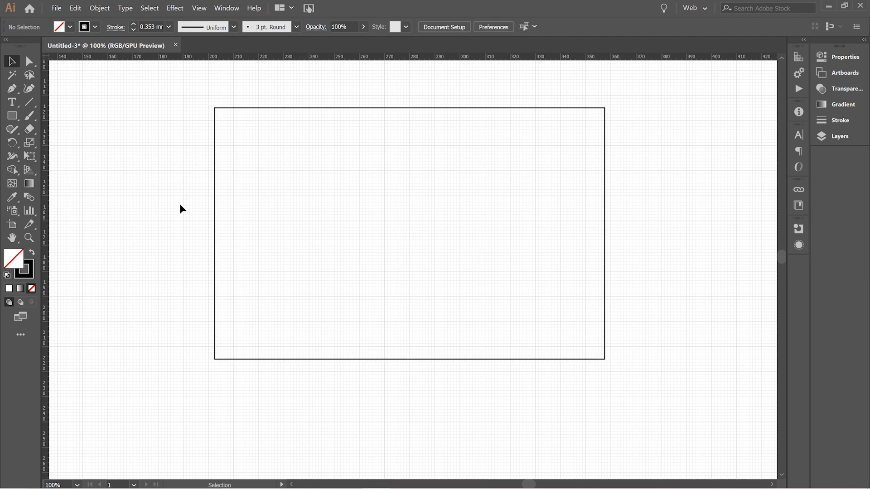
# Round the rectangle's two bottom corners to a 30 mm radius with Direct Selection, and deselect it.
pyautogui.click(29, 62)
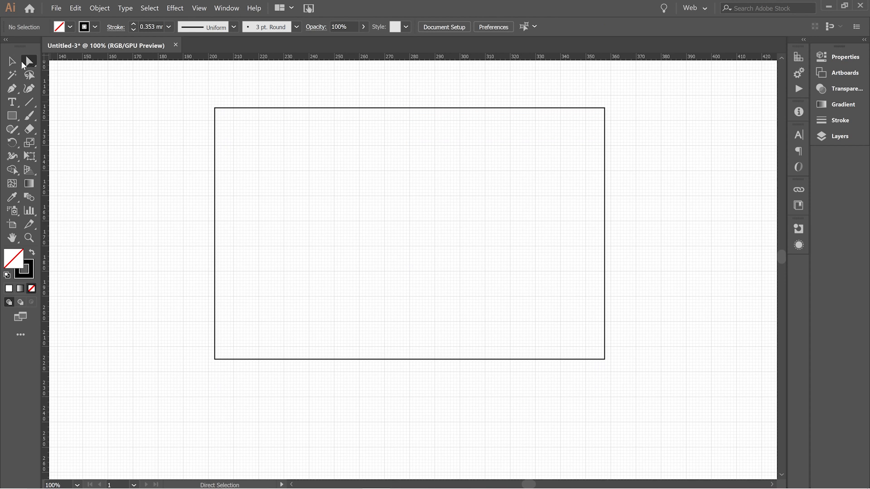
pyautogui.moveTo(171, 315); pyautogui.dragTo(644, 391)
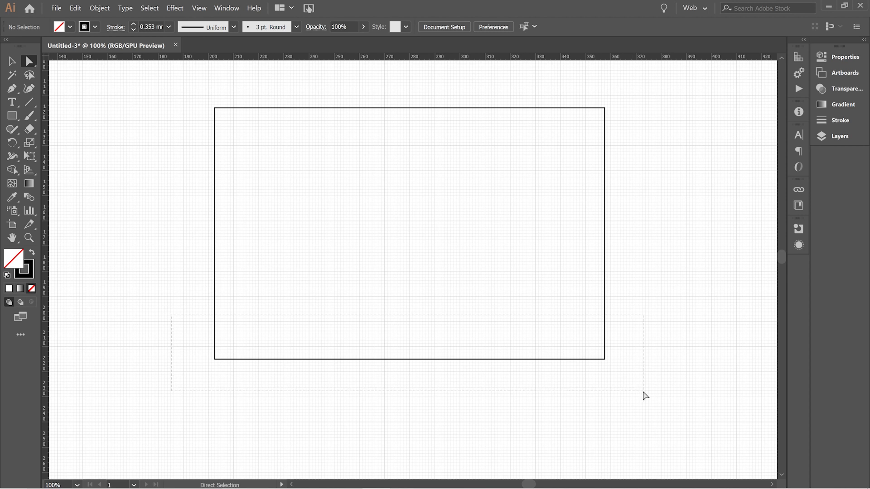
pyautogui.moveTo(645, 396); pyautogui.dragTo(645, 396)
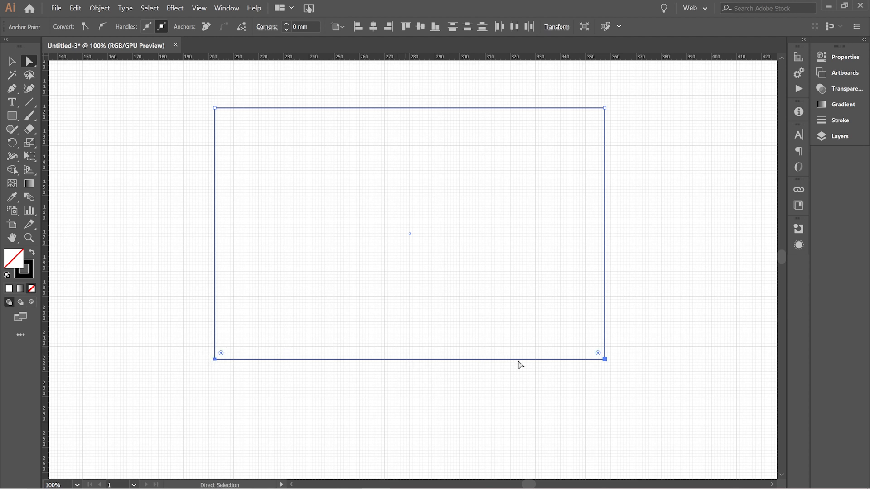
pyautogui.click(296, 26)
pyautogui.write('30')
pyautogui.press('Return')
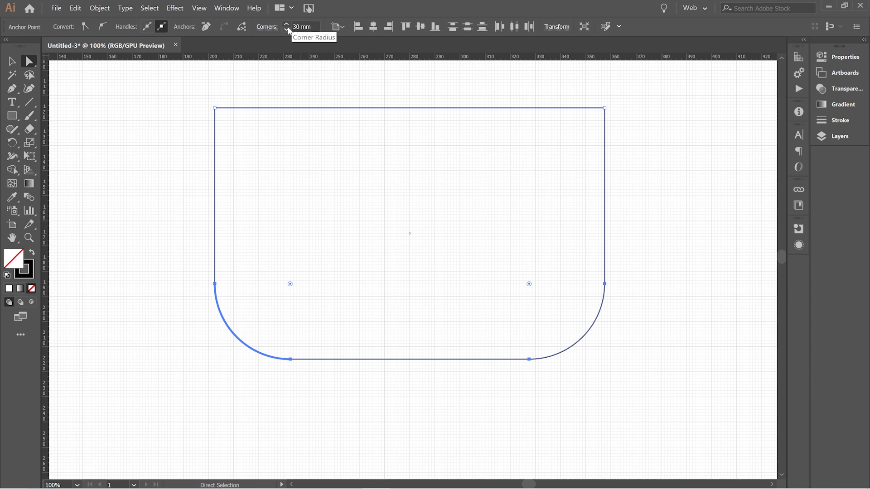
pyautogui.click(12, 60)
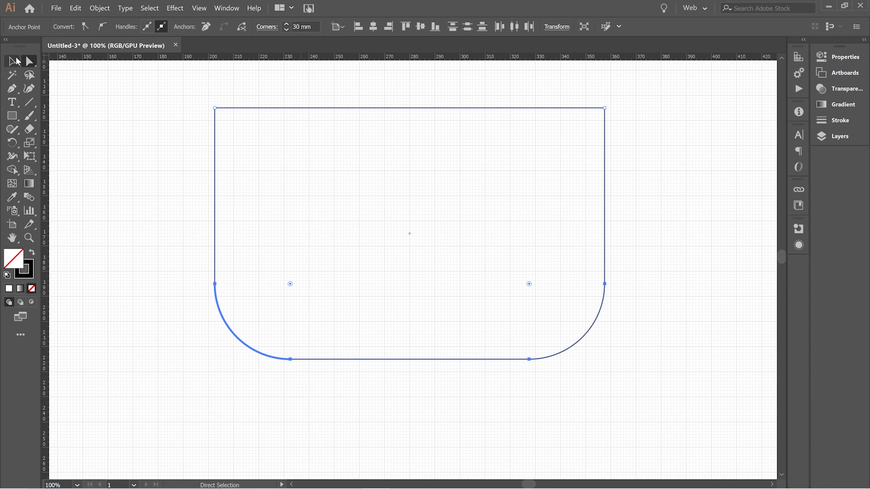
pyautogui.click(156, 151)
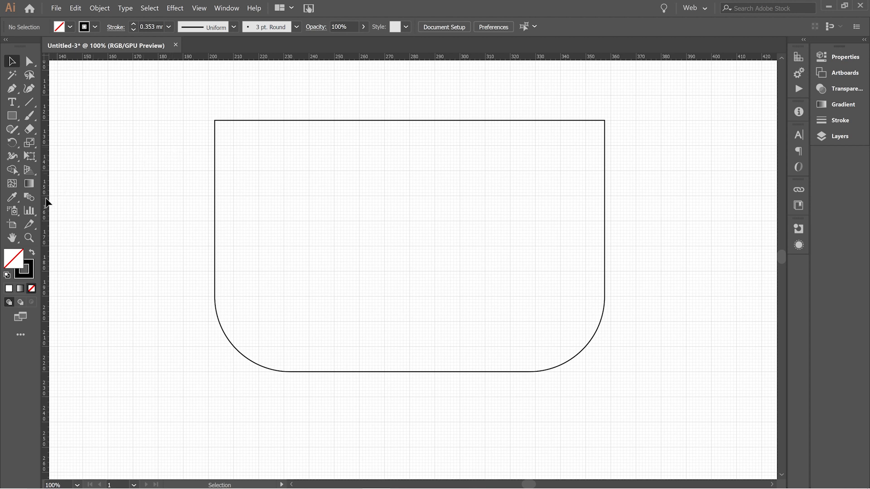
# Place a vertical ruler guide through the center of the rounded rectangle and deselect the shape.
pyautogui.moveTo(158, 190); pyautogui.dragTo(279, 242)
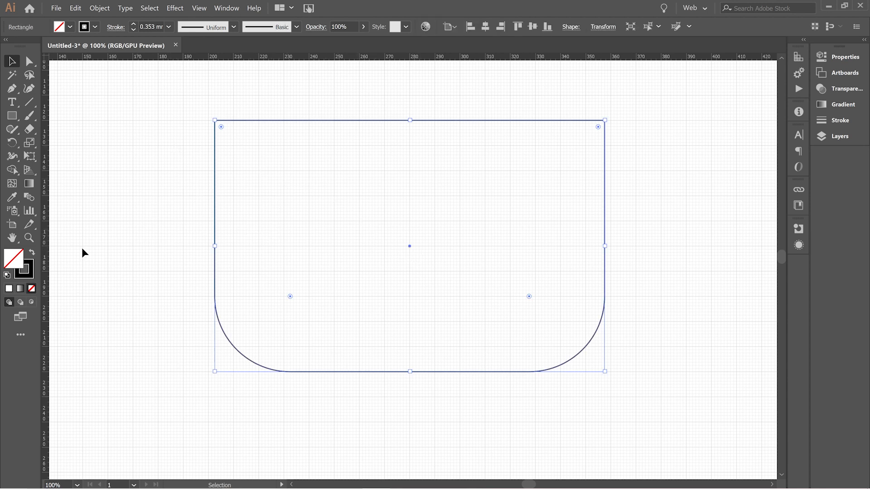
pyautogui.moveTo(49, 262); pyautogui.dragTo(348, 305)
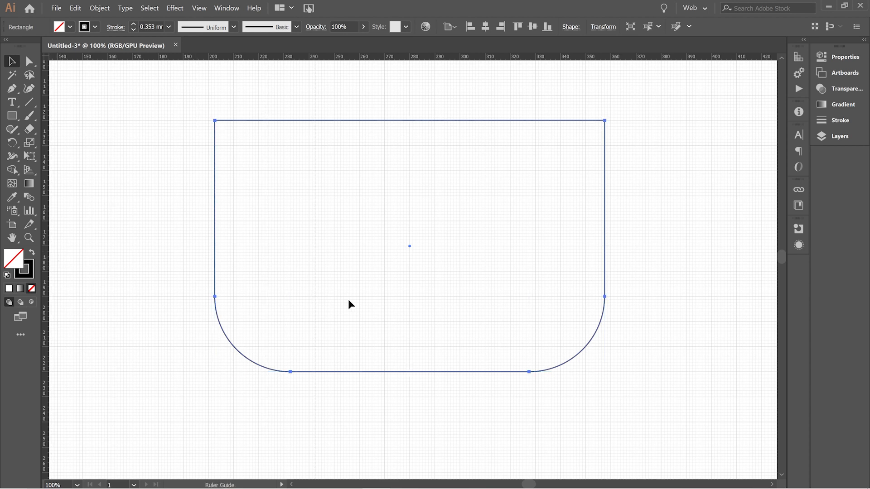
pyautogui.moveTo(412, 307); pyautogui.dragTo(412, 307)
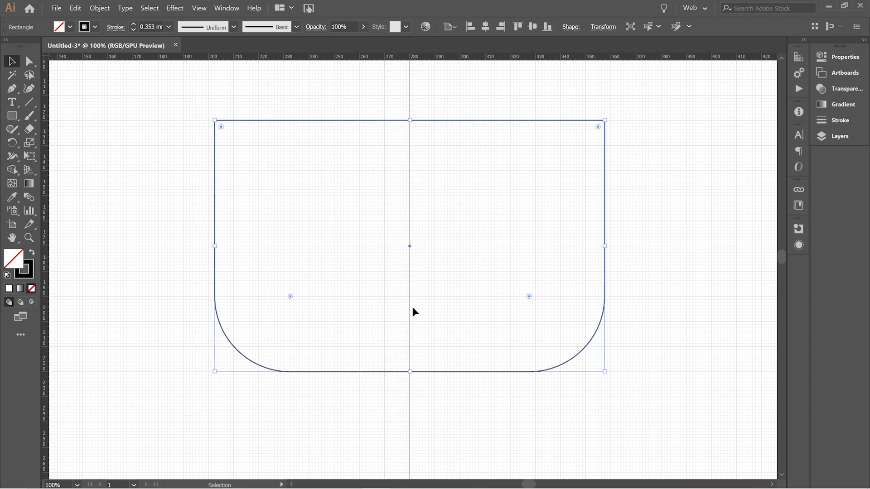
pyautogui.click(167, 160)
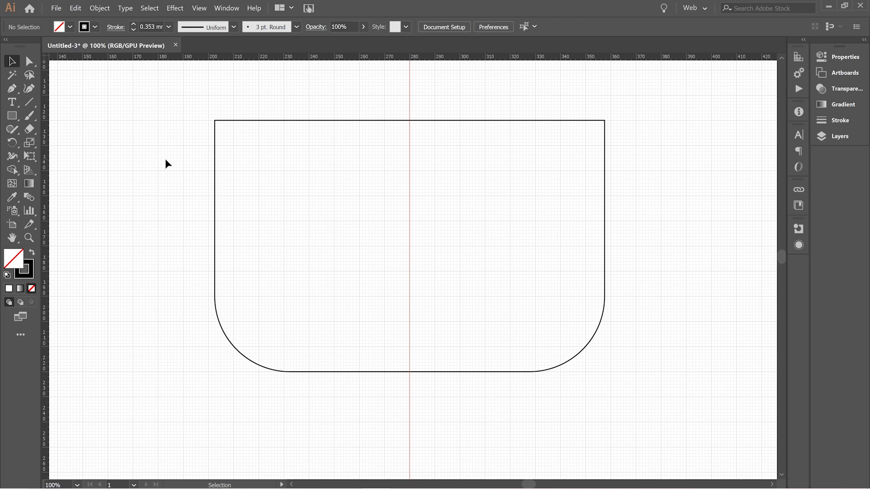
# Offset the rounded rectangle's path by -3 mm with Miter joins and a miter limit of 4, and deselect the result.
pyautogui.moveTo(165, 159); pyautogui.dragTo(236, 212)
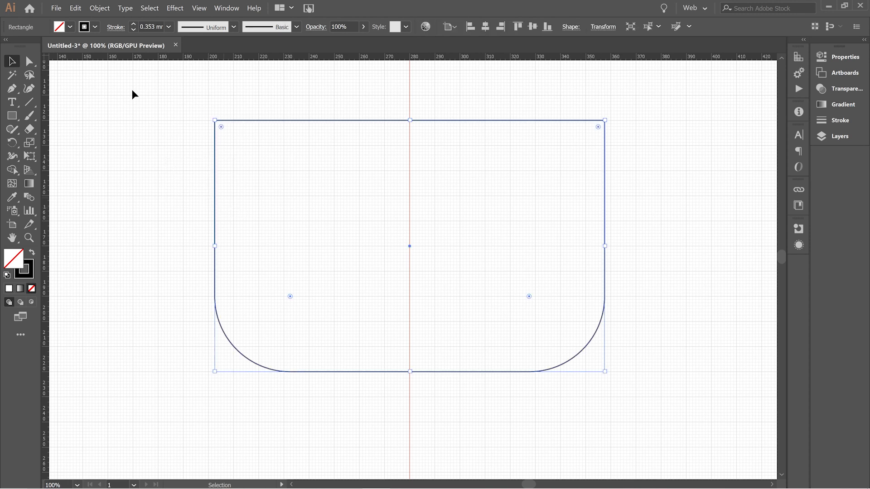
pyautogui.click(98, 8)
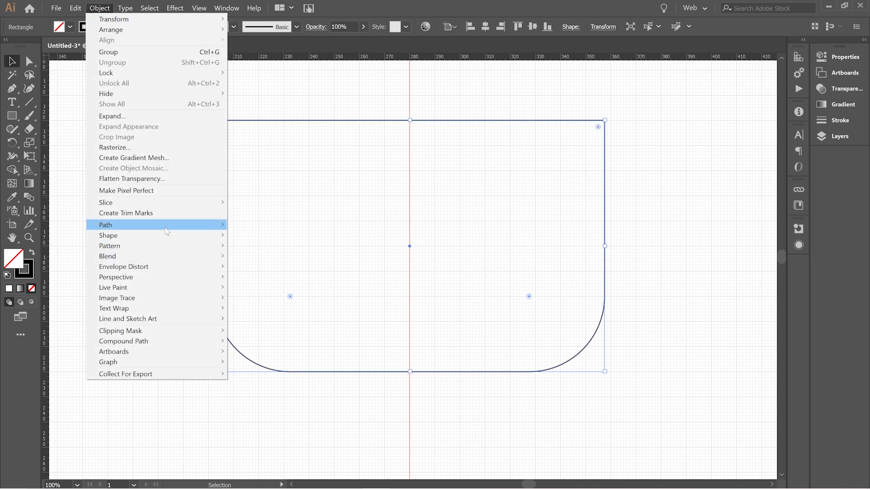
pyautogui.moveTo(167, 231)
pyautogui.click(258, 257)
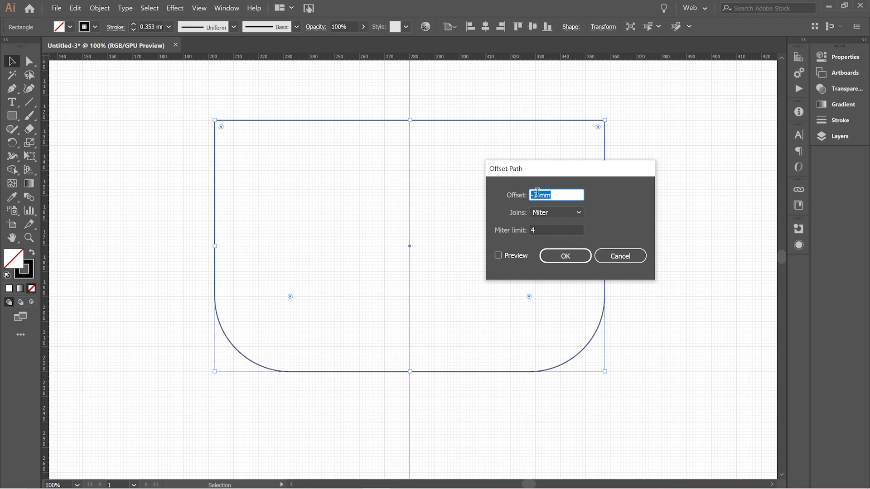
pyautogui.click(510, 256)
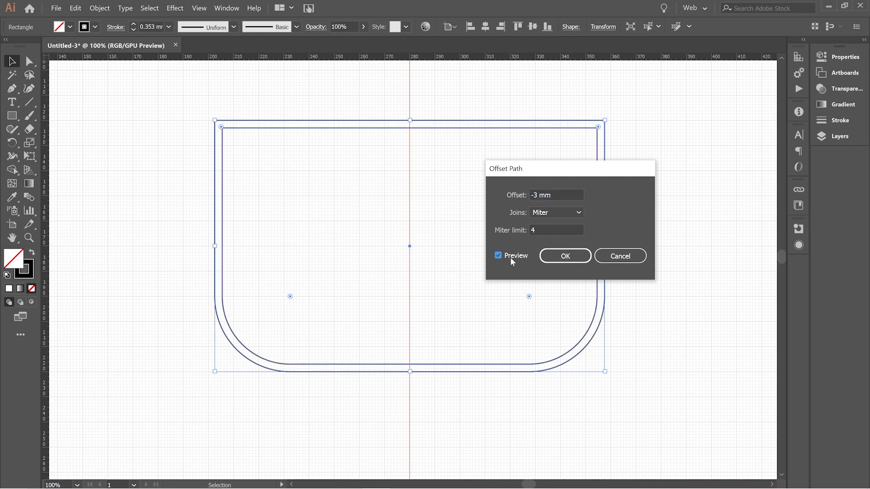
pyautogui.click(510, 257)
pyautogui.click(510, 256)
pyautogui.click(561, 256)
pyautogui.click(195, 169)
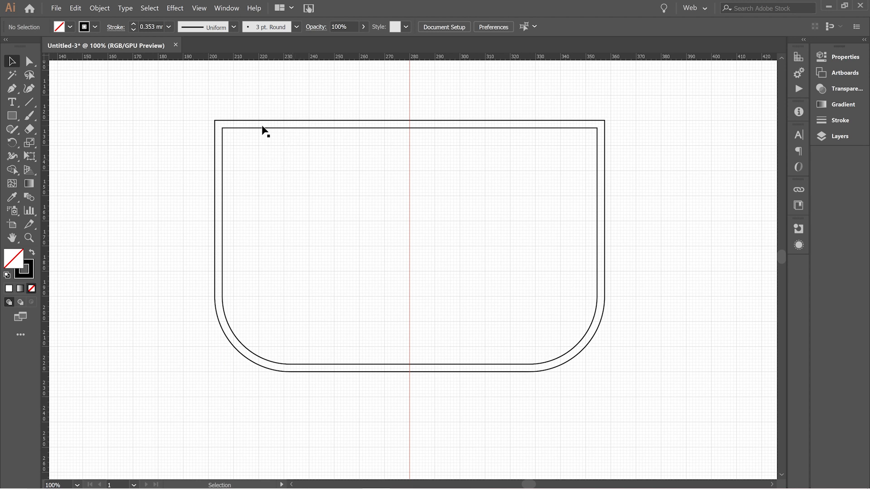
# Cut the inner offset path at its two top corners with Scissors and delete the top segment.
pyautogui.click(223, 146)
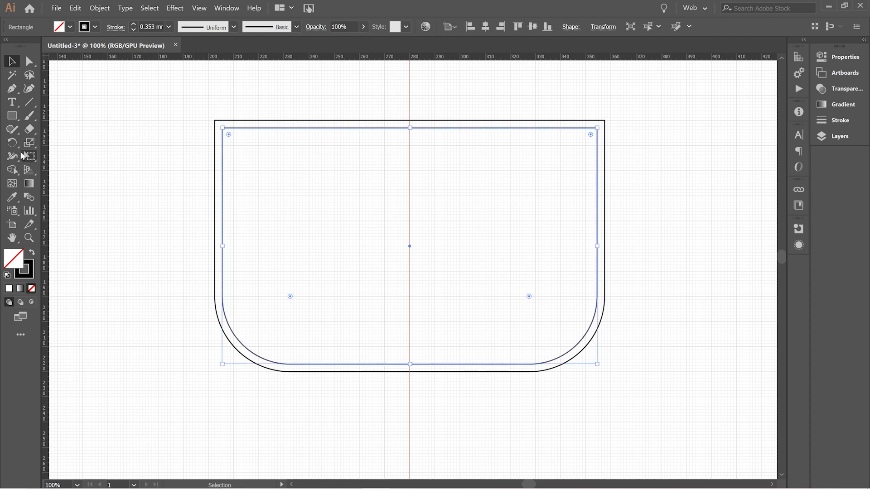
pyautogui.moveTo(29, 129); pyautogui.dragTo(66, 143)
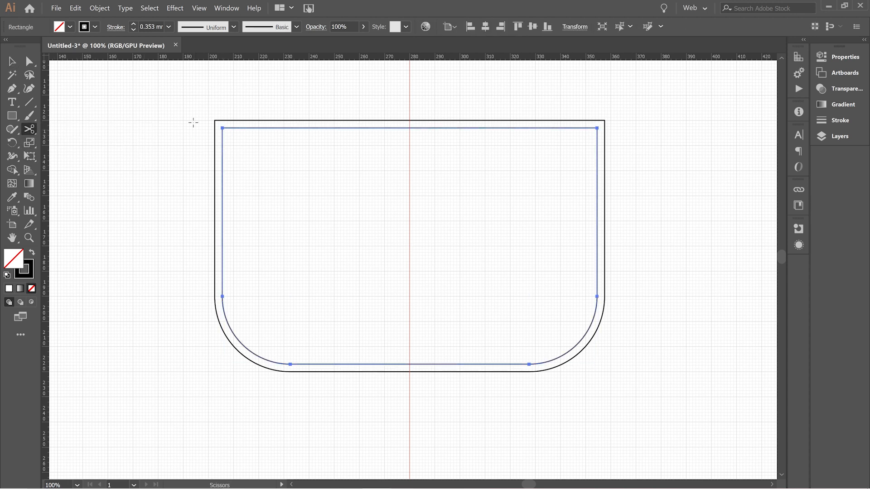
pyautogui.click(222, 128)
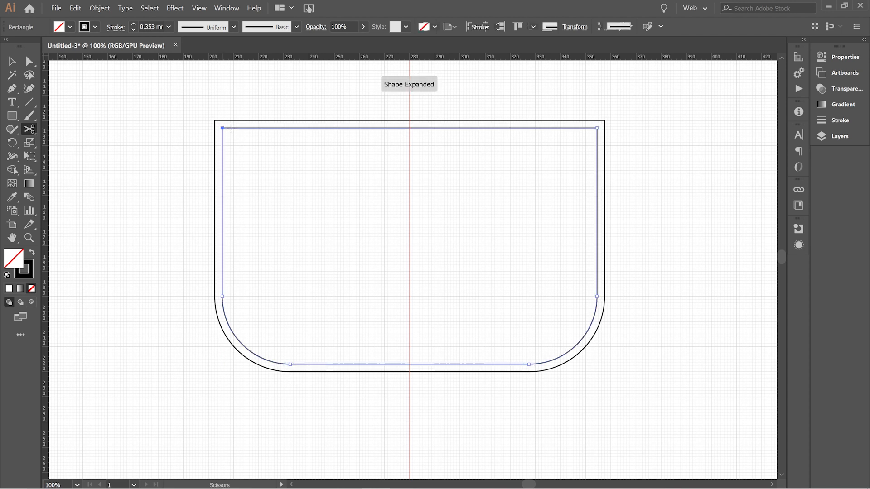
pyautogui.click(597, 128)
pyautogui.press('v')
pyautogui.click(289, 138)
pyautogui.click(288, 131)
pyautogui.press('Delete')
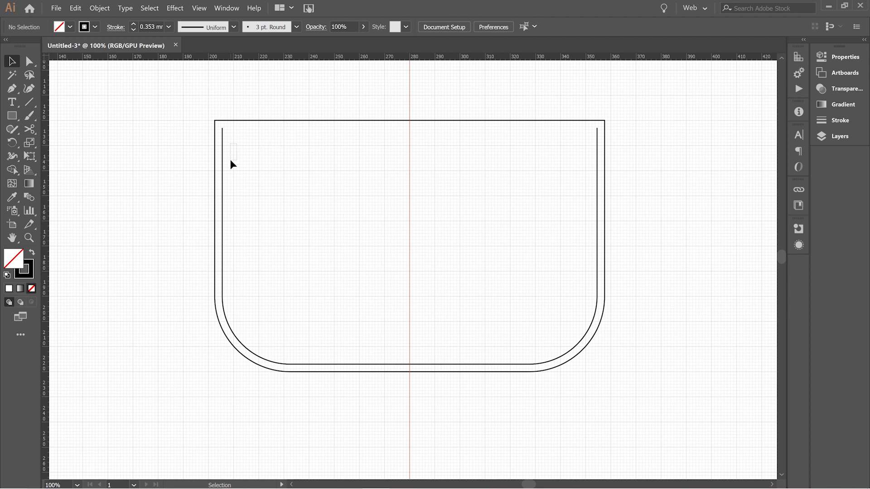
# Give the open inner path a 1.5 mm stroke weight with round caps.
pyautogui.click(223, 170)
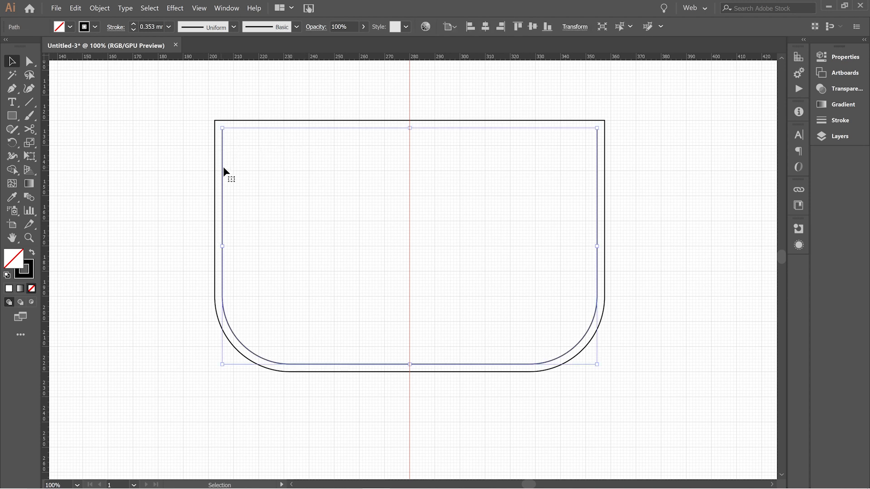
pyautogui.click(836, 121)
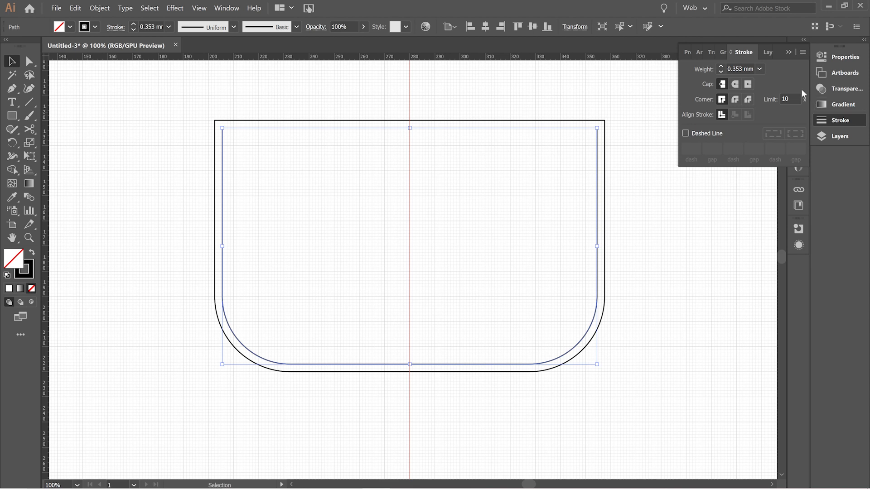
pyautogui.click(759, 69)
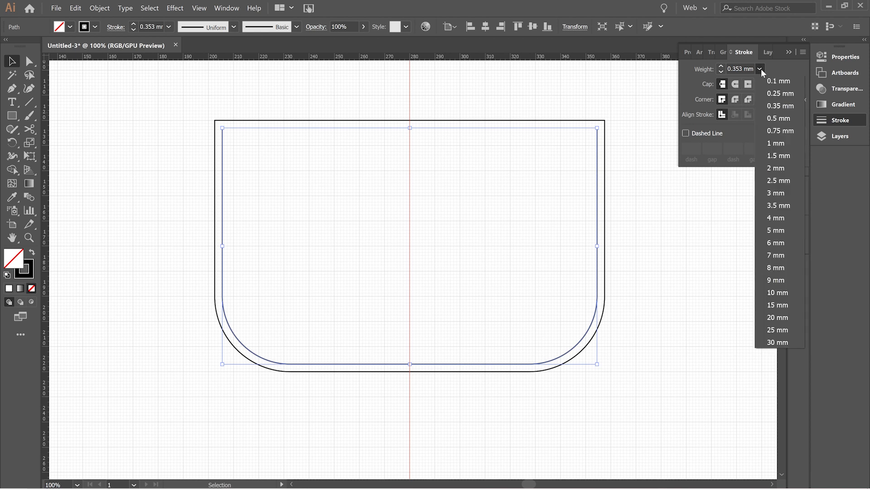
pyautogui.click(790, 157)
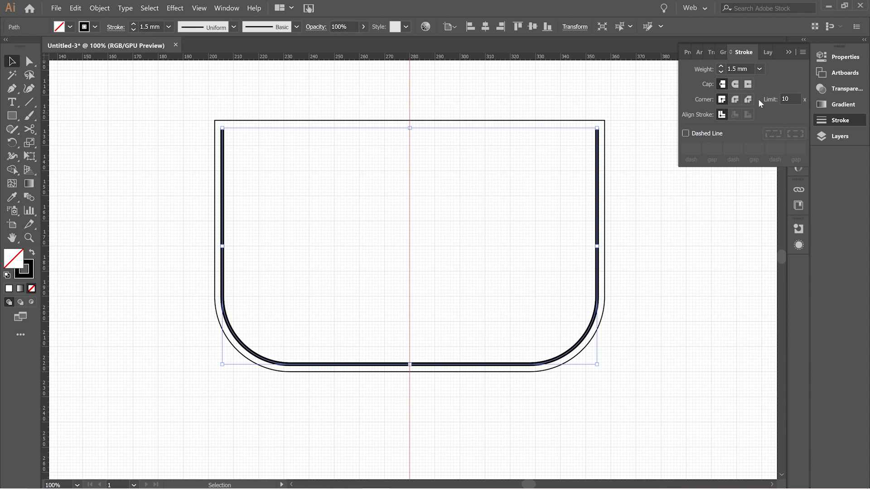
pyautogui.click(735, 85)
# Make the inner path's stroke dashed with a 0 mm dash, 5 mm gap and exact dash lengths preserved, and deselect it.
pyautogui.click(699, 133)
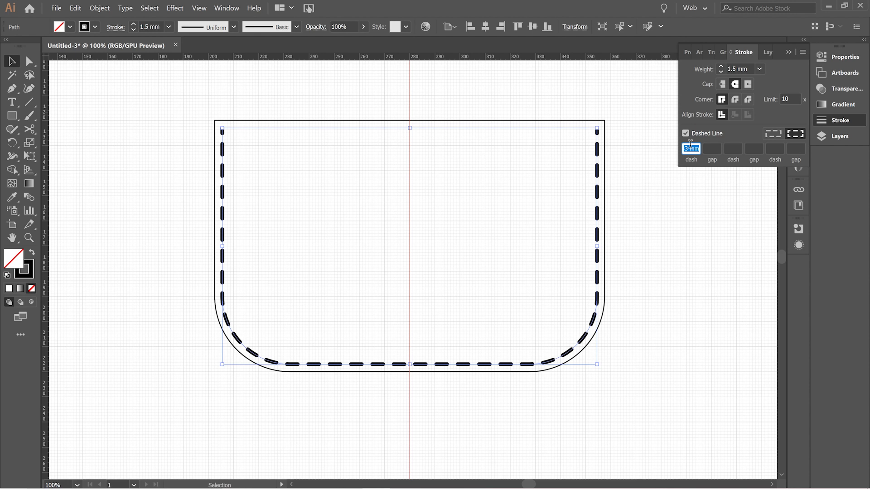
pyautogui.write('0')
pyautogui.press('Tab')
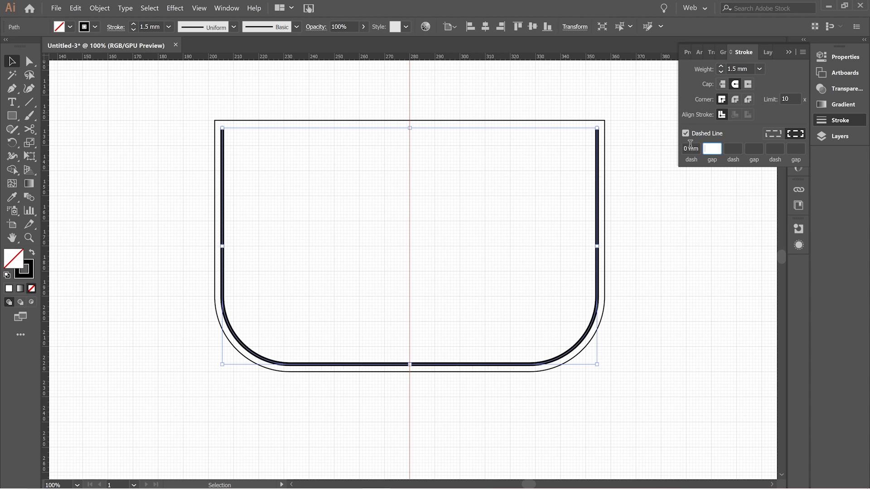
pyautogui.write('5')
pyautogui.press('Return')
pyautogui.click(773, 134)
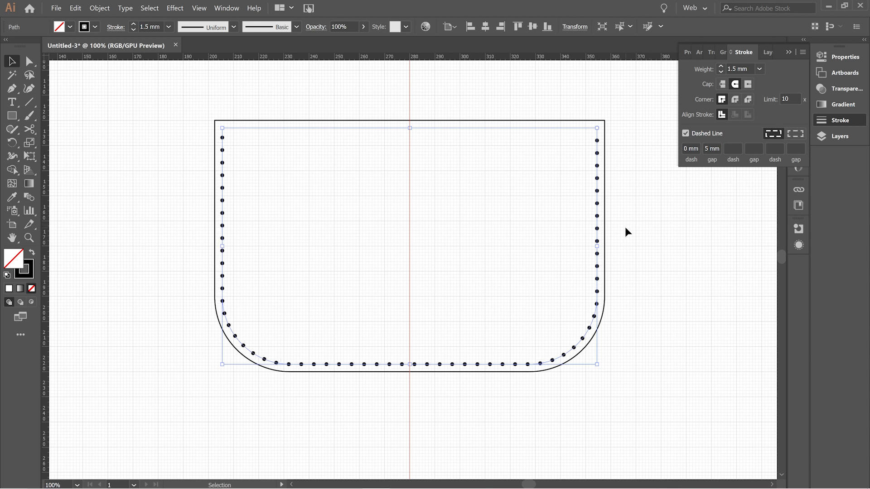
pyautogui.click(625, 227)
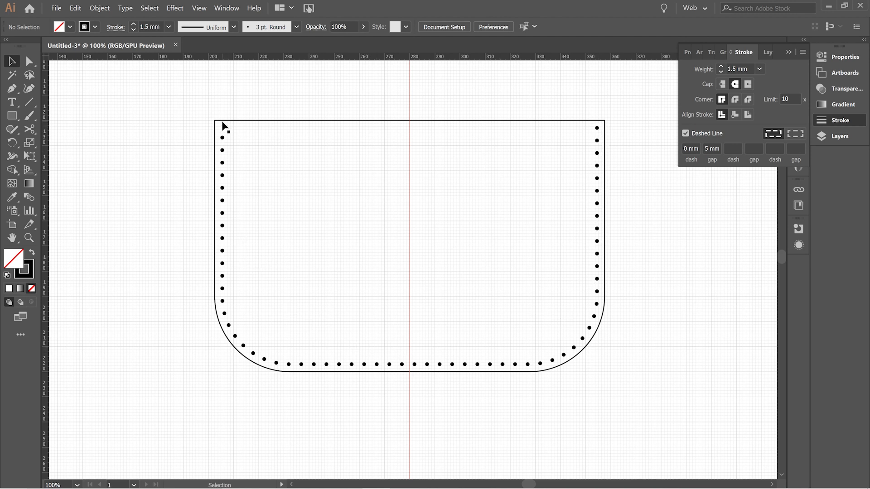
# Try aligning the inner path's dashes to corners and path ends, and switch back to exact dash and gap lengths.
pyautogui.click(598, 242)
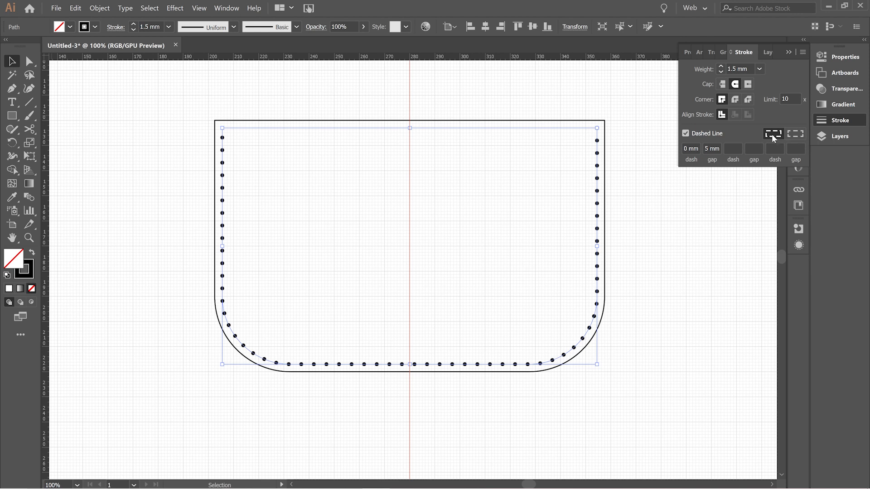
pyautogui.click(790, 132)
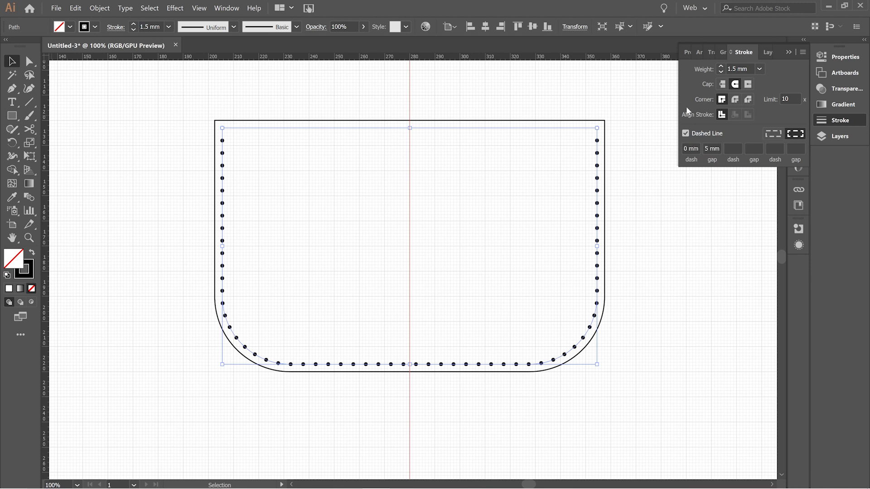
pyautogui.click(277, 154)
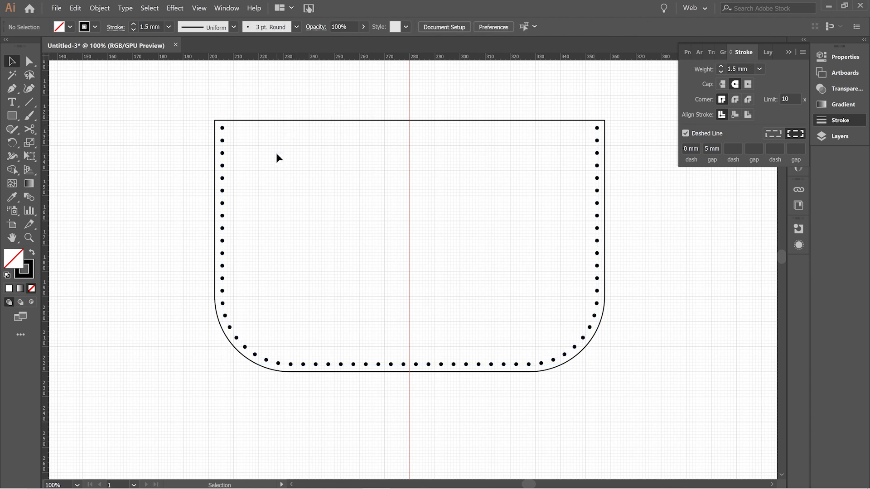
pyautogui.click(596, 165)
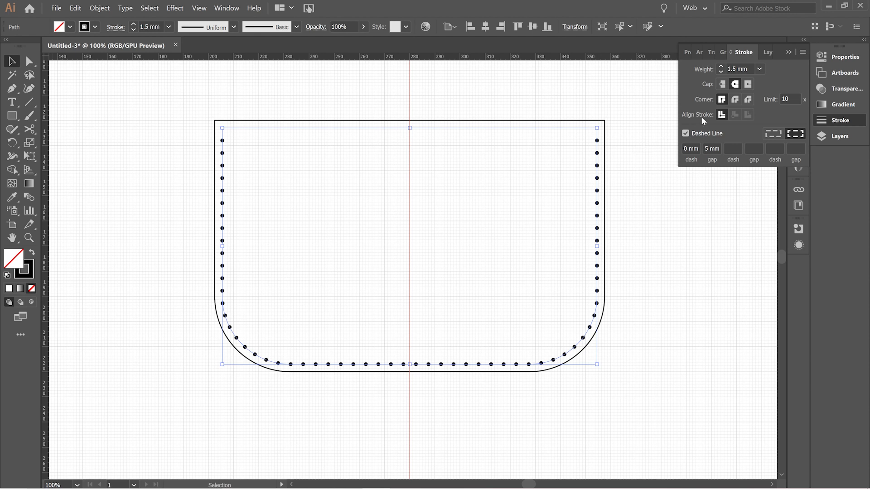
pyautogui.click(772, 136)
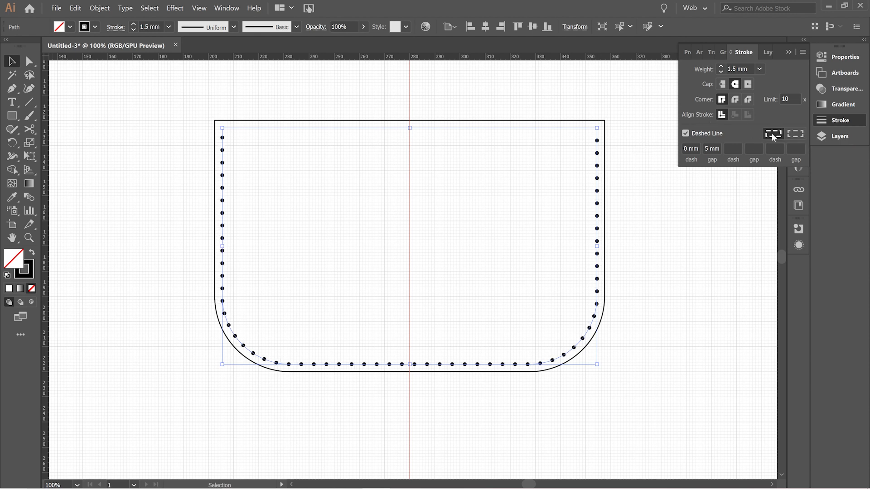
pyautogui.click(513, 159)
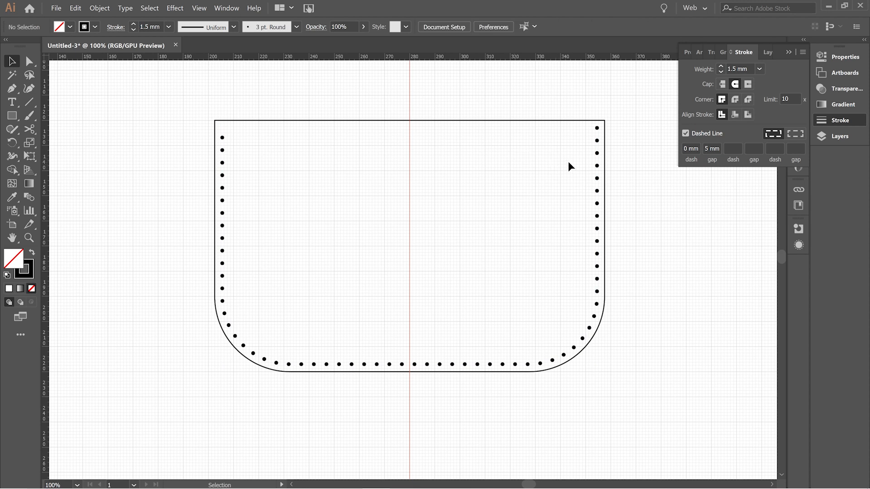
# Turn off the inner path's dashed line, set its stroke weight to 0.25 mm and deselect it.
pyautogui.click(599, 171)
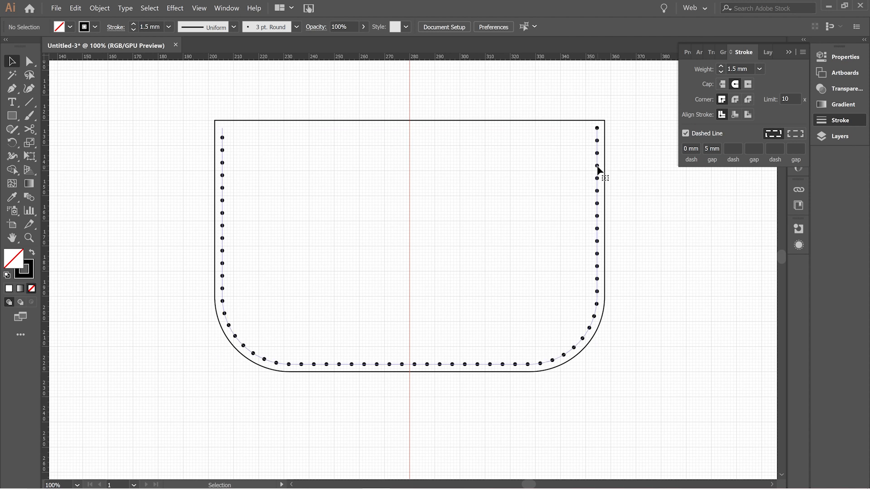
pyautogui.click(686, 133)
pyautogui.click(759, 69)
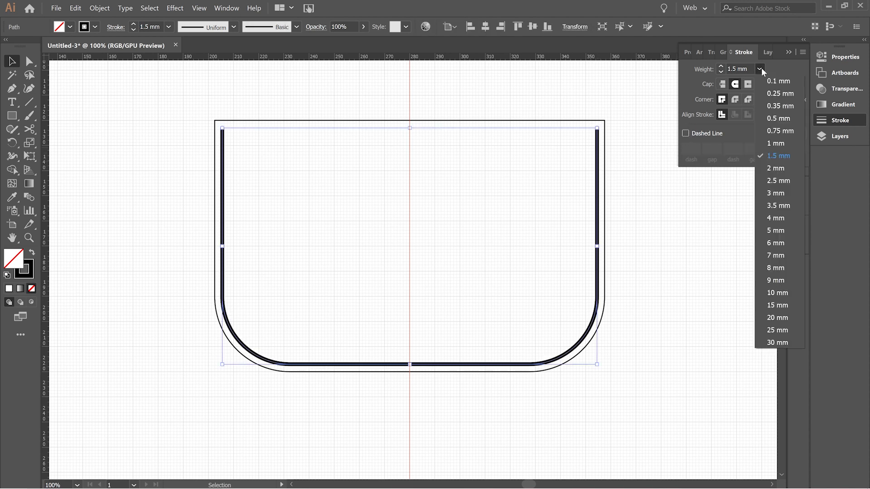
pyautogui.click(780, 94)
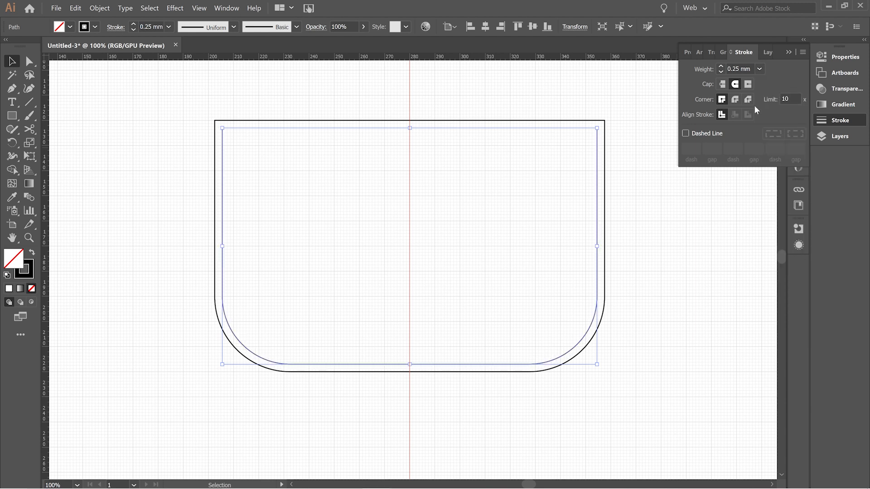
pyautogui.click(624, 146)
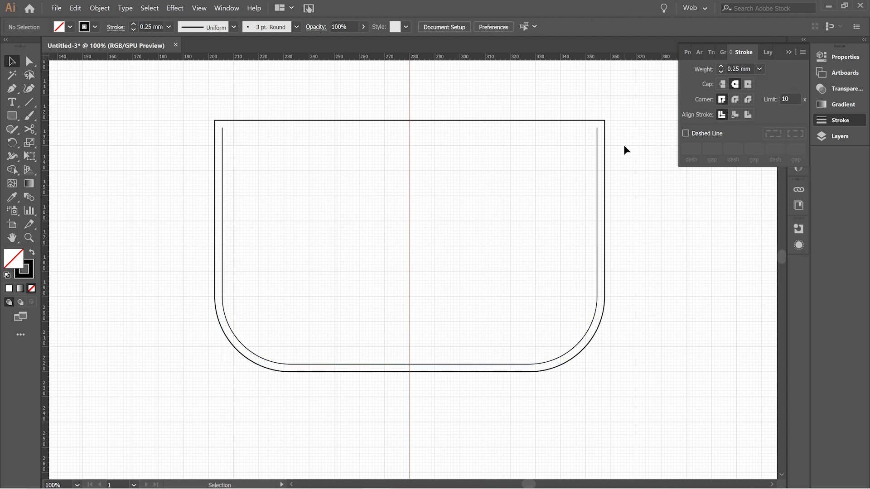
# Split the inner path with Scissors where its bottom edge crosses the vertical center guide.
pyautogui.click(219, 179)
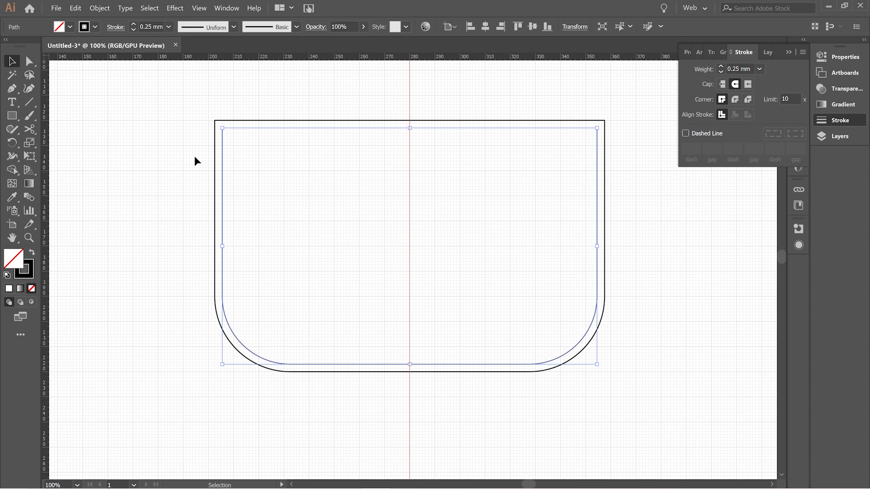
pyautogui.click(29, 129)
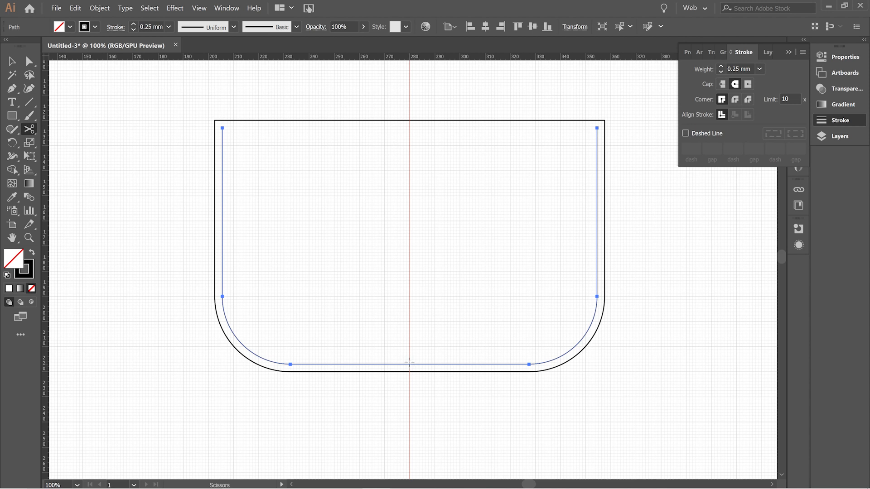
pyautogui.hotkey('ctrl', '+')
pyautogui.hotkey('ctrl', '+')
pyautogui.hotkey('ctrl', '+')
pyautogui.scroll(-10, 442, 321)
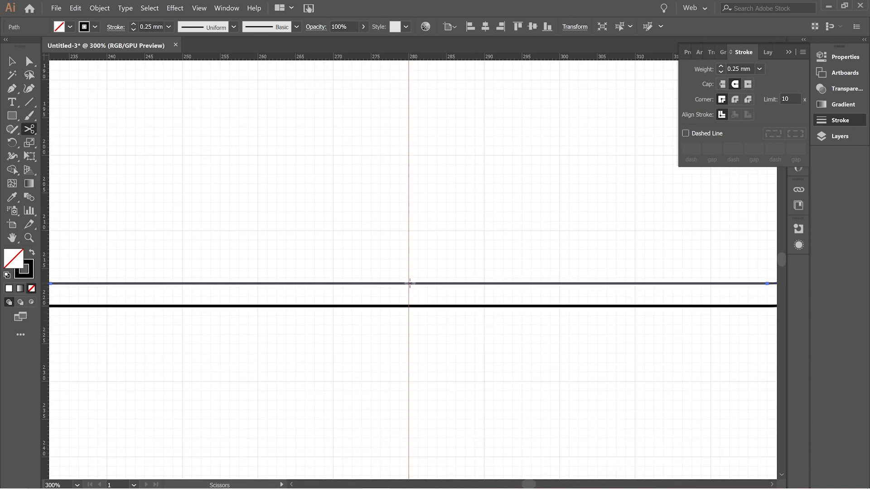
pyautogui.click(408, 284)
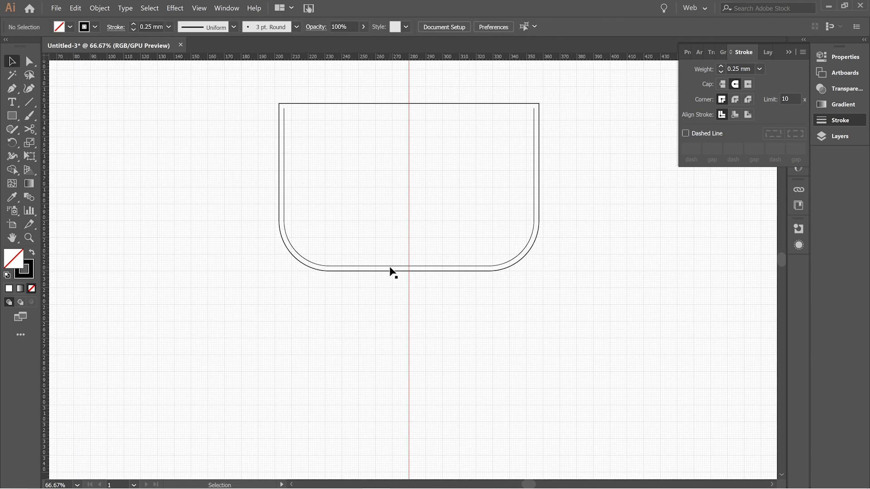
# Style the left half of the inner path as a 1.5 mm round-cap dashed stroke with 0 mm dash and 5 mm gap.
pyautogui.click(390, 268)
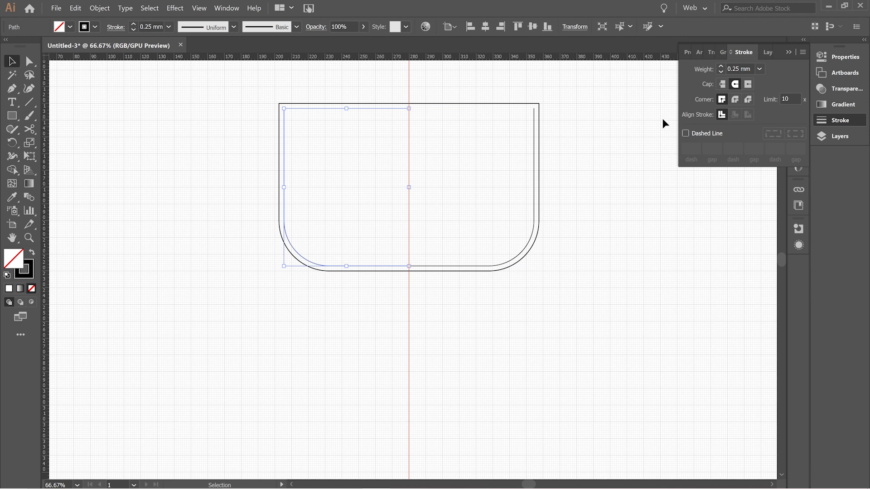
pyautogui.click(734, 85)
pyautogui.click(686, 134)
pyautogui.click(759, 69)
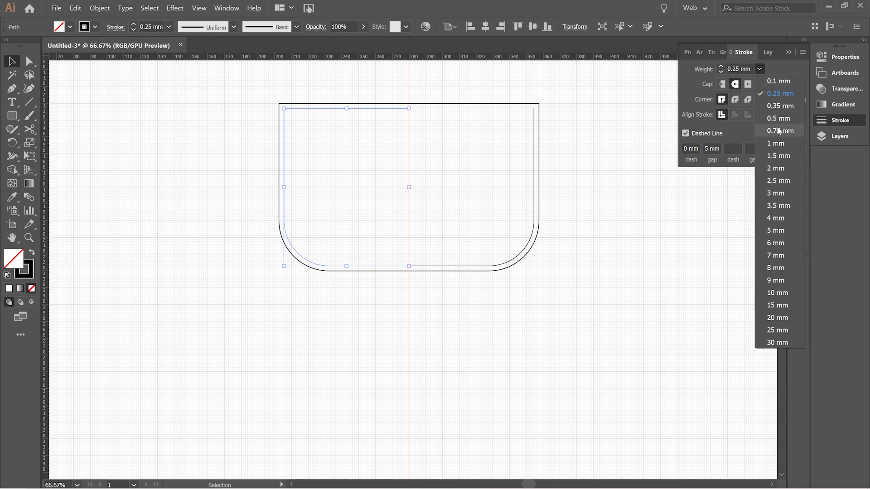
pyautogui.click(778, 155)
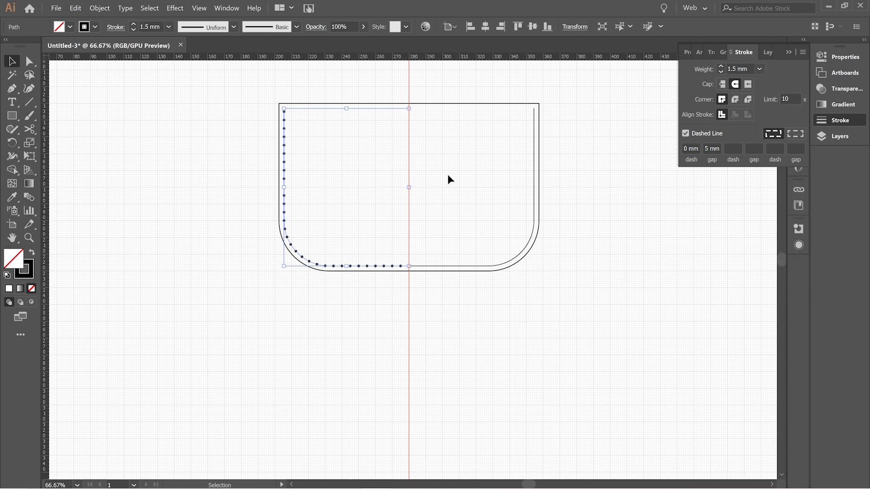
pyautogui.click(439, 195)
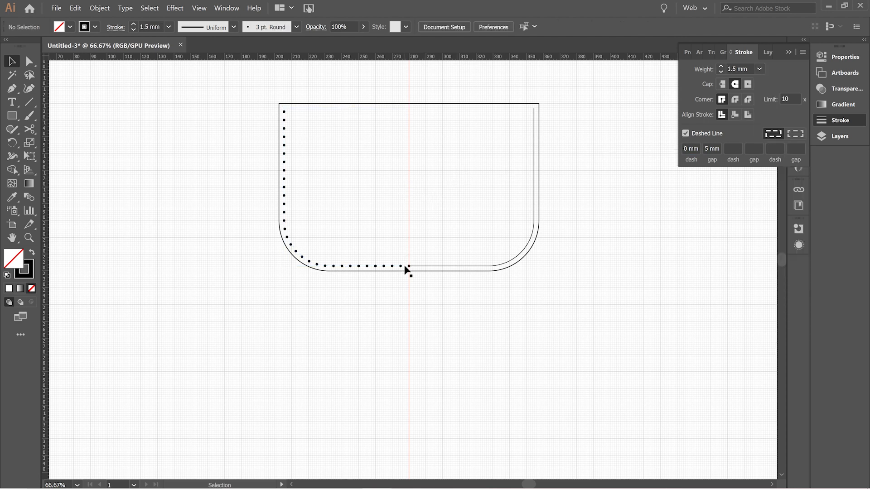
# Examine the dotted left half where it meets the vertical center guide and the outline's top edge.
pyautogui.scroll(3, 405, 267)
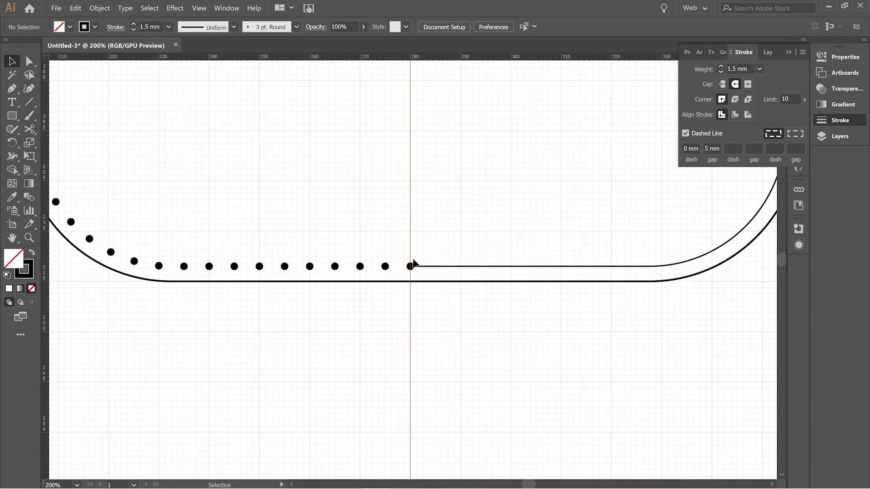
pyautogui.scroll(-3, 413, 263)
pyautogui.scroll(5, 268, 180)
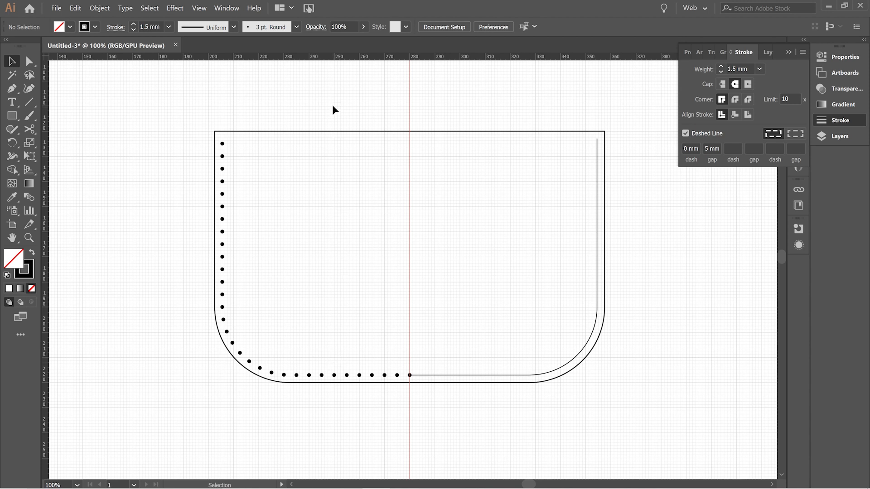
pyautogui.moveTo(314, 139); pyautogui.dragTo(313, 140)
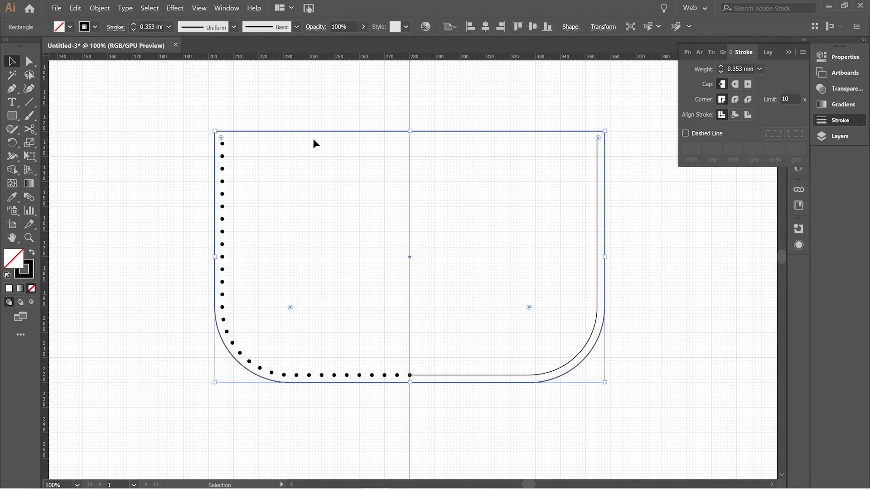
pyautogui.click(305, 100)
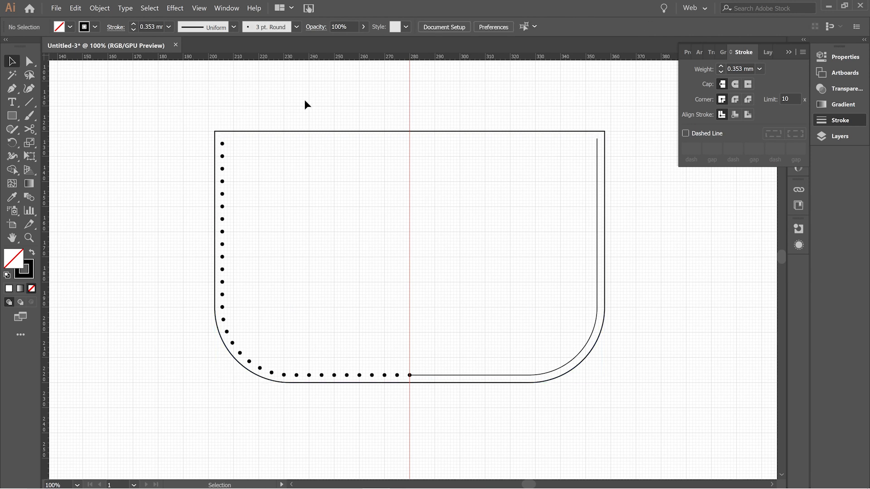
pyautogui.click(316, 142)
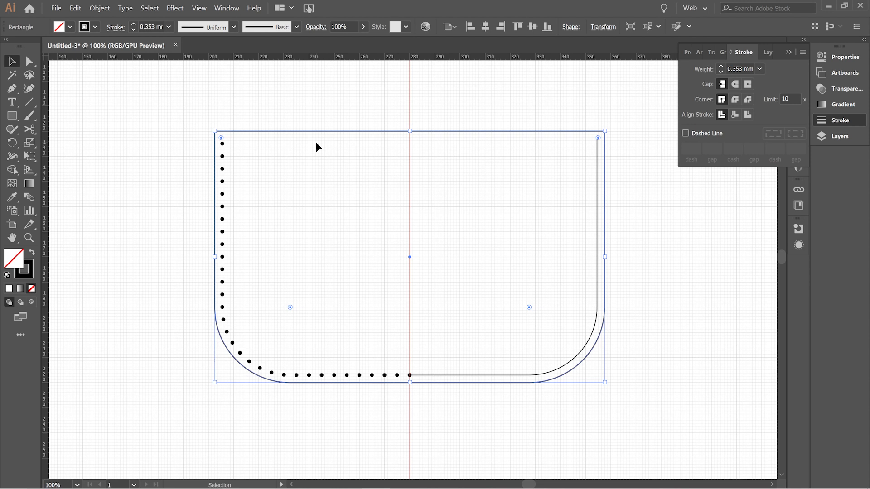
pyautogui.click(288, 159)
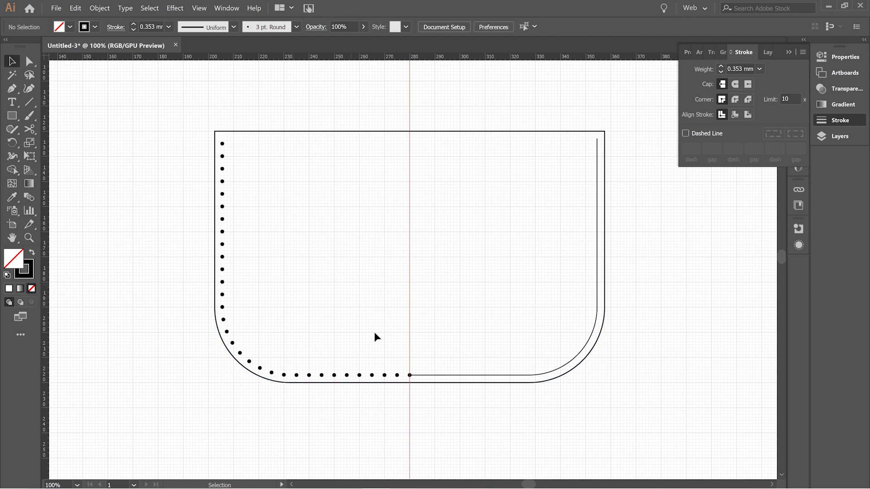
# Turn off the dashed line on the left half of the inner path, set its stroke weight to 0.35 mm and deselect it.
pyautogui.click(225, 194)
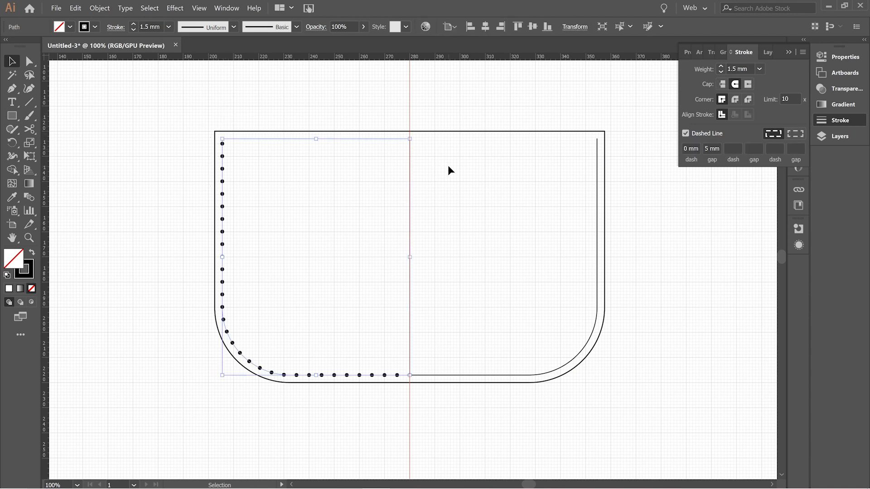
pyautogui.click(685, 133)
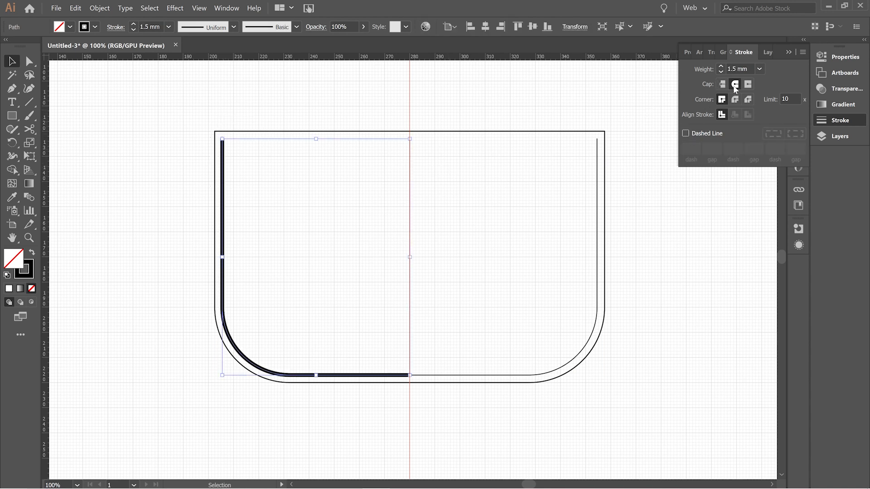
pyautogui.click(758, 70)
pyautogui.click(773, 106)
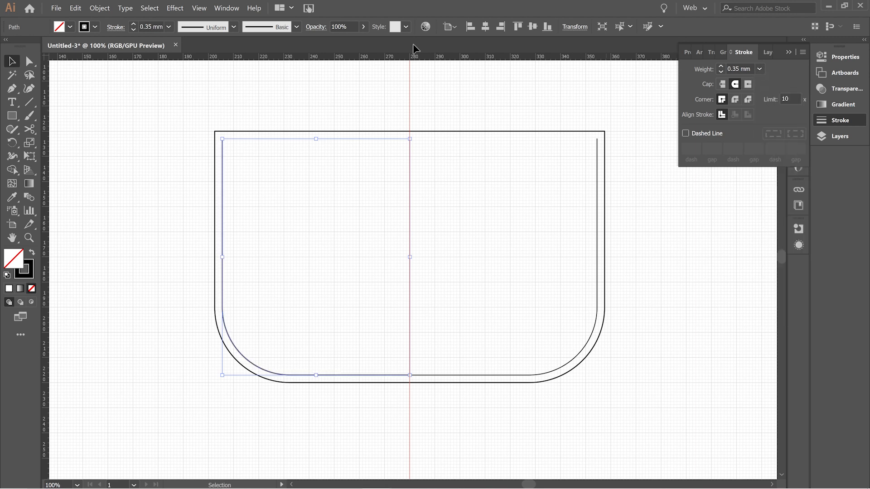
pyautogui.click(289, 107)
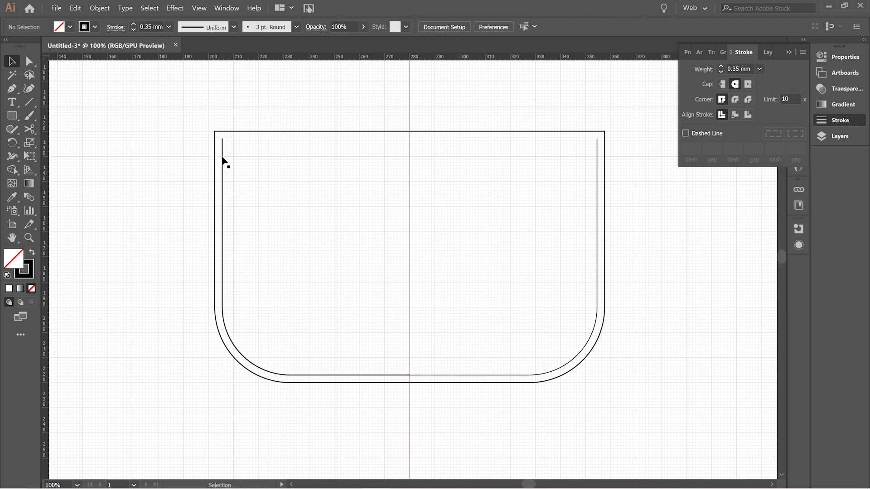
# Cut the left half of the inner path with Scissors on its vertical side at Y 130 mm, near its upper end.
pyautogui.click(222, 159)
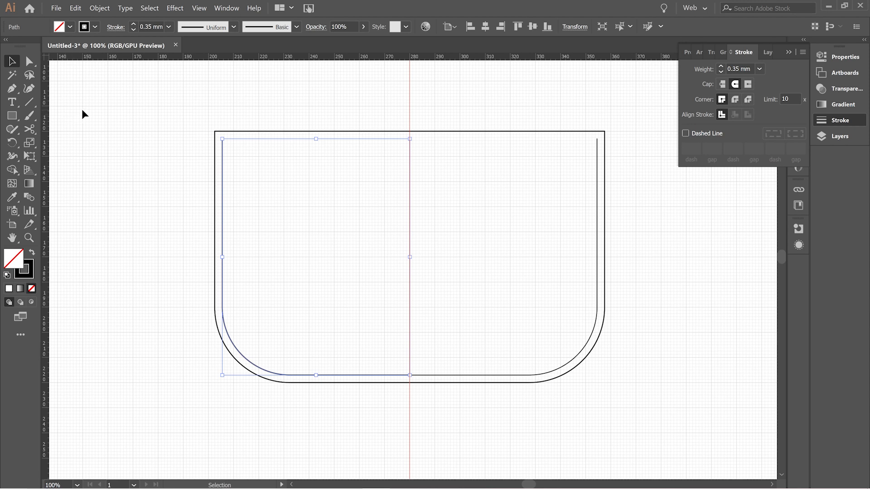
pyautogui.hotkey('ctrl', '+')
pyautogui.hotkey('ctrl', '+')
pyautogui.hotkey('ctrl', '+')
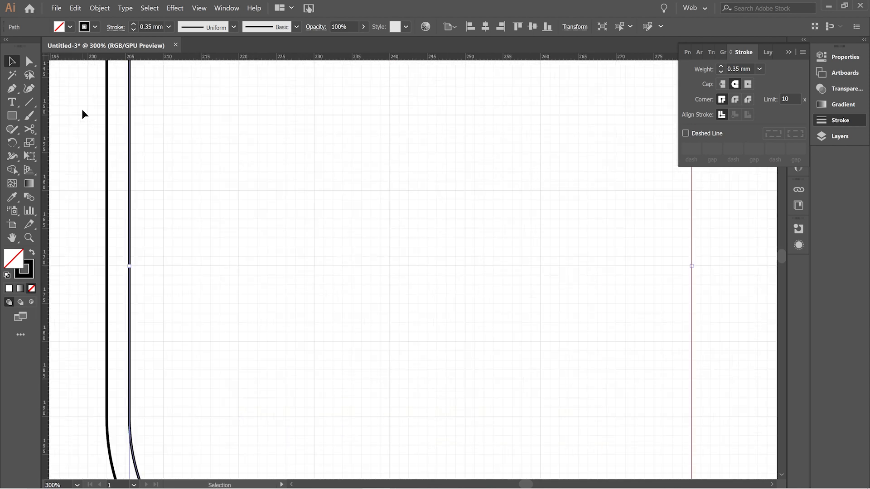
pyautogui.scroll(5, 74, 121)
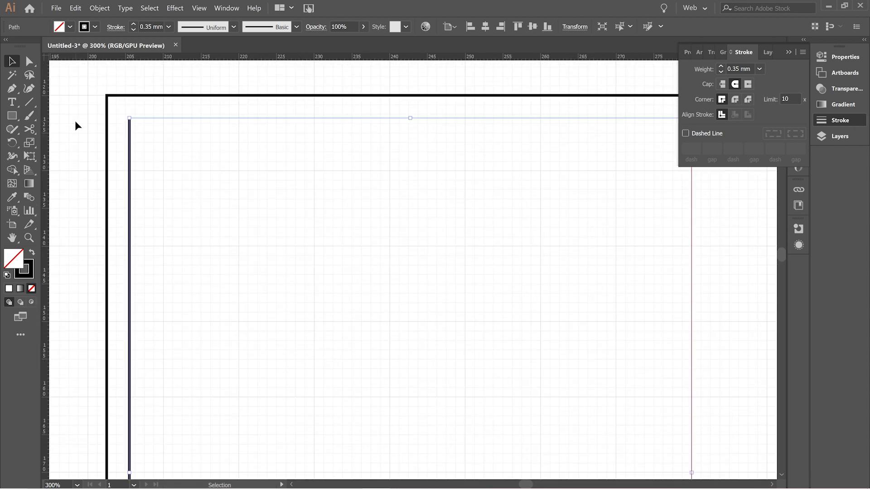
pyautogui.click(29, 130)
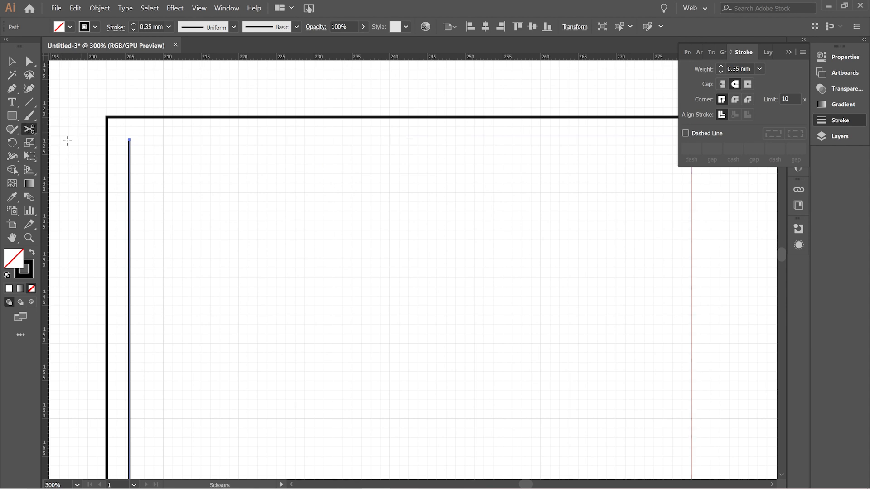
pyautogui.click(129, 192)
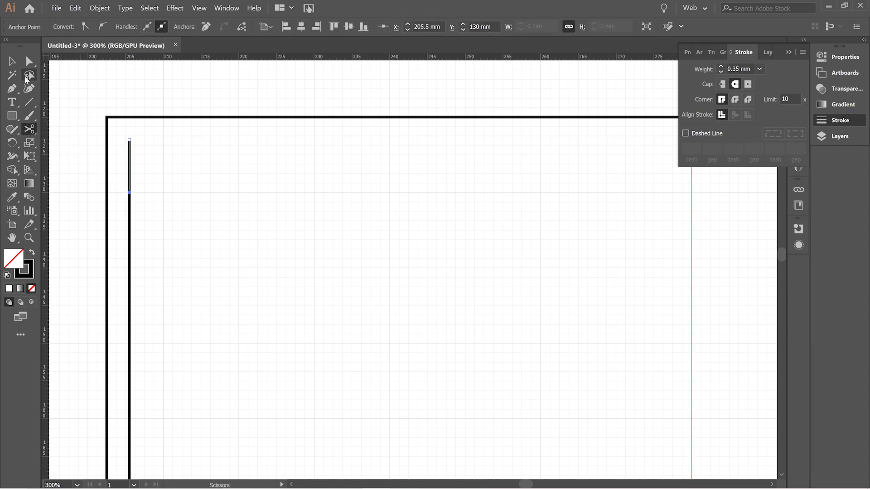
# Stretch the short cut-off segment upward past the outline's top edge to a length of about 34 mm.
pyautogui.press('v')
pyautogui.moveTo(132, 156); pyautogui.dragTo(114, 164)
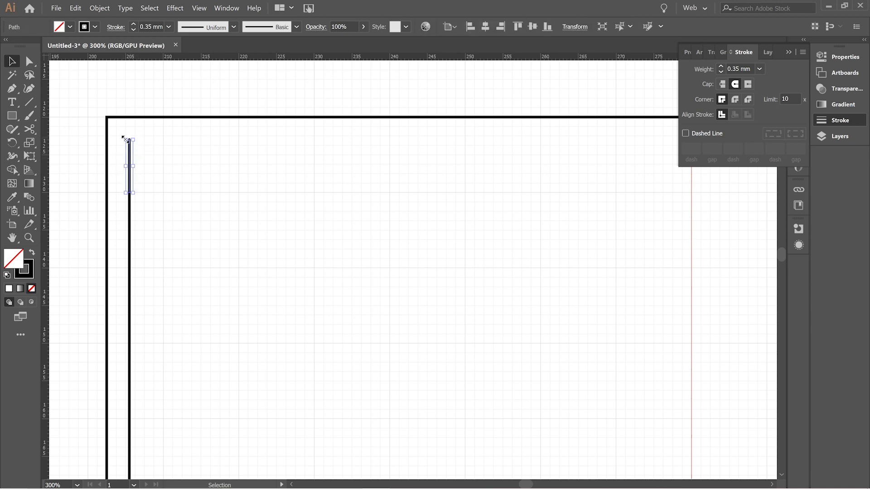
pyautogui.moveTo(129, 137); pyautogui.dragTo(132, 95)
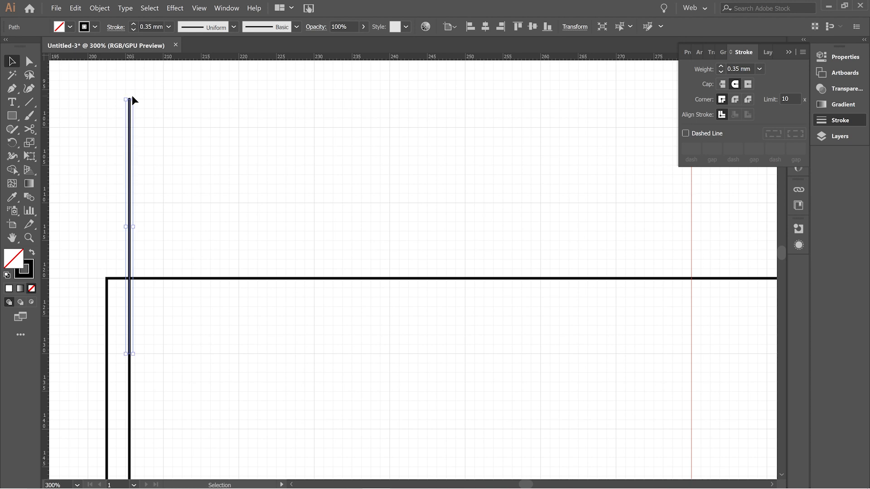
pyautogui.click(73, 118)
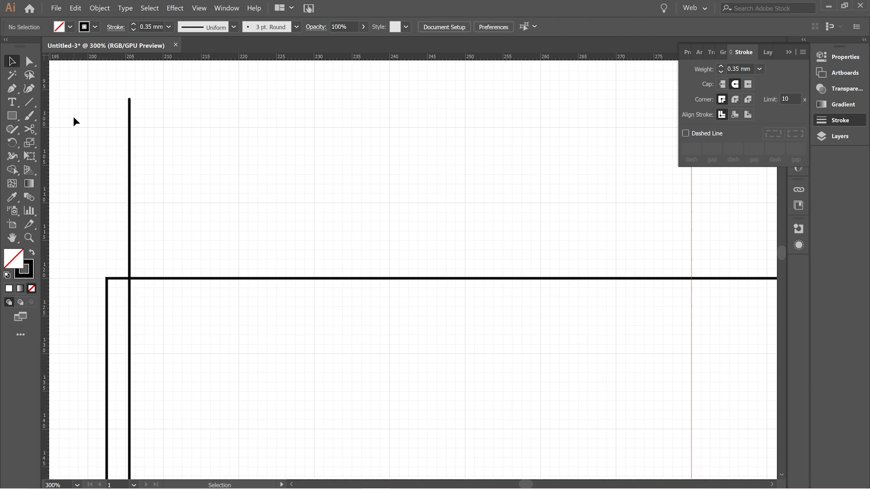
# Join the stretched upper segment with the rest of the left half of the inner path and deselect it.
pyautogui.scroll(-1, 72, 120)
pyautogui.click(128, 163)
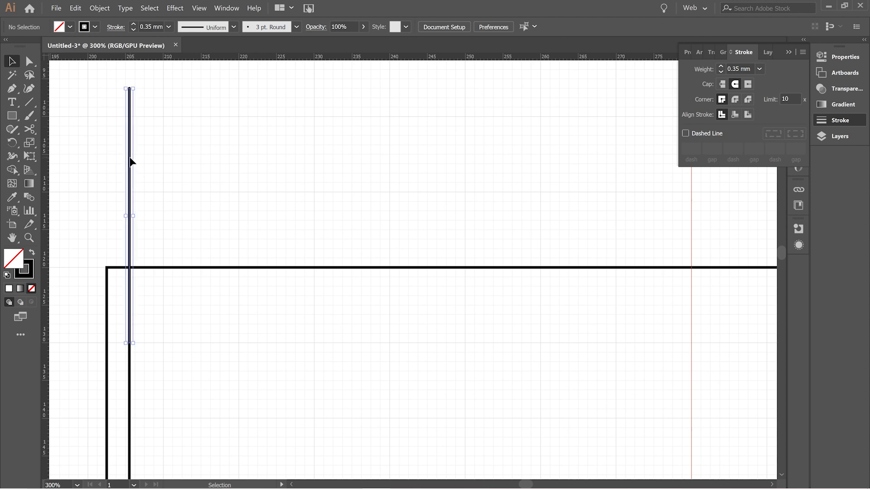
pyautogui.scroll(-5, 151, 195)
pyautogui.scroll(-1, 152, 195)
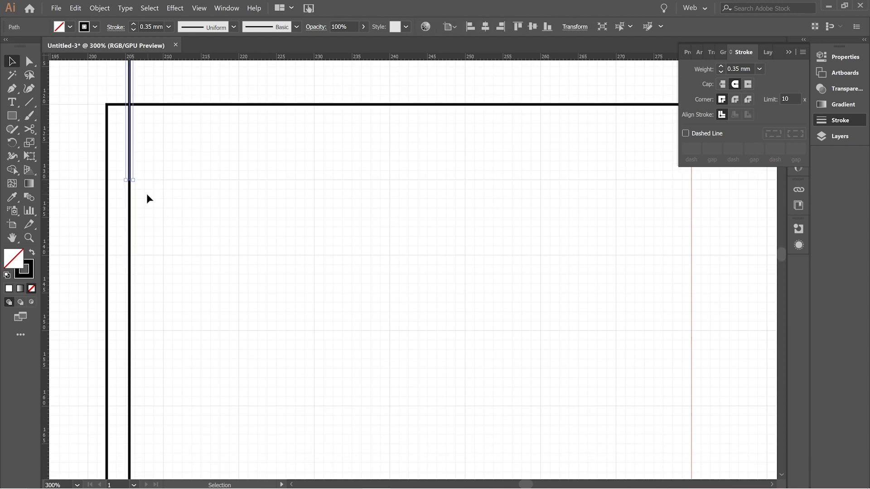
pyautogui.keyDown('shift'); pyautogui.click(130, 212); pyautogui.keyUp('shift')
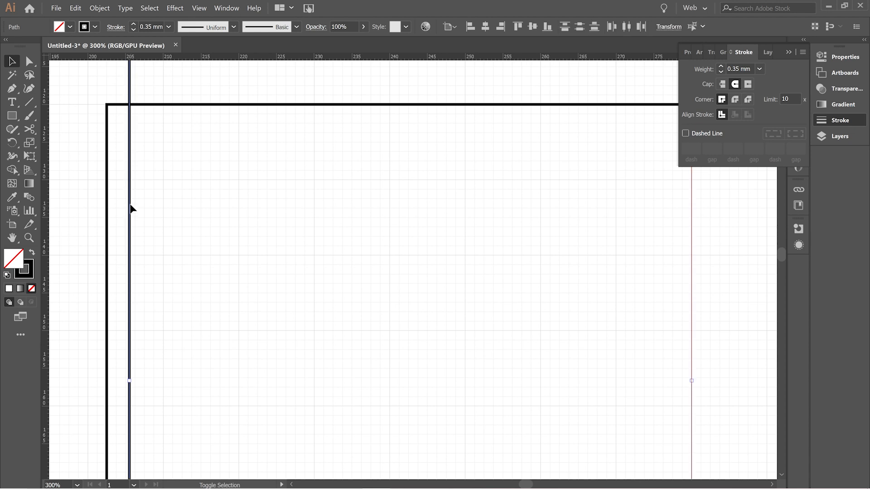
pyautogui.click(76, 8)
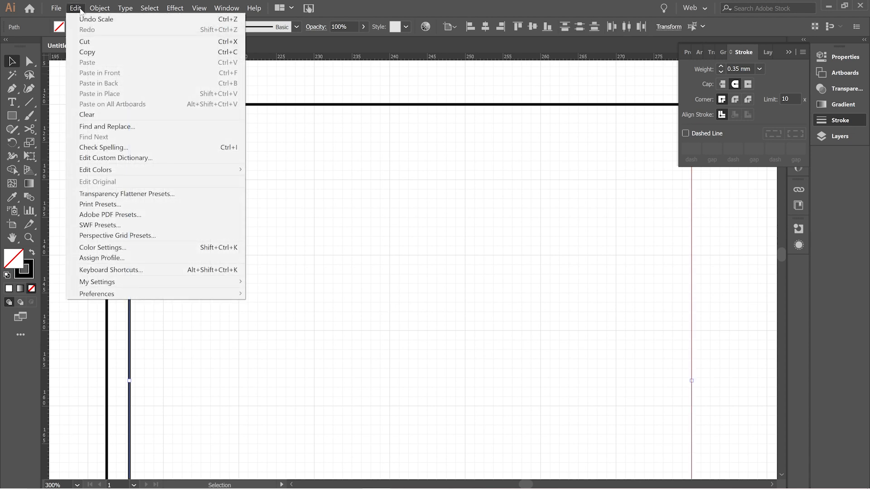
pyautogui.moveTo(99, 9)
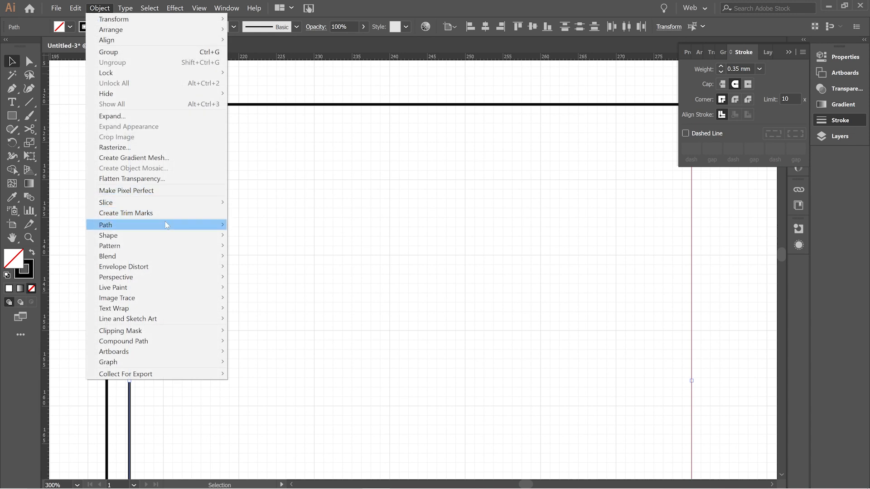
pyautogui.moveTo(166, 225)
pyautogui.click(240, 225)
pyautogui.click(240, 222)
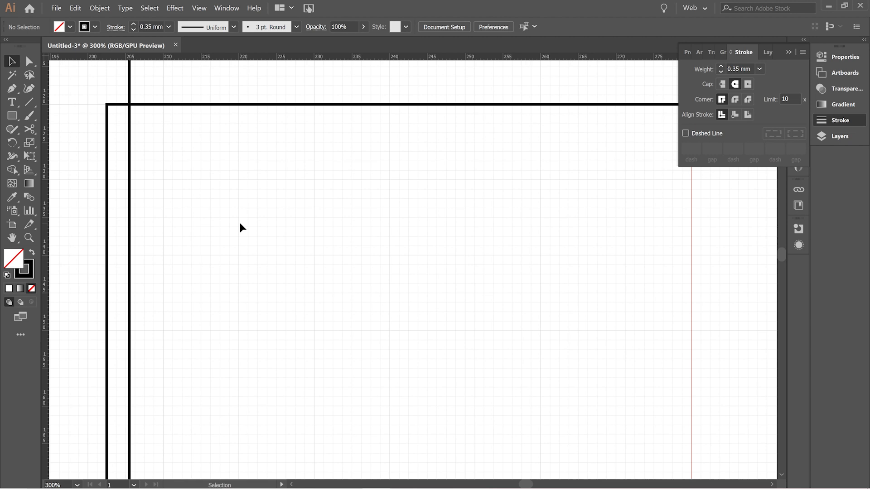
# Style the extended left path as a 1.5 mm dashed stroke with 0 mm dash and 5 mm gap, and deselect it.
pyautogui.hotkey('ctrl', '-')
pyautogui.hotkey('ctrl', '-')
pyautogui.hotkey('ctrl', '-')
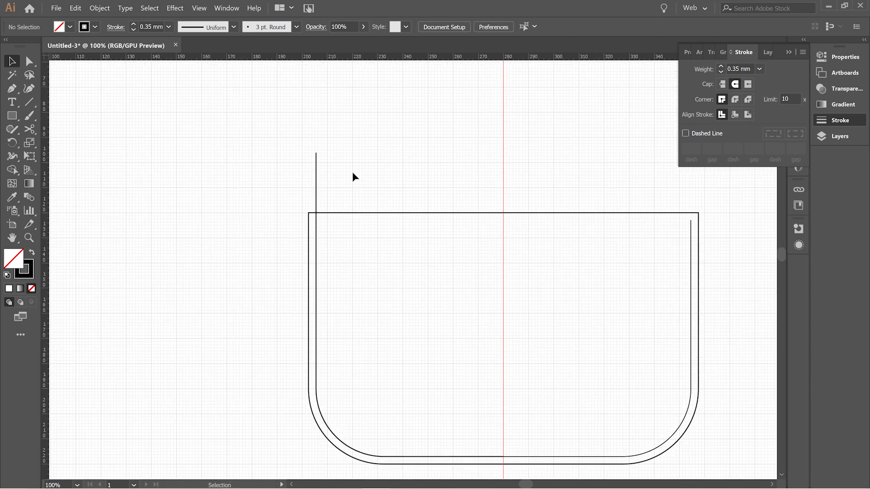
pyautogui.moveTo(318, 174); pyautogui.dragTo(297, 175)
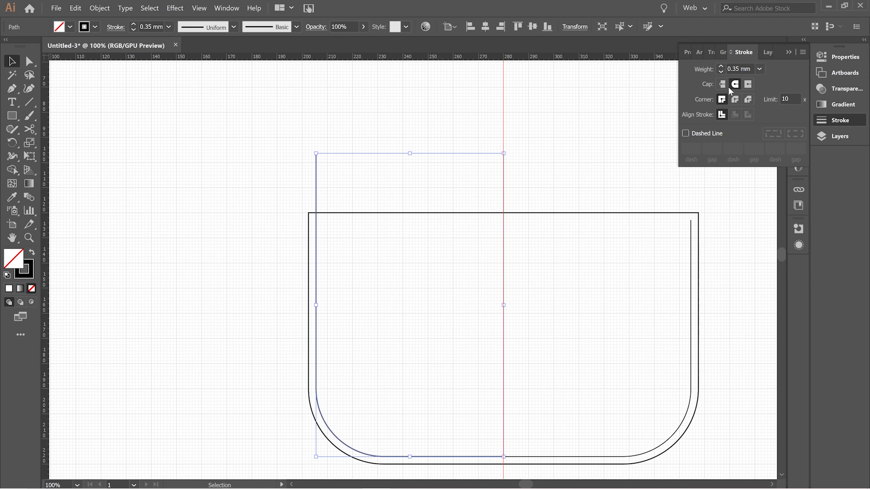
pyautogui.click(686, 133)
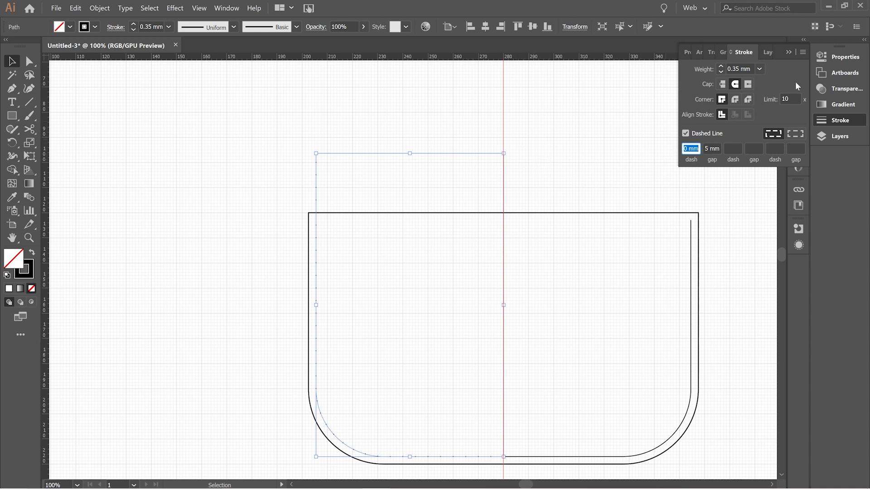
pyautogui.click(759, 69)
pyautogui.click(784, 151)
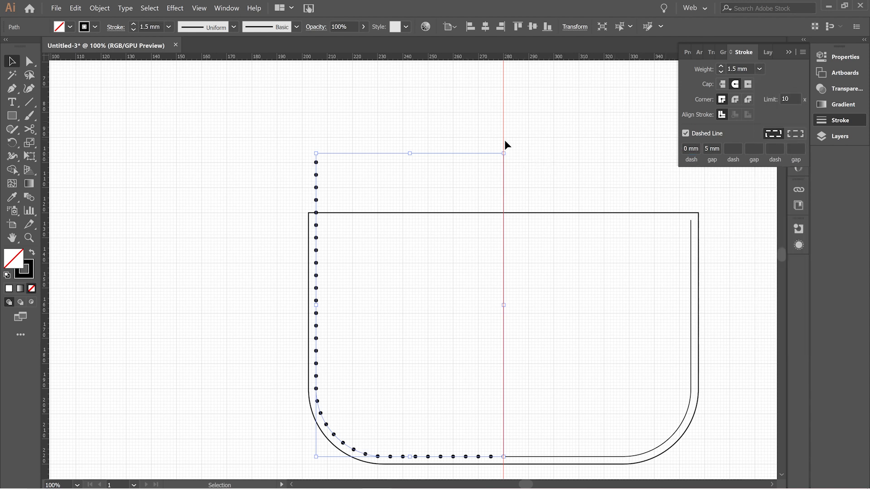
pyautogui.click(444, 128)
# Create a 3 by 3 mm rectangle inside the outline, near the upper end of the dotted left side.
pyautogui.scroll(-2, 385, 145)
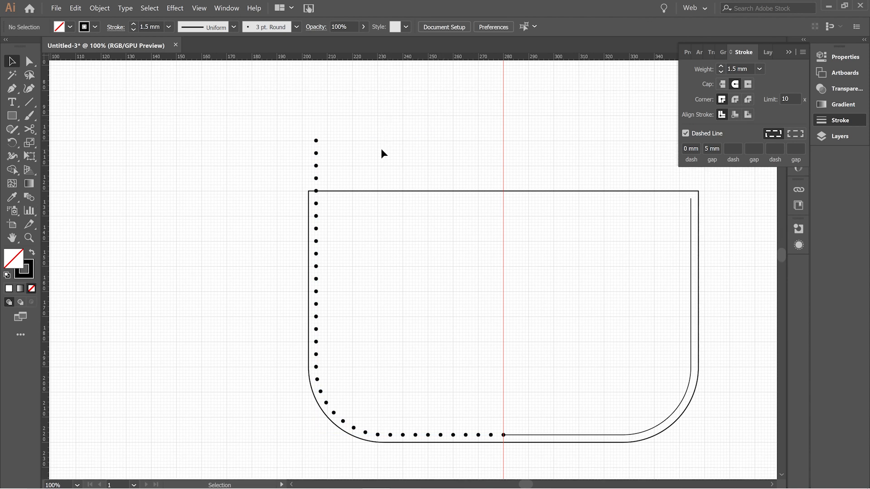
pyautogui.hotkey('ctrl', '+')
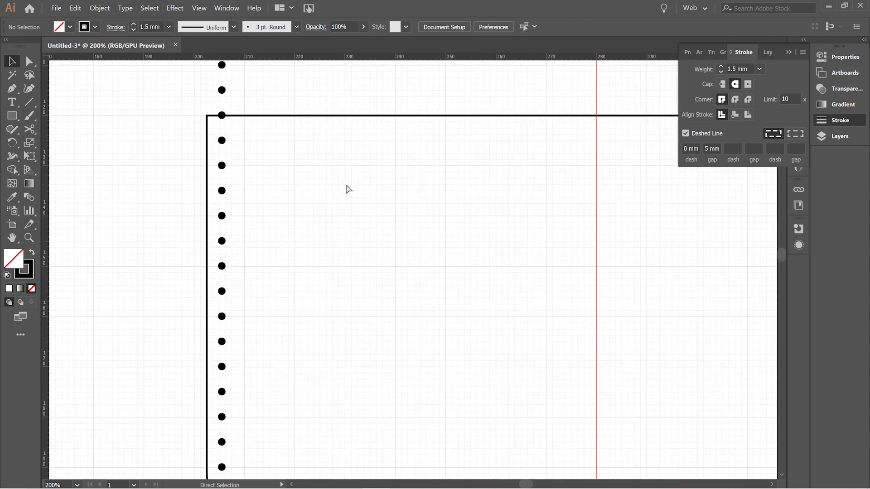
pyautogui.scroll(1, 252, 159)
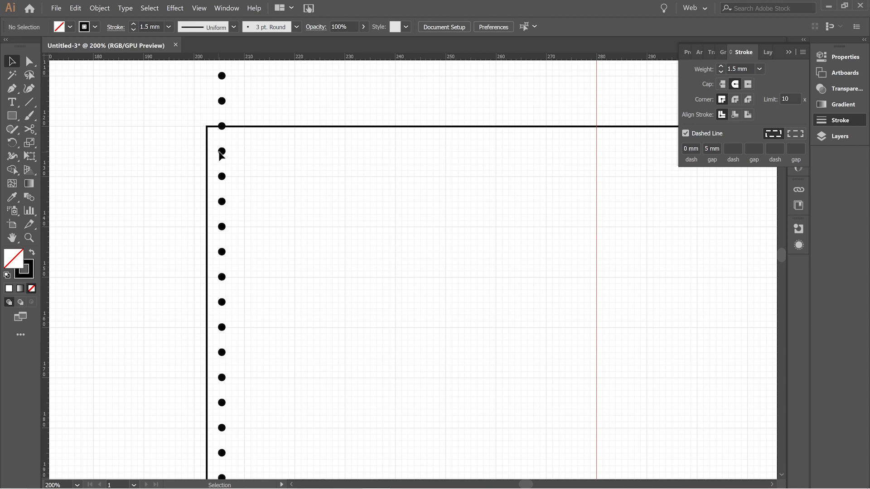
pyautogui.click(12, 117)
pyautogui.click(301, 162)
pyautogui.write('3')
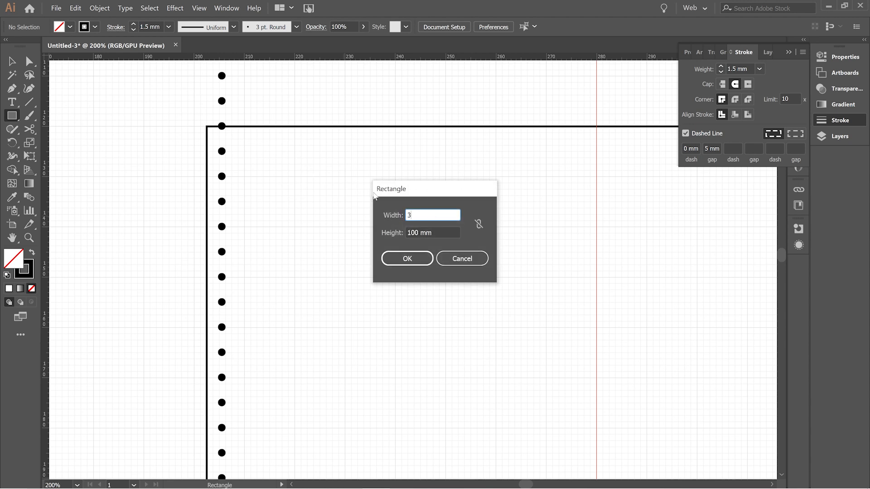
pyautogui.doubleClick(419, 232)
pyautogui.write('3')
pyautogui.click(396, 254)
pyautogui.press('v')
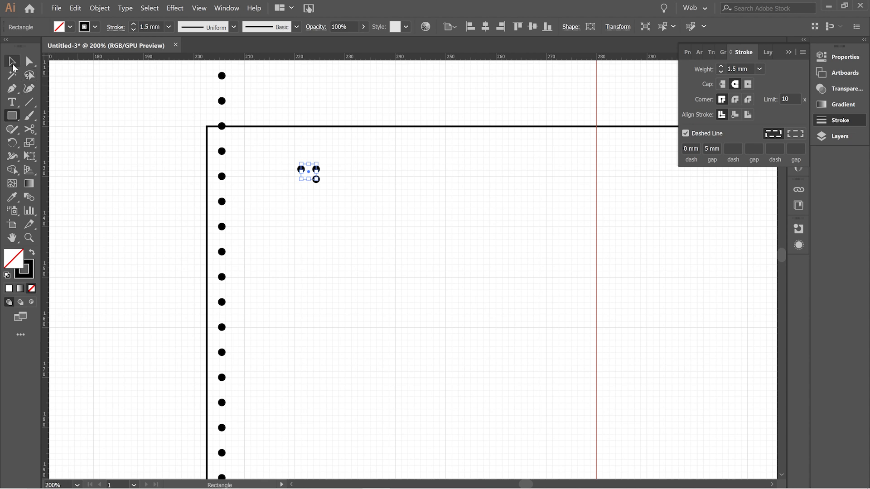
# Turn off the small square's dashed line, set its stroke weight to 0.1 mm and deselect it.
pyautogui.click(703, 135)
pyautogui.click(759, 69)
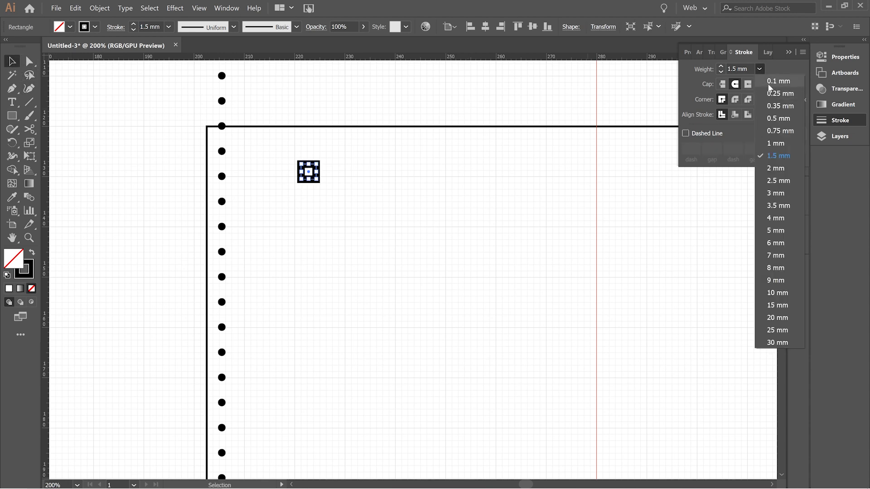
pyautogui.click(778, 81)
pyautogui.click(318, 178)
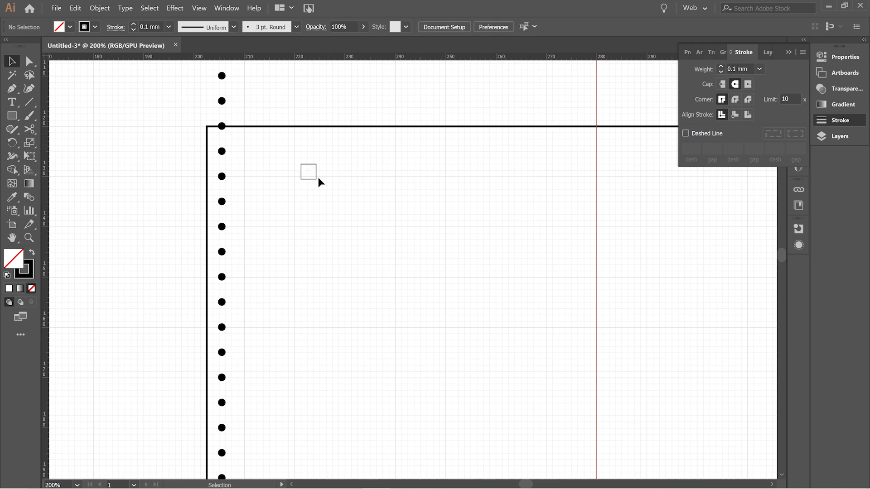
# Move the small square onto the outline's top edge, over the dotted line near the upper-left corner, with its base on that edge.
pyautogui.moveTo(315, 179); pyautogui.dragTo(257, 119)
pyautogui.hotkey('ctrl', '=')
pyautogui.hotkey('ctrl', '=')
pyautogui.hotkey('ctrl', '=')
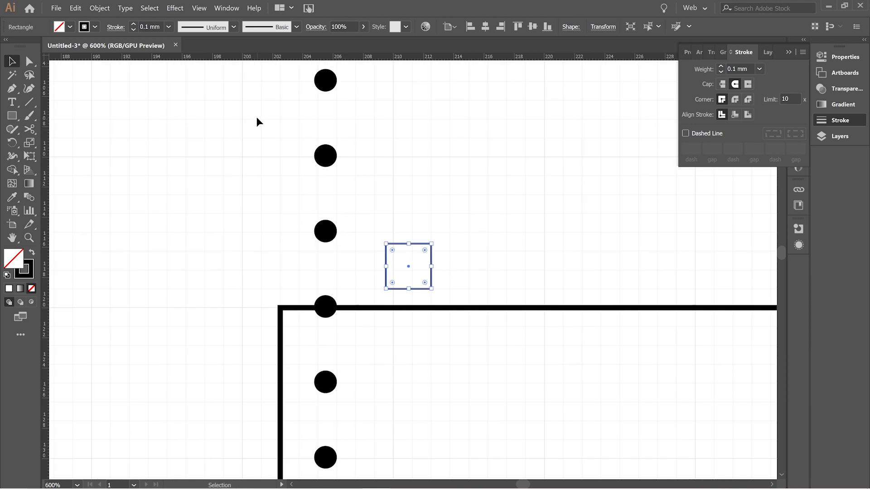
pyautogui.press('Left')
pyautogui.press('Left')
pyautogui.press('Left')
pyautogui.press('Left')
pyautogui.press('Left')
pyautogui.press('Left')
pyautogui.press('Left')
pyautogui.press('Left')
pyautogui.press('Left')
pyautogui.press('Left')
pyautogui.press('Left')
pyautogui.press('Left')
pyautogui.press('Left')
pyautogui.press('Left')
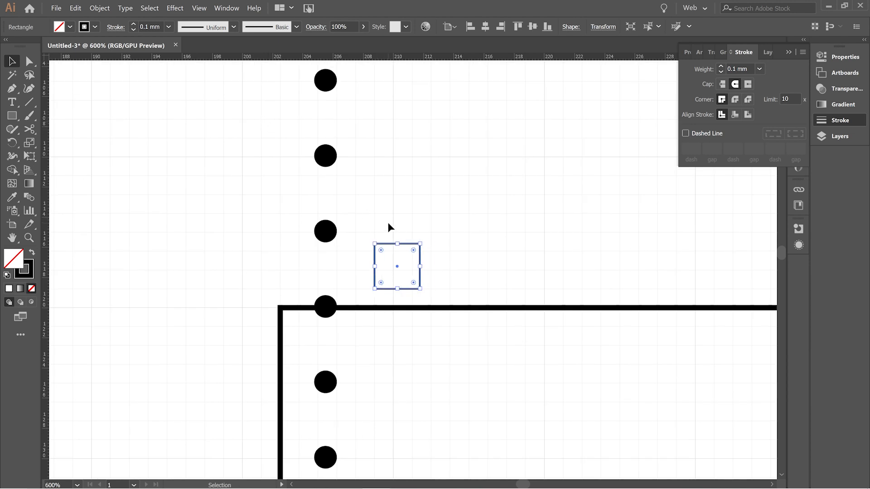
pyautogui.press('Down')
pyautogui.press('Down')
pyautogui.press('Down')
pyautogui.press('Down')
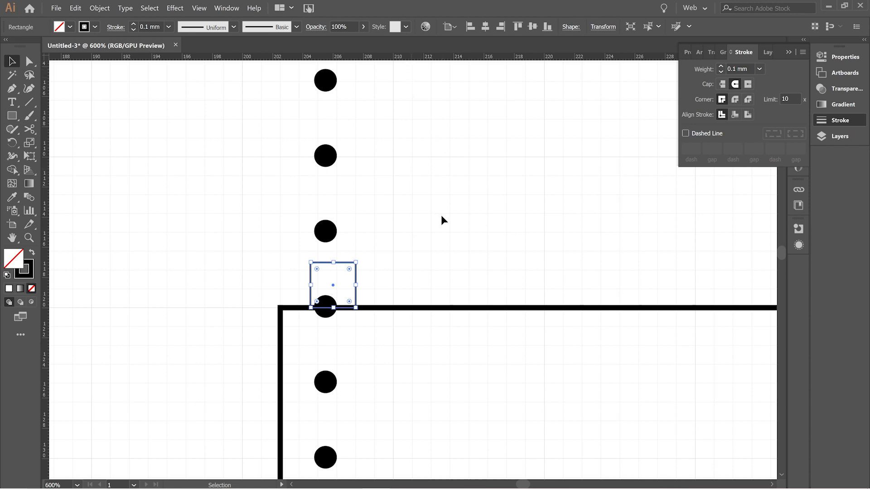
pyautogui.click(488, 322)
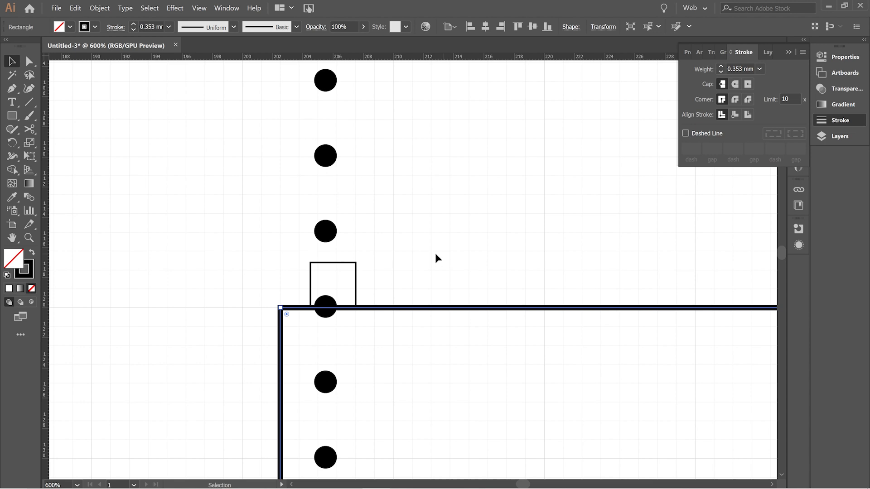
# Place a horizontal guide along the upper edge of the small square.
pyautogui.click(355, 282)
pyautogui.hotkey('ctrl', '+')
pyautogui.hotkey('ctrl', '+')
pyautogui.hotkey('ctrl', '+')
pyautogui.hotkey('ctrl', '+')
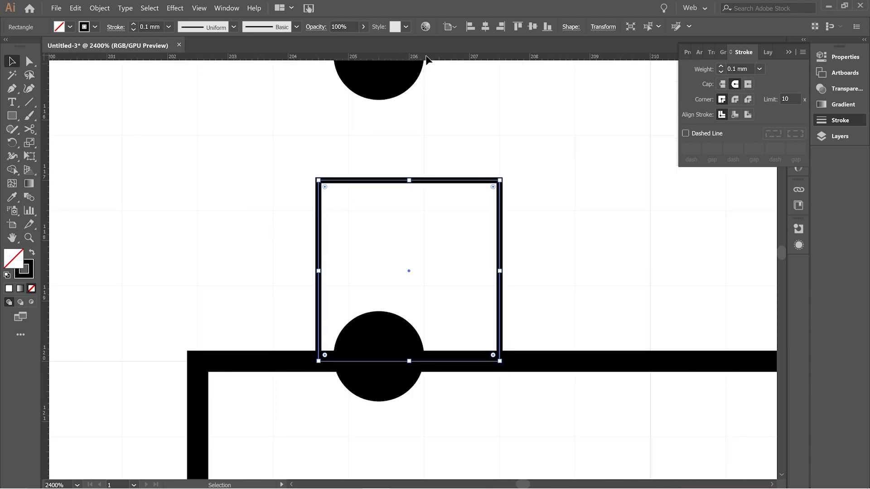
pyautogui.moveTo(426, 58); pyautogui.dragTo(528, 180)
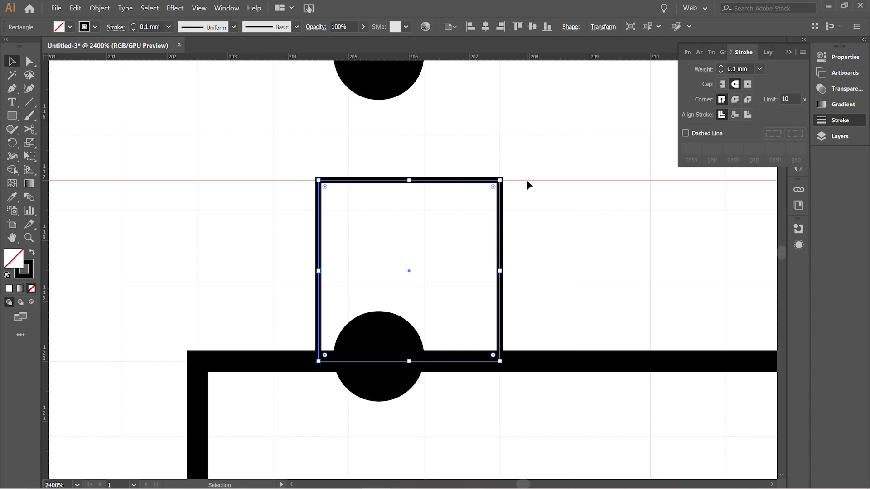
# Delete the small square and cut the outline at its upper-left corner anchor with the Scissors tool.
pyautogui.hotkey('ctrl', '-')
pyautogui.hotkey('ctrl', '-')
pyautogui.hotkey('ctrl', '-')
pyautogui.hotkey('ctrl', '-')
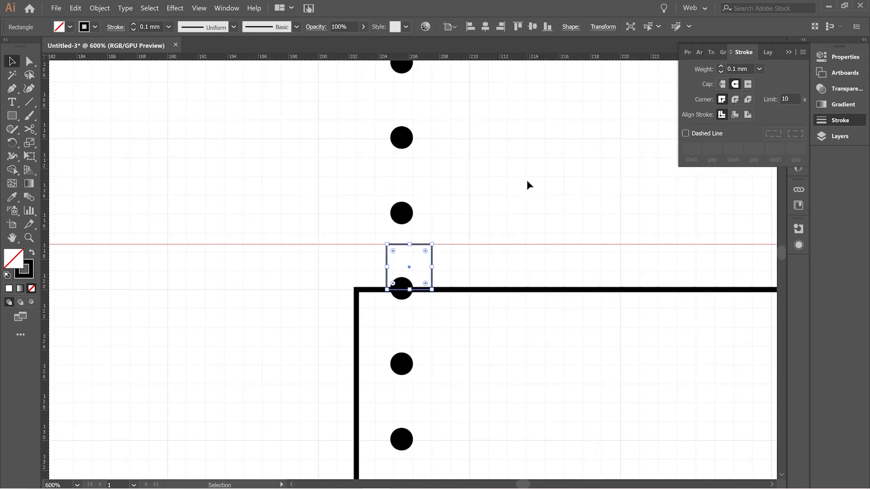
pyautogui.click(29, 129)
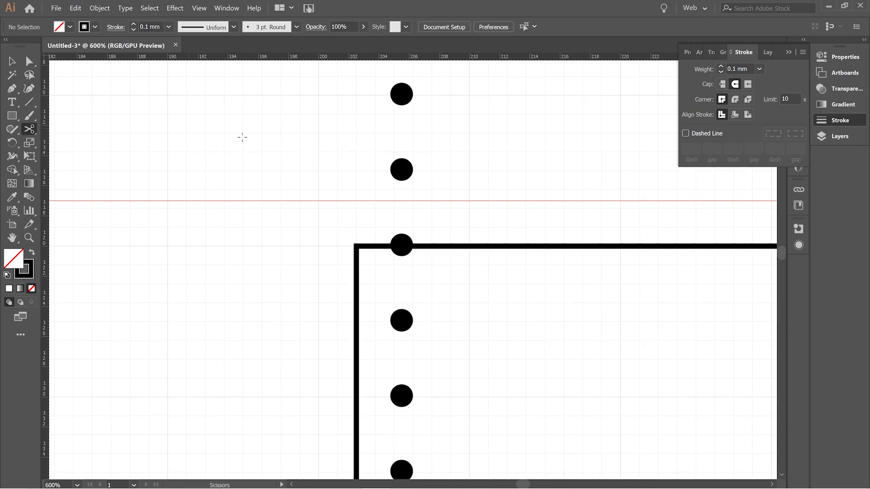
pyautogui.click(356, 245)
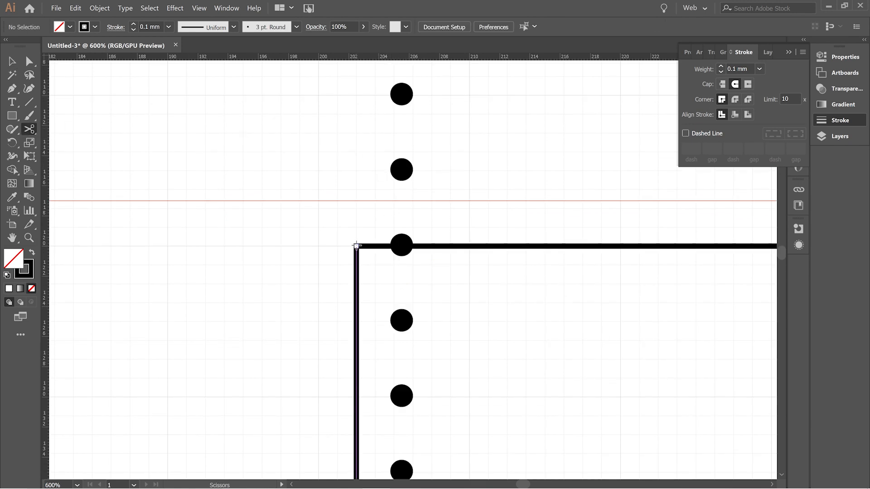
# Cut the outline's bottom edge with the Scissors tool where it meets the vertical center guide.
pyautogui.hotkey('ctrl', '-')
pyautogui.hotkey('ctrl', '-')
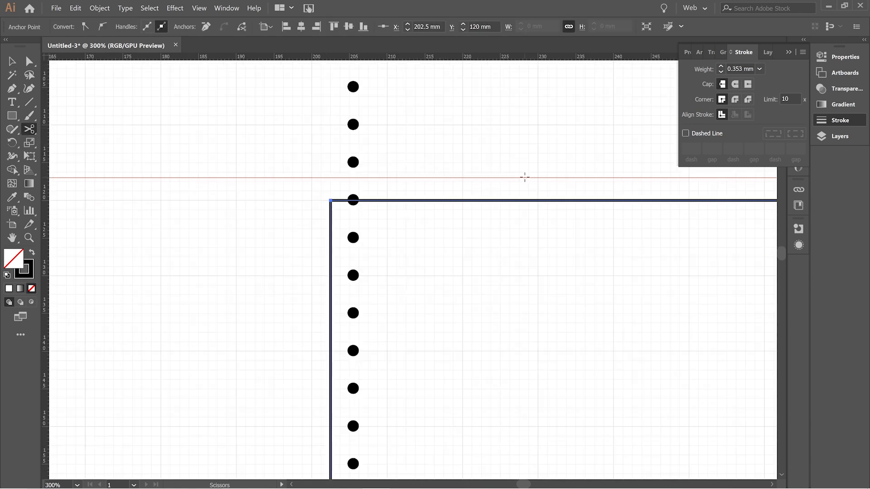
pyautogui.hotkey('ctrl', '-')
pyautogui.hotkey('ctrl', '-')
pyautogui.scroll(-15, 585, 188)
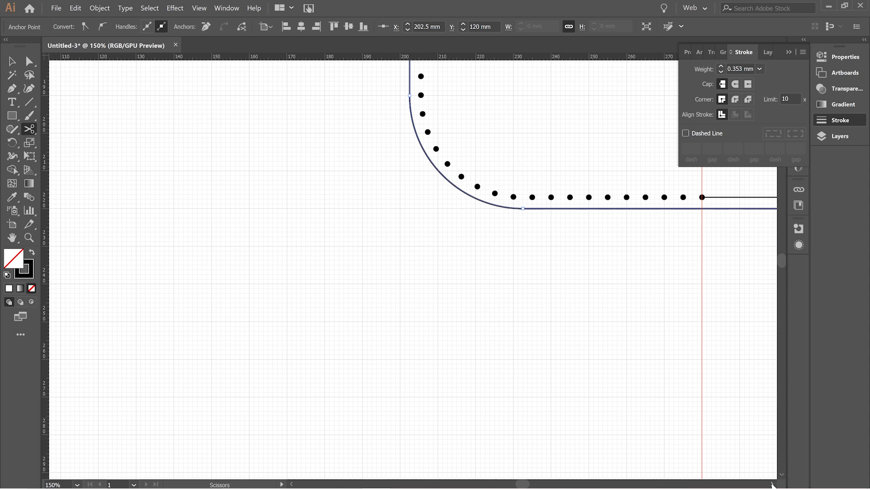
pyautogui.moveTo(771, 486); pyautogui.dragTo(771, 486)
pyautogui.scroll(8, 431, 195)
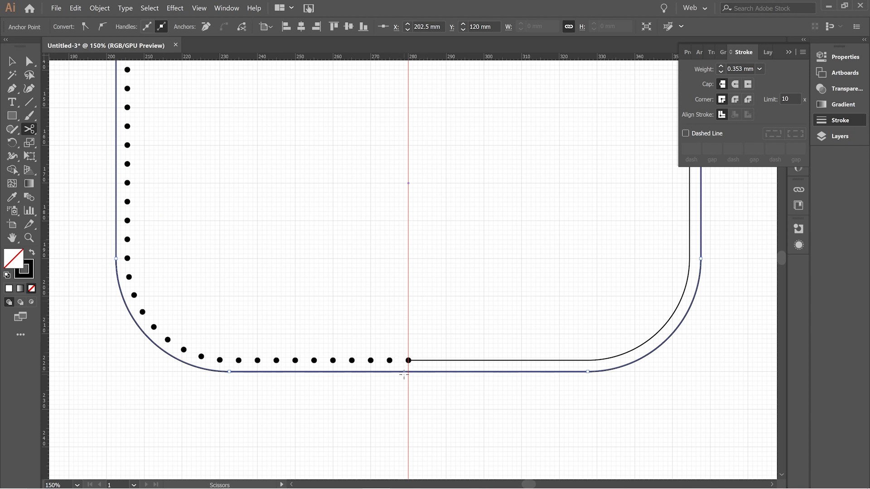
pyautogui.click(772, 485)
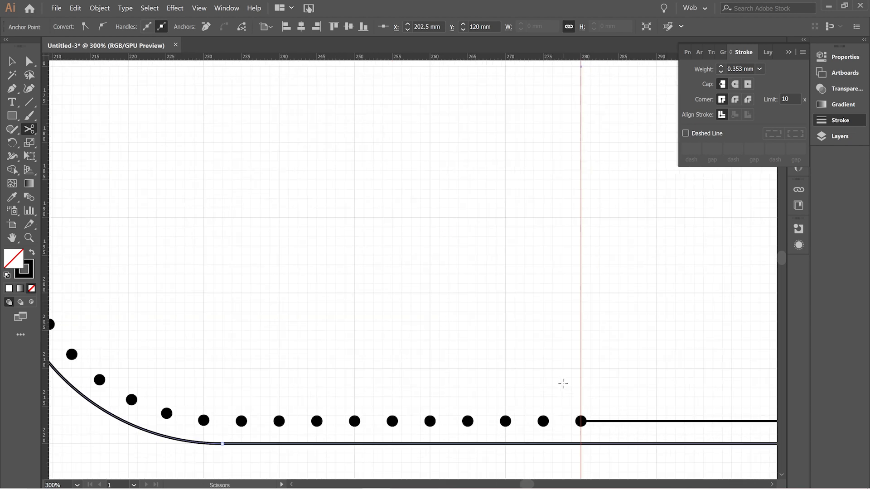
pyautogui.click(581, 444)
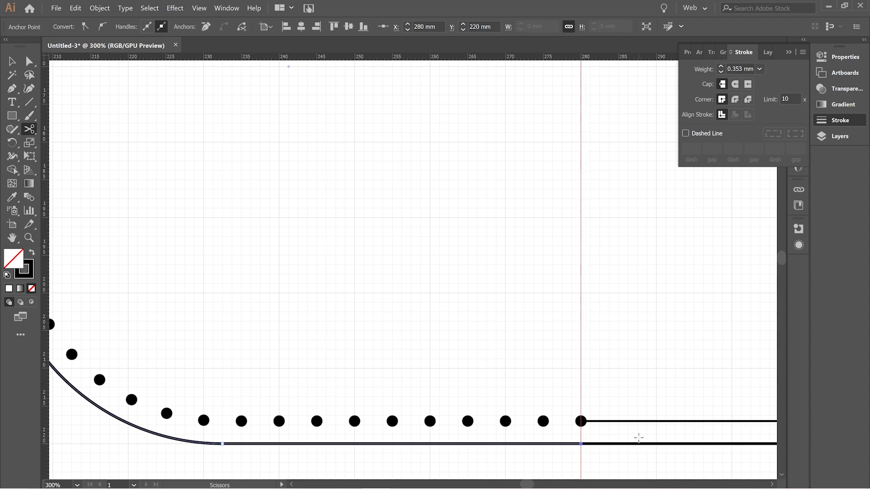
# Delete the right half of the outline together with the right half of the inner path.
pyautogui.click(12, 60)
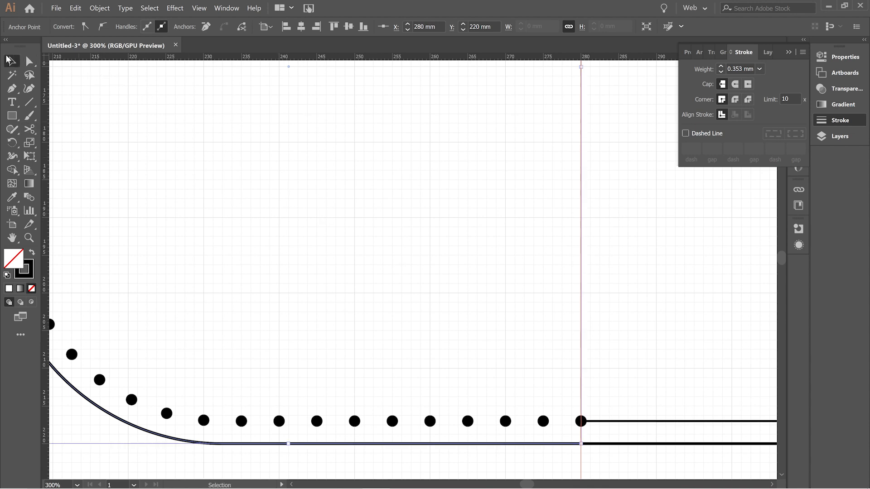
pyautogui.moveTo(638, 370); pyautogui.dragTo(670, 463)
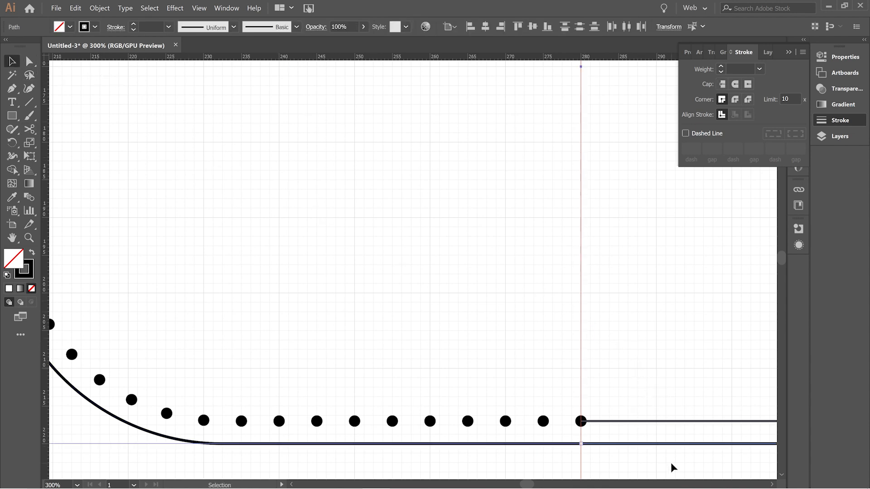
pyautogui.press('Delete')
pyautogui.hotkey('ctrl', '-')
pyautogui.hotkey('ctrl', '-')
pyautogui.hotkey('ctrl', '-')
pyautogui.hotkey('ctrl', '-')
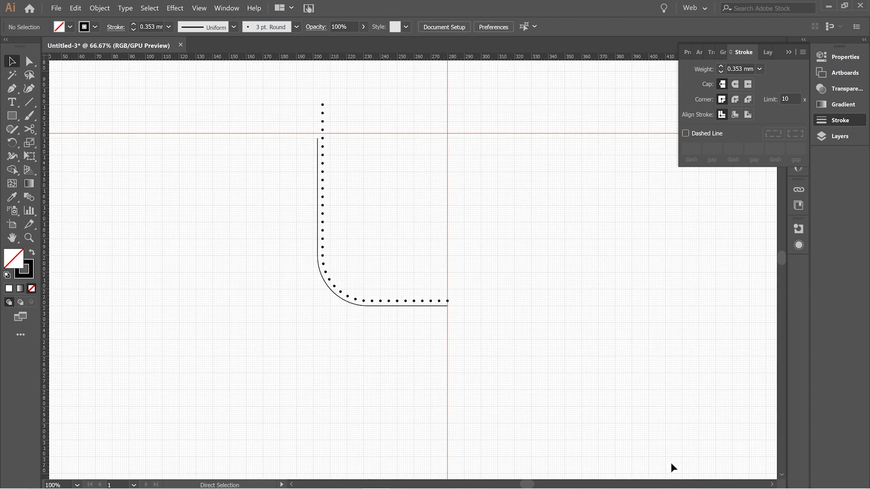
# Extend the upper end of the left outline straight up to the horizontal guide with the Pen tool, and deselect it.
pyautogui.hotkey('ctrl', '+')
pyautogui.hotkey('ctrl', '+')
pyautogui.hotkey('ctrl', '+')
pyautogui.scroll(5, 201, 119)
pyautogui.click(13, 89)
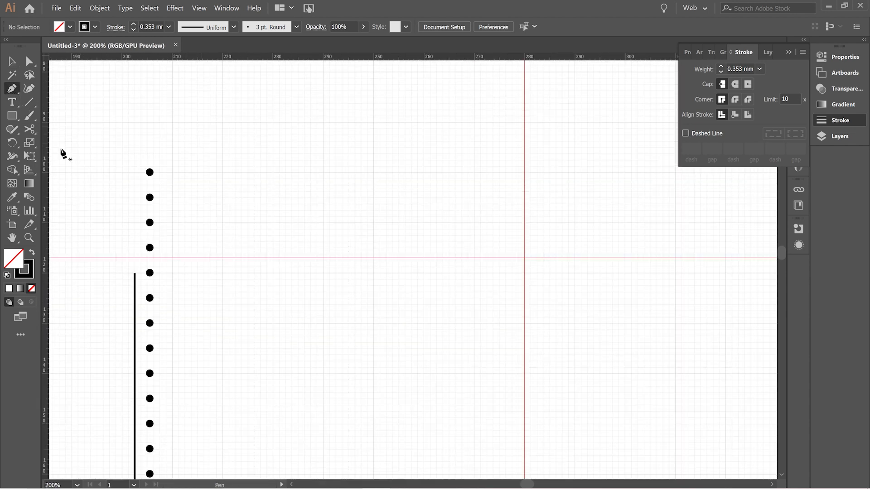
pyautogui.click(134, 273)
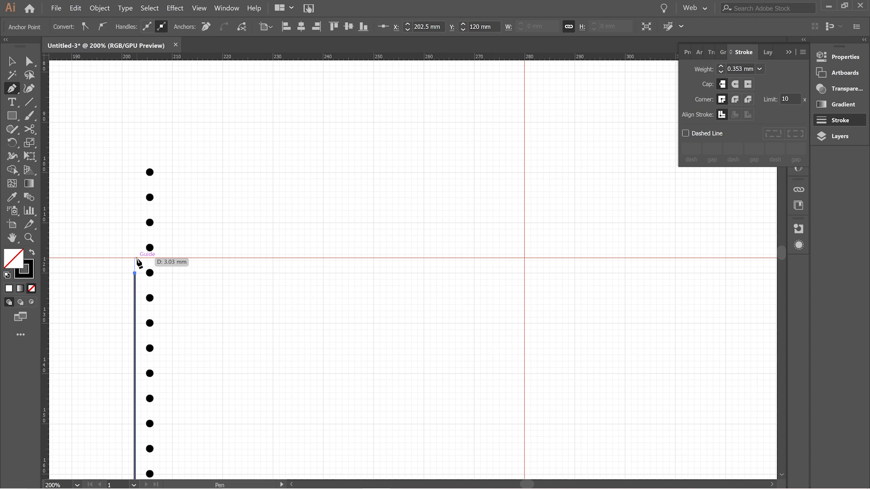
pyautogui.click(135, 259)
pyautogui.click(165, 259)
pyautogui.hotkey('ctrl', 'z')
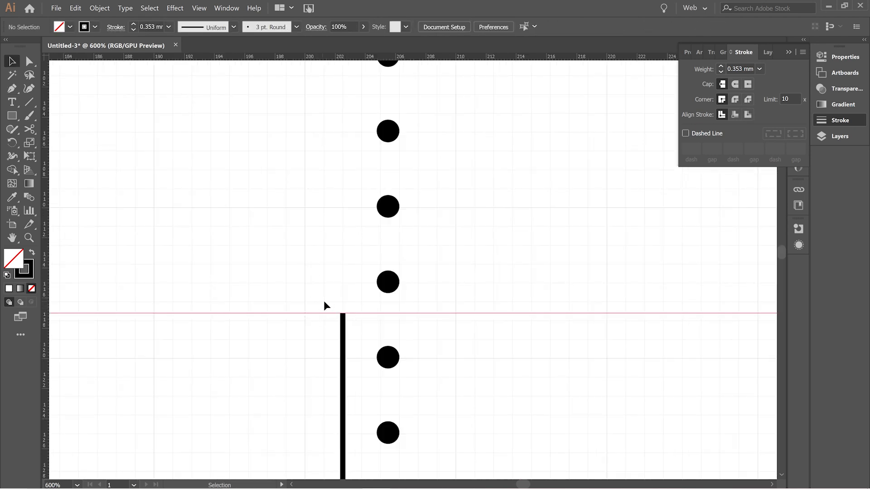
pyautogui.moveTo(355, 322); pyautogui.dragTo(355, 323)
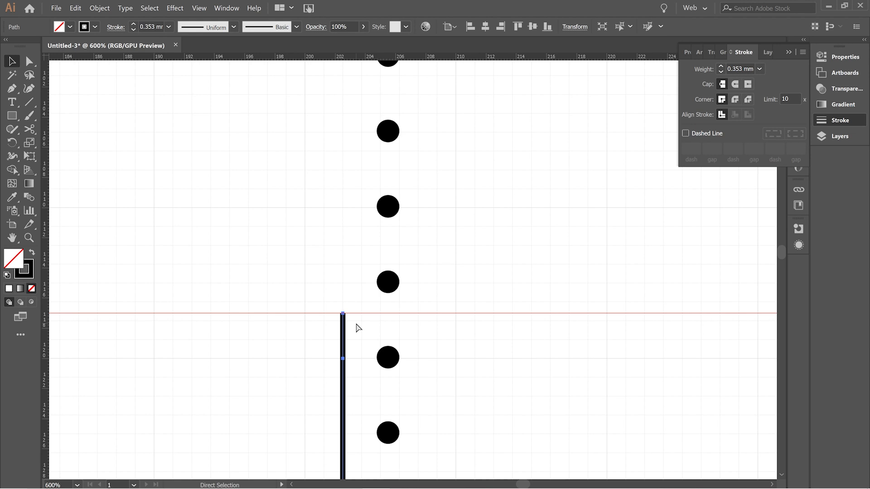
pyautogui.hotkey('ctrl', '-')
pyautogui.hotkey('ctrl', '-')
pyautogui.hotkey('ctrl', '-')
pyautogui.hotkey('ctrl', '-')
pyautogui.hotkey('ctrl', '-')
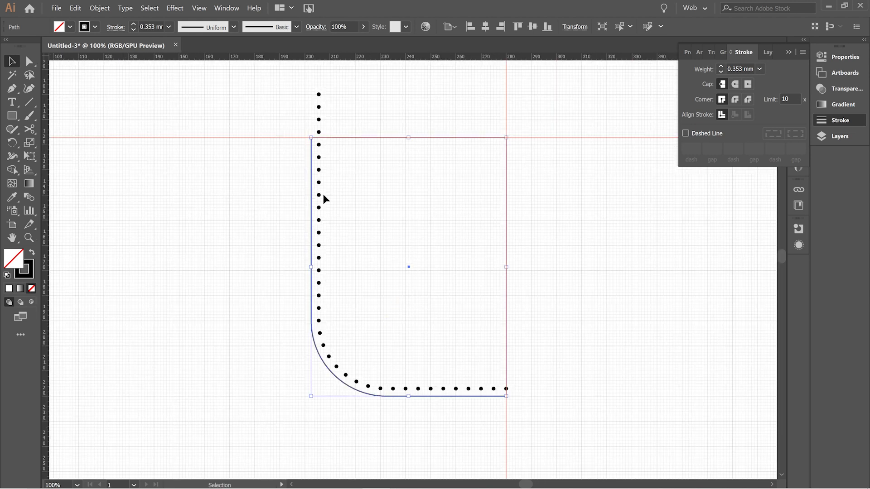
pyautogui.click(294, 178)
# Copy the left half of the outline together with its dotted stitch line and paste the copy in place.
pyautogui.moveTo(272, 83); pyautogui.dragTo(548, 426)
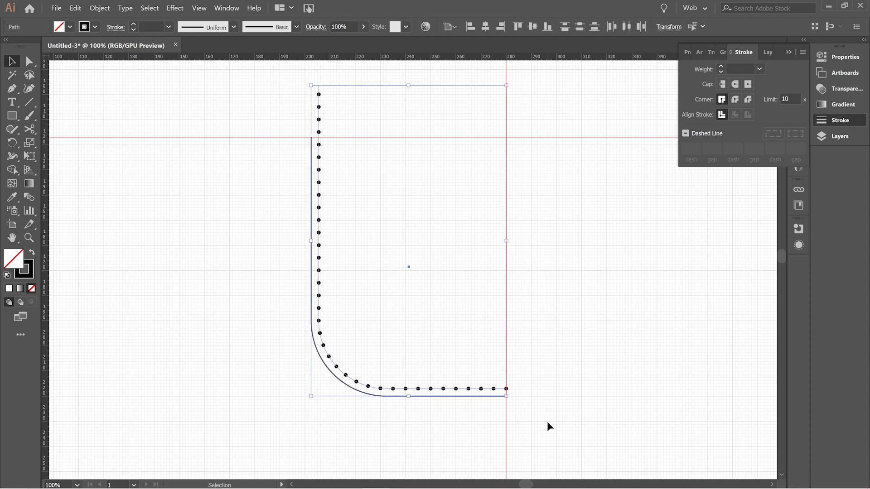
pyautogui.press('a')
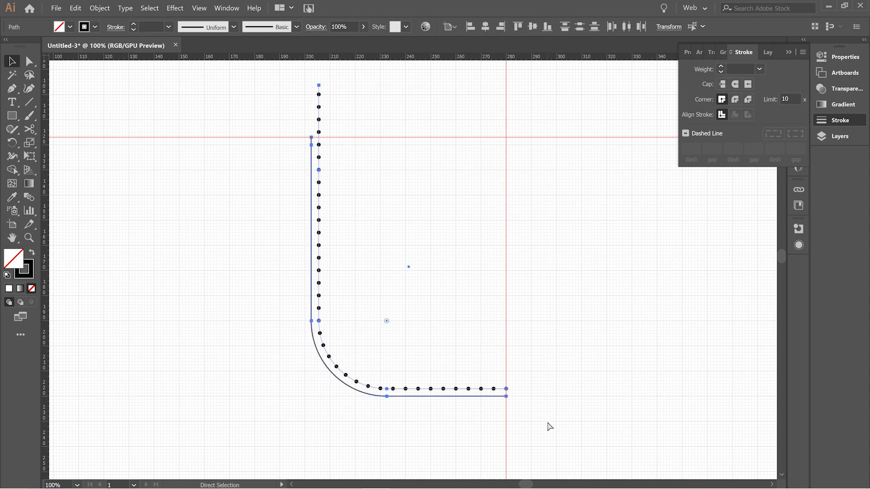
pyautogui.press('v')
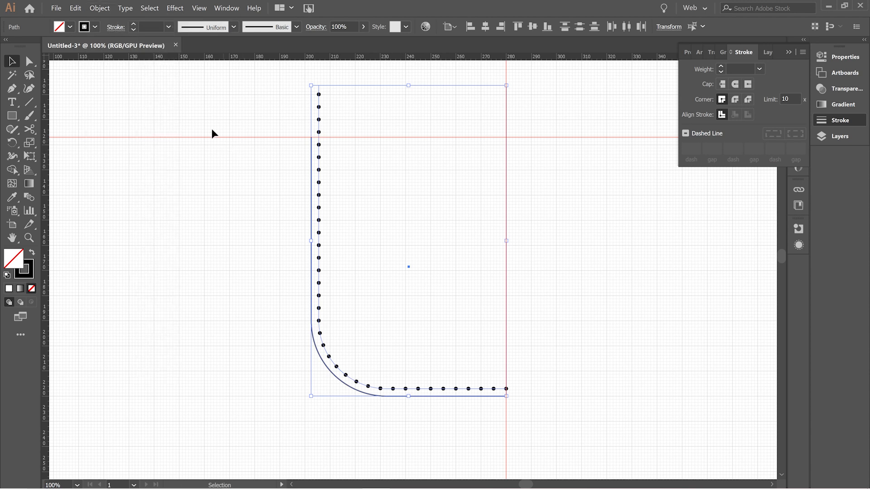
pyautogui.click(75, 8)
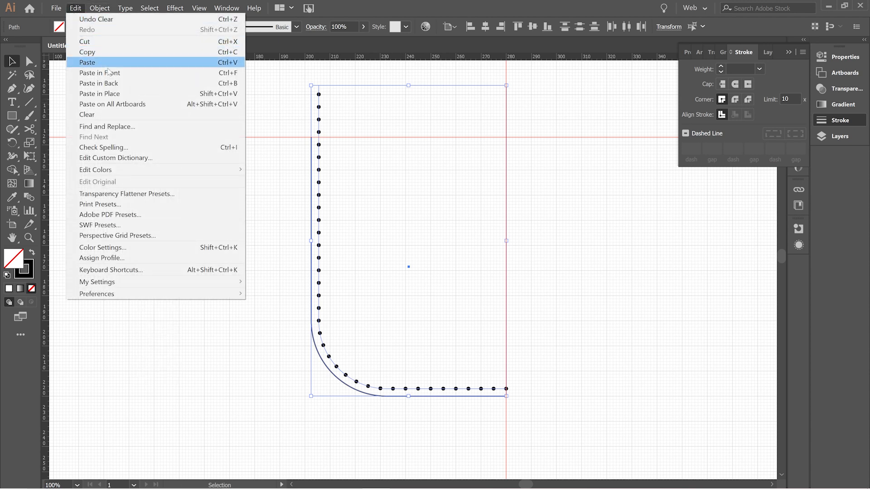
pyautogui.click(120, 94)
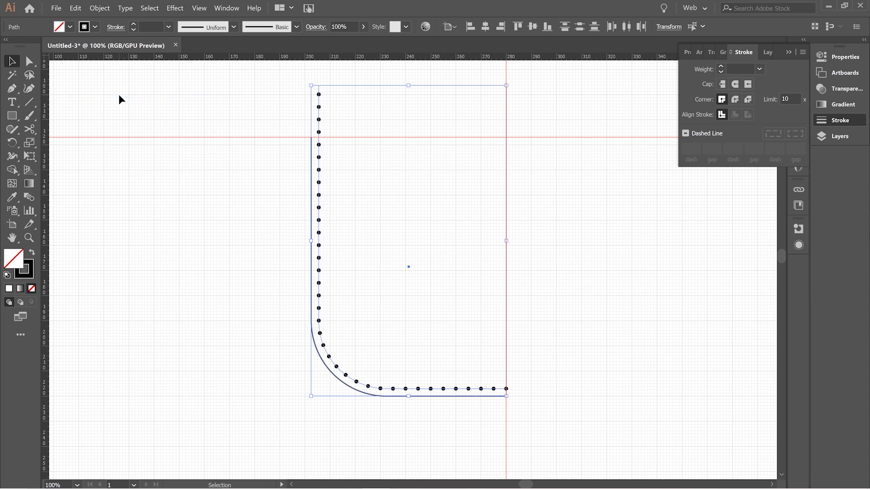
# Reflect the pasted copy about the vertical axis, checking it with the preview.
pyautogui.click(99, 9)
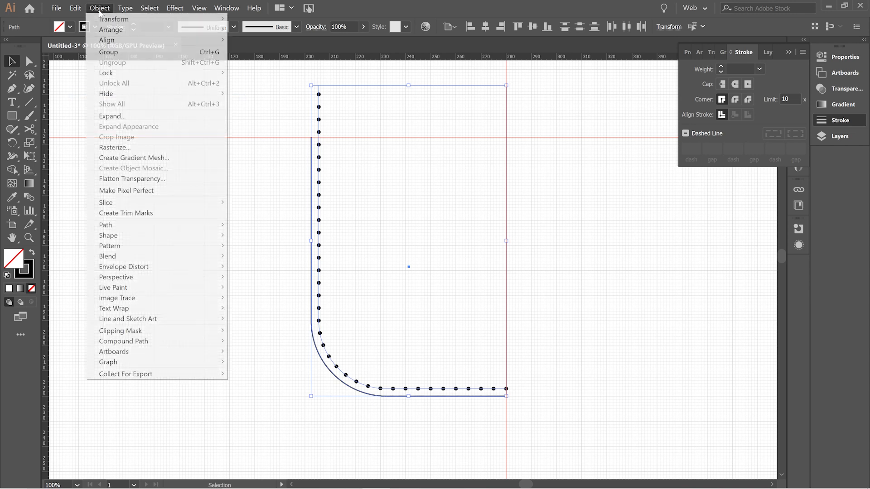
pyautogui.moveTo(198, 22)
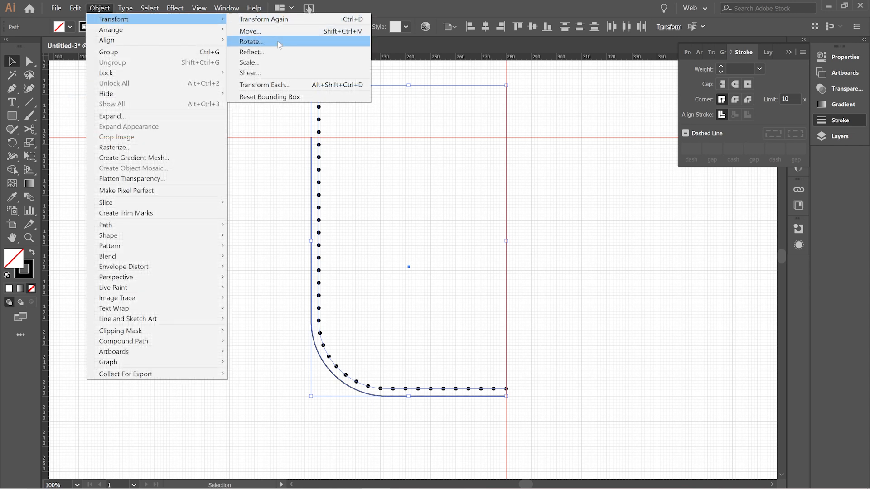
pyautogui.click(280, 57)
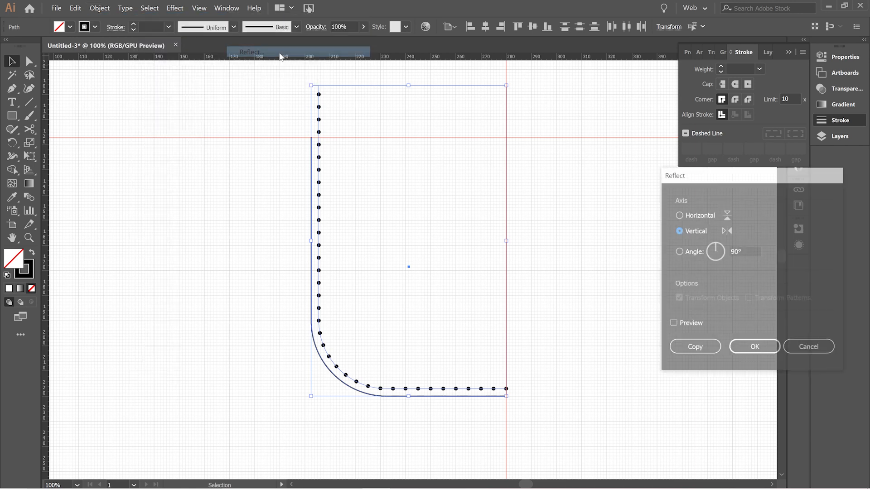
pyautogui.click(685, 323)
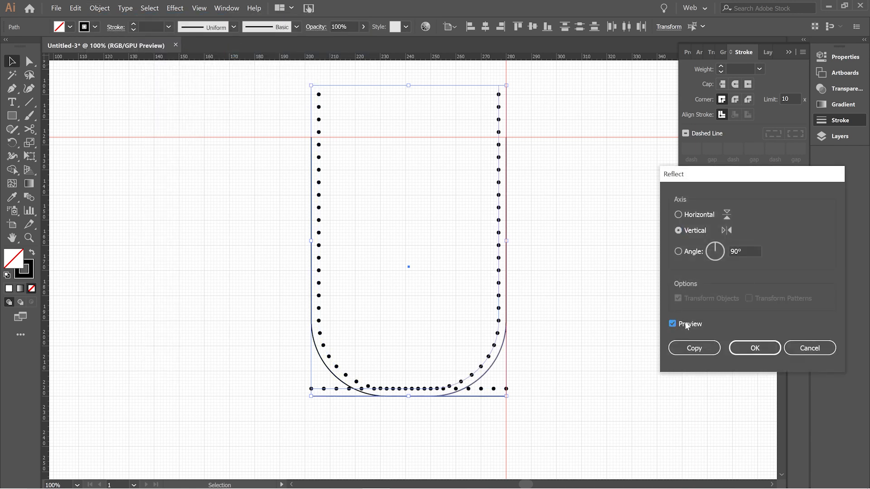
pyautogui.click(686, 323)
pyautogui.click(686, 323)
pyautogui.click(685, 325)
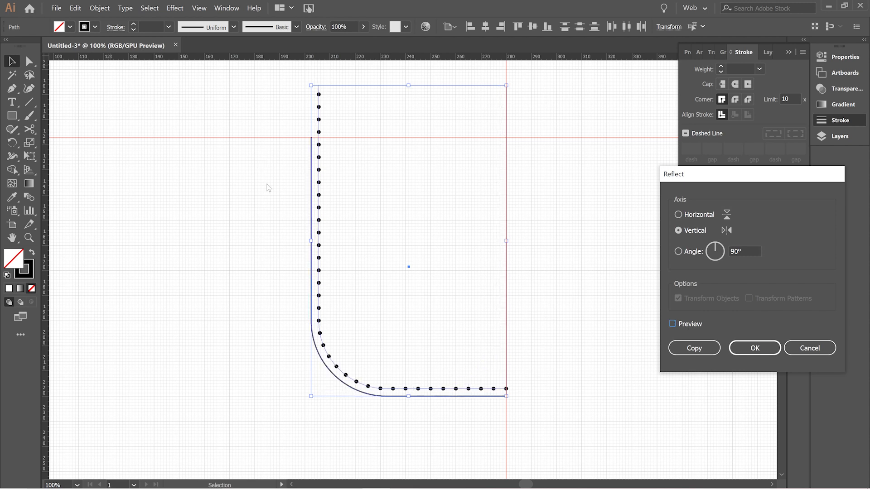
pyautogui.click(683, 325)
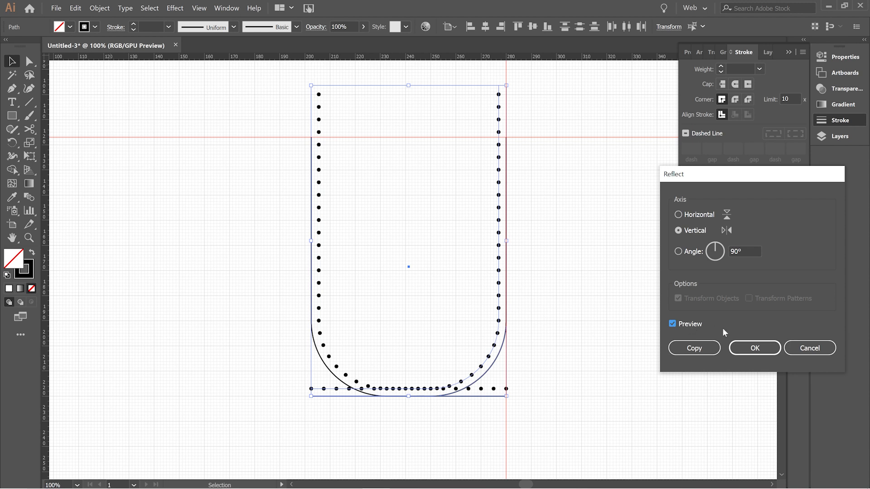
pyautogui.click(747, 351)
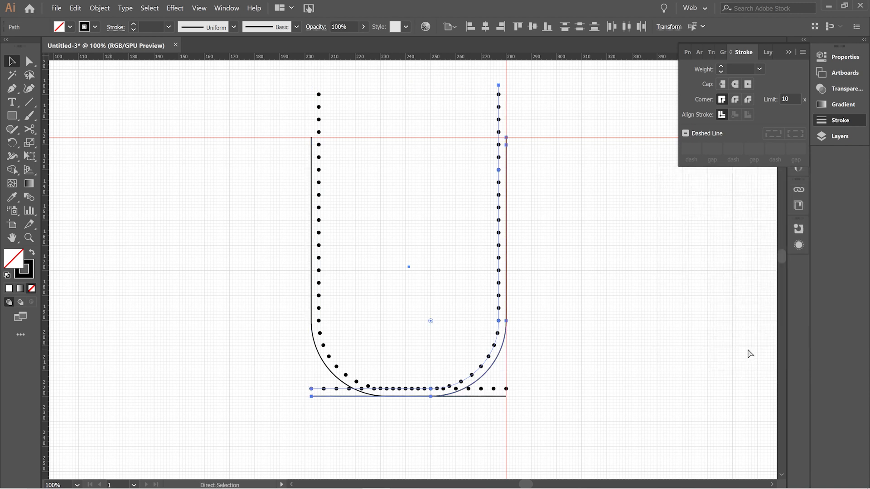
# Move the mirrored half of the pattern horizontally to the right until its inner end lies just past the vertical center guide.
pyautogui.press('Right')
pyautogui.press('Right')
pyautogui.press('Right')
pyautogui.press('Right')
pyautogui.press('Right')
pyautogui.press('Right')
pyautogui.press('Right')
pyautogui.press('Right')
pyautogui.press('Right')
pyautogui.press('Right')
pyautogui.press('Right')
pyautogui.press('Right')
pyautogui.press('Right')
pyautogui.press('Right')
pyautogui.press('Right')
pyautogui.press('Right')
pyautogui.press('Right')
pyautogui.press('Right')
pyautogui.press('Right')
pyautogui.press('Right')
pyautogui.press('Right')
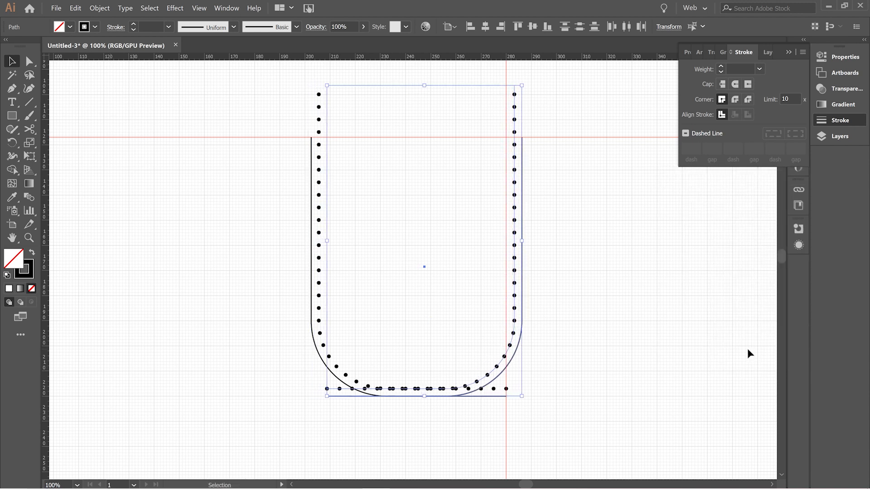
pyautogui.press('Right')
pyautogui.press('Right')
pyautogui.press('Right')
pyautogui.press('Right')
pyautogui.press('Right')
pyautogui.press('Right')
pyautogui.press('Right')
pyautogui.press('Right')
pyautogui.press('Right')
pyautogui.press('Right')
pyautogui.press('Right')
pyautogui.press('Right')
pyautogui.press('Right')
pyautogui.press('Right')
pyautogui.press('Right')
pyautogui.press('Right')
pyautogui.press('Right')
pyautogui.press('Right')
pyautogui.press('Right')
pyautogui.press('Right')
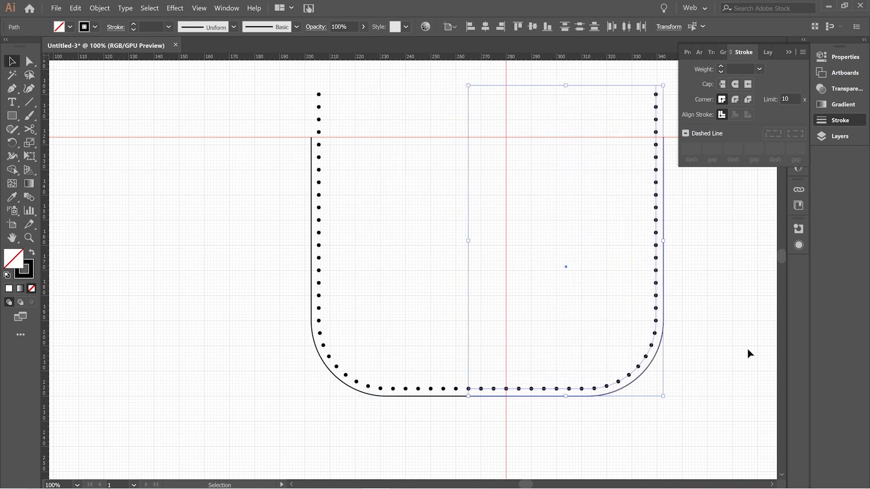
pyautogui.press('Right')
# Nudge the mirrored half back so its inner end meets the original half exactly on the center guide, and deselect it.
pyautogui.hotkey('ctrl', '=')
pyautogui.hotkey('ctrl', '=')
pyautogui.scroll(-6, 647, 274)
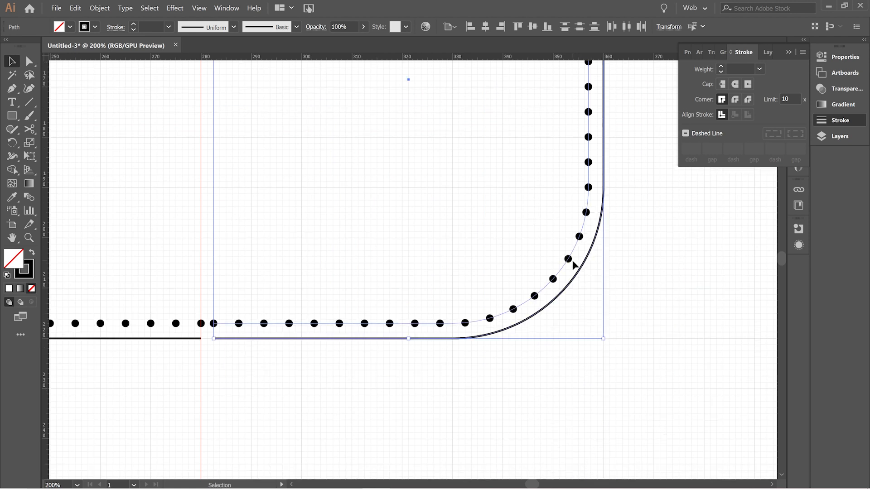
pyautogui.moveTo(533, 485); pyautogui.dragTo(529, 484)
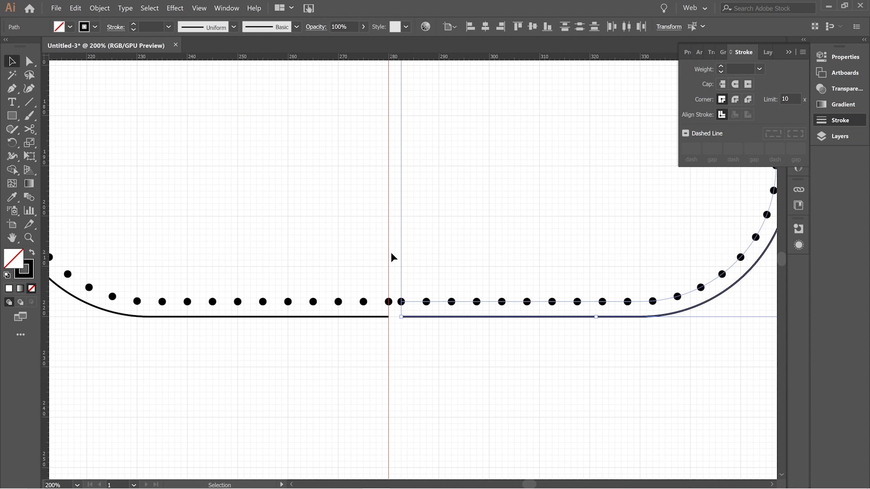
pyautogui.press('Left')
pyautogui.press('Left')
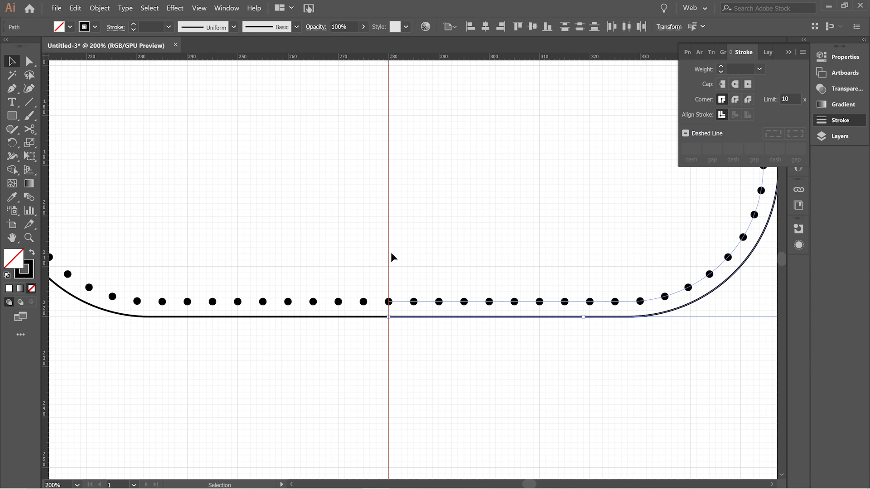
pyautogui.hotkey('ctrl', 'shift', 'a')
pyautogui.hotkey('ctrl', '-')
pyautogui.hotkey('ctrl', '-')
pyautogui.hotkey('ctrl', '-')
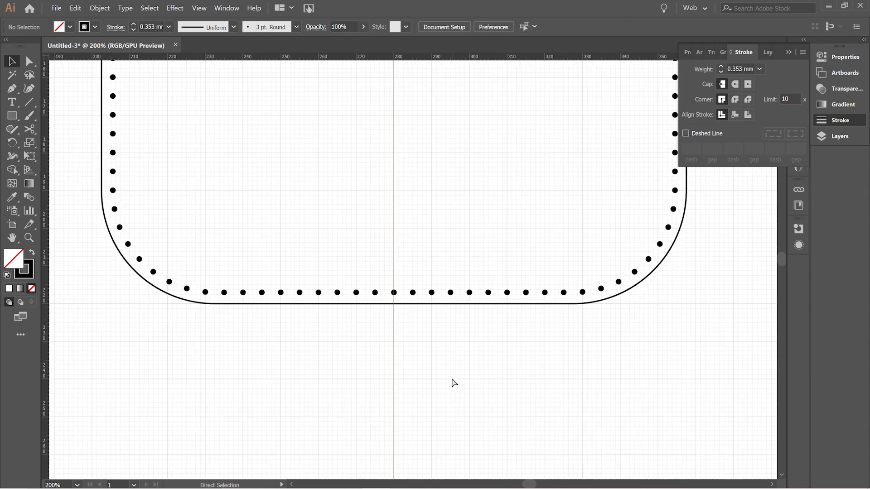
# Join the left and right halves of the solid outline into one path and deselect it.
pyautogui.scroll(3, 438, 345)
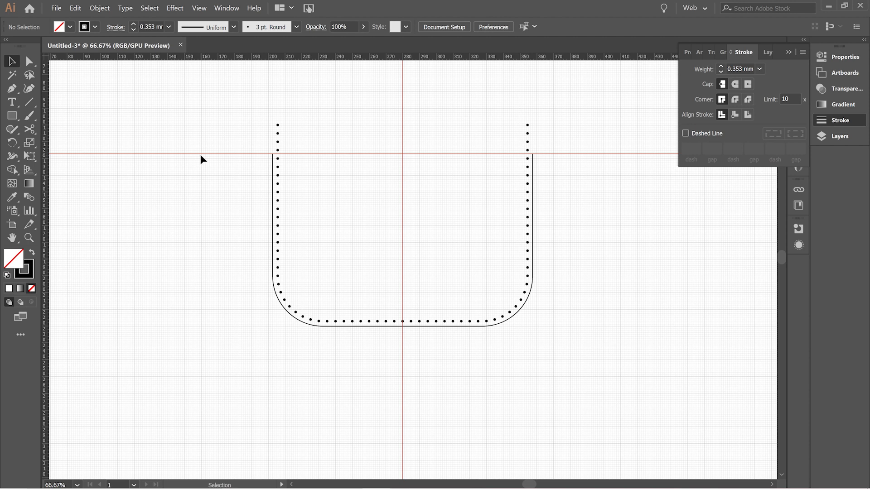
pyautogui.hotkey('ctrl', '+')
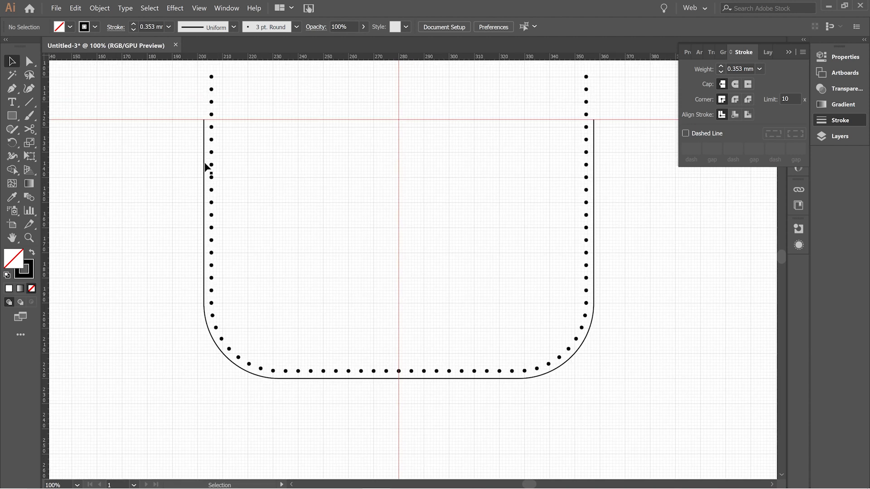
pyautogui.click(205, 167)
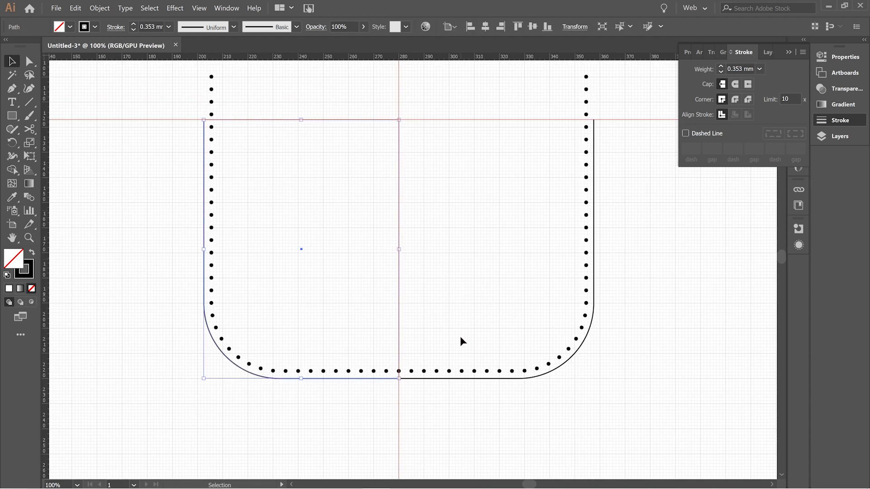
pyautogui.keyDown('shift'); pyautogui.click(425, 380); pyautogui.keyUp('shift')
pyautogui.hotkey('ctrl', 'j')
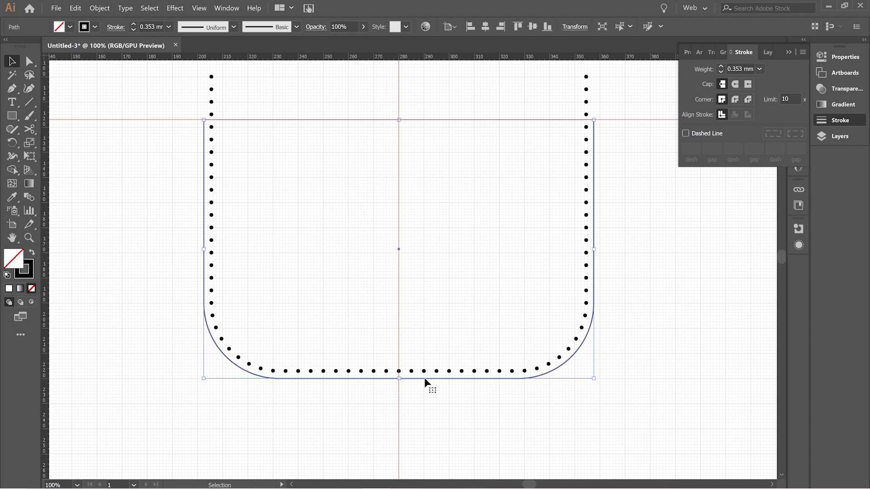
pyautogui.click(425, 347)
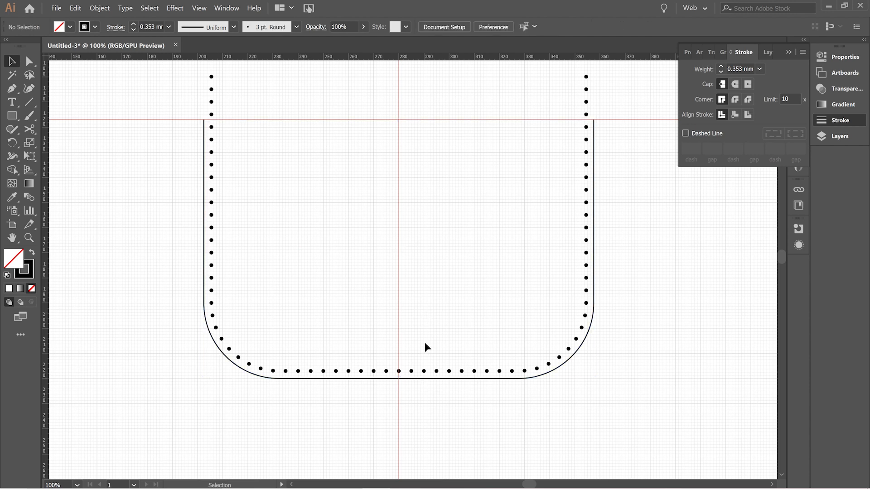
# Close the joined outline with a straight segment along the horizontal guide by joining its open ends, and deselect it.
pyautogui.click(425, 379)
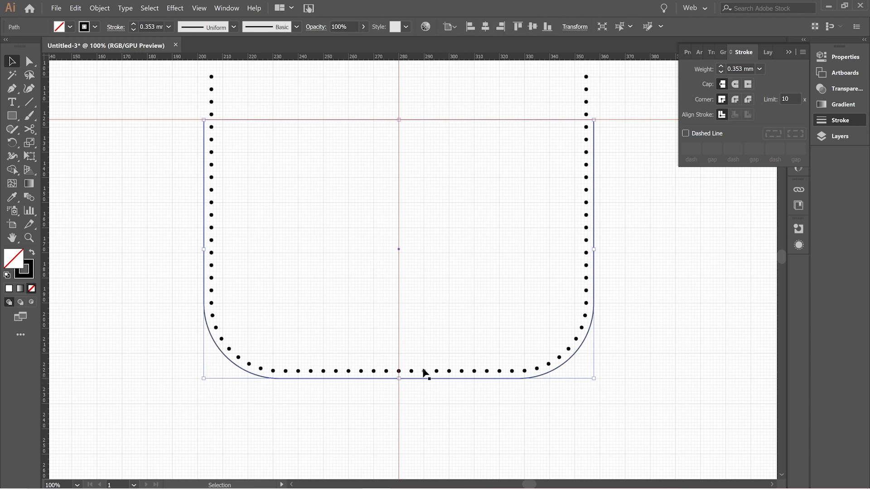
pyautogui.click(225, 144)
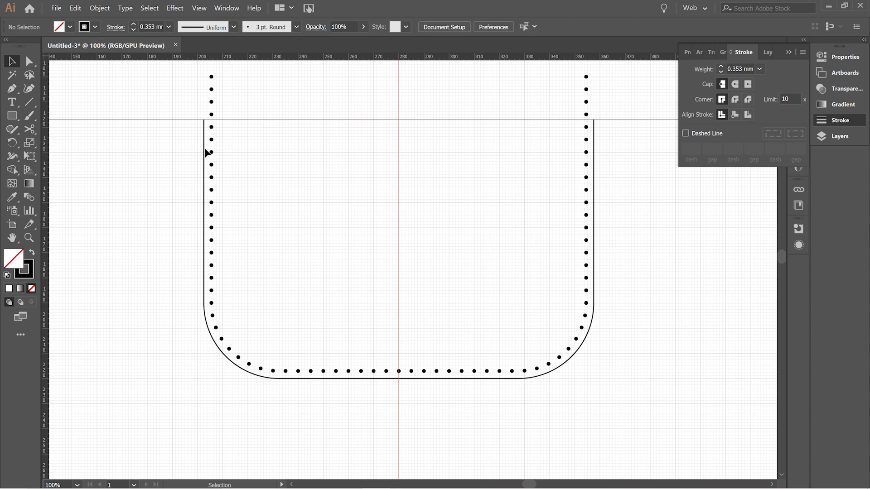
pyautogui.click(204, 152)
pyautogui.press('a')
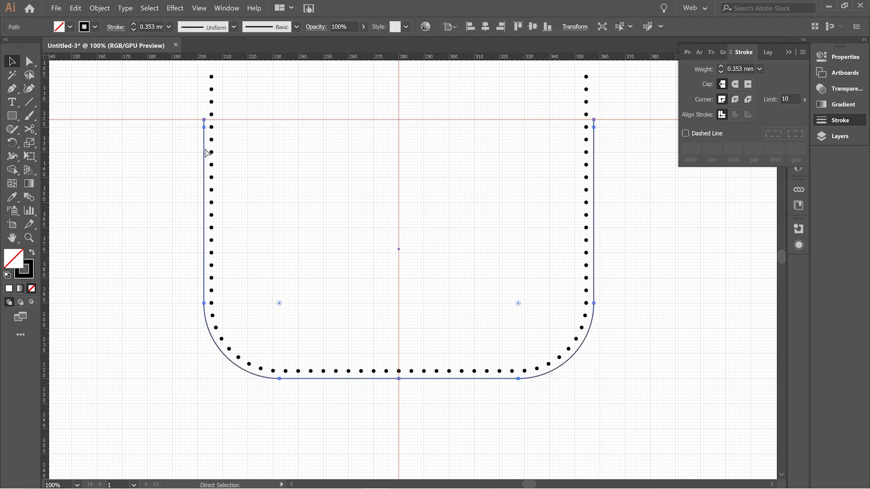
pyautogui.hotkey('ctrl', 'j')
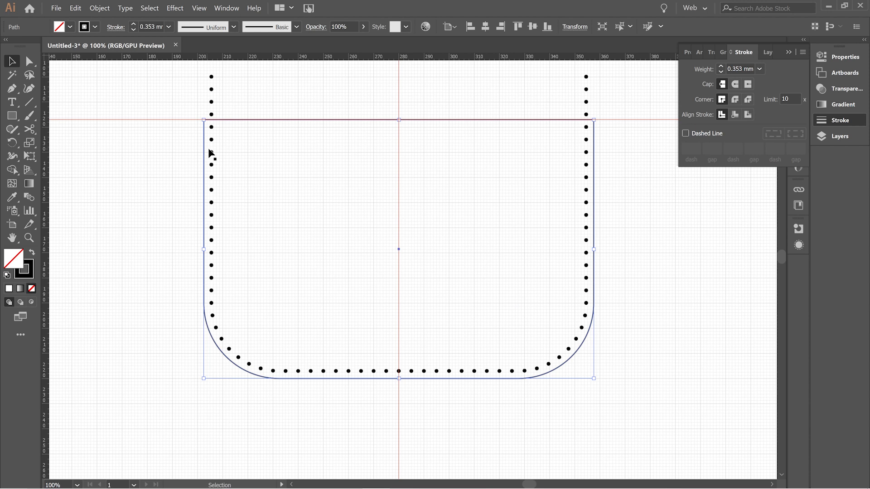
pyautogui.click(278, 146)
# Examine the closed outline and check the left and right halves of the dotted stitch line one after the other.
pyautogui.click(81, 8)
pyautogui.moveTo(91, 8)
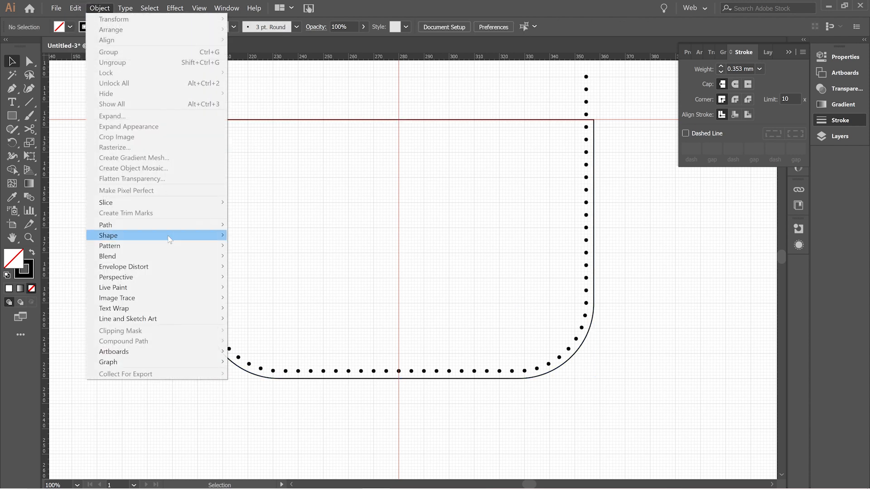
pyautogui.click(432, 168)
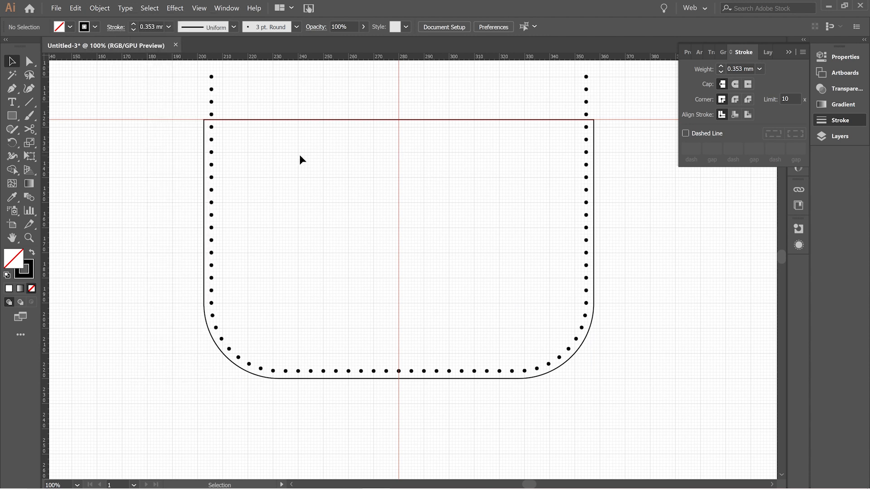
pyautogui.scroll(2, 299, 158)
pyautogui.scroll(-1, 285, 160)
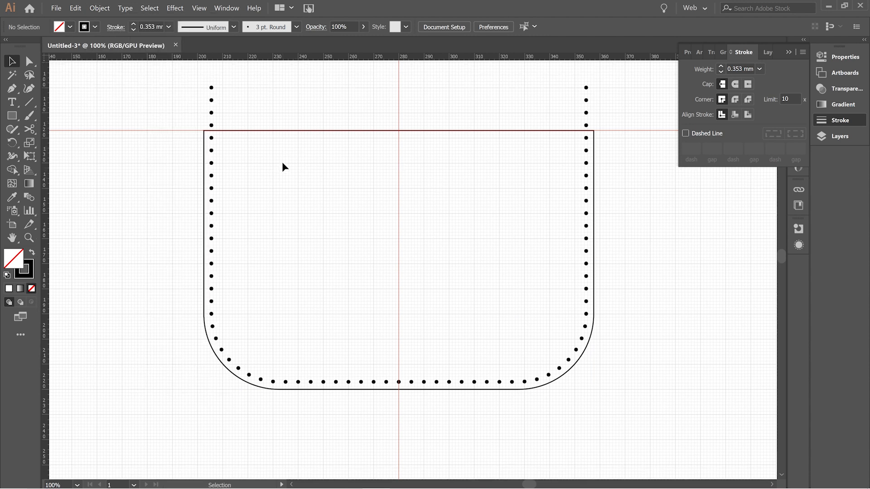
pyautogui.hotkey('ctrl', '-')
pyautogui.hotkey('ctrl', '-')
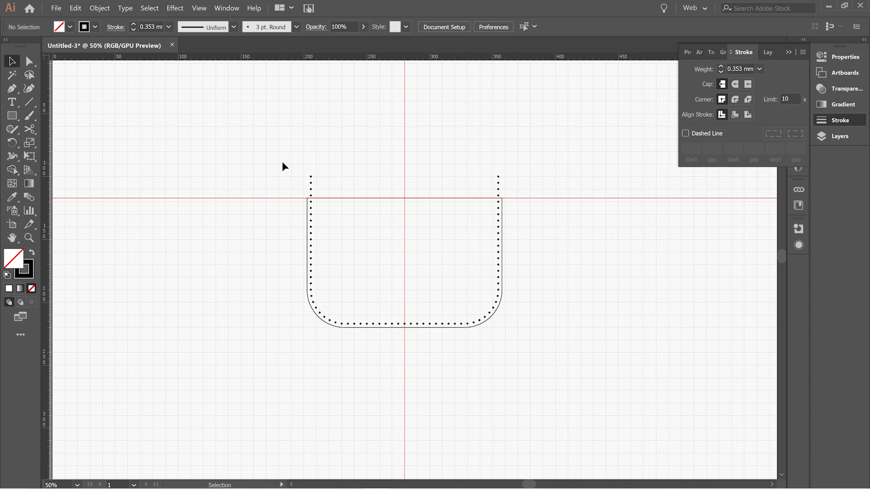
pyautogui.moveTo(283, 162); pyautogui.dragTo(554, 340)
pyautogui.hotkey('ctrl', '+')
pyautogui.hotkey('ctrl', '+')
pyautogui.hotkey('ctrl', '+')
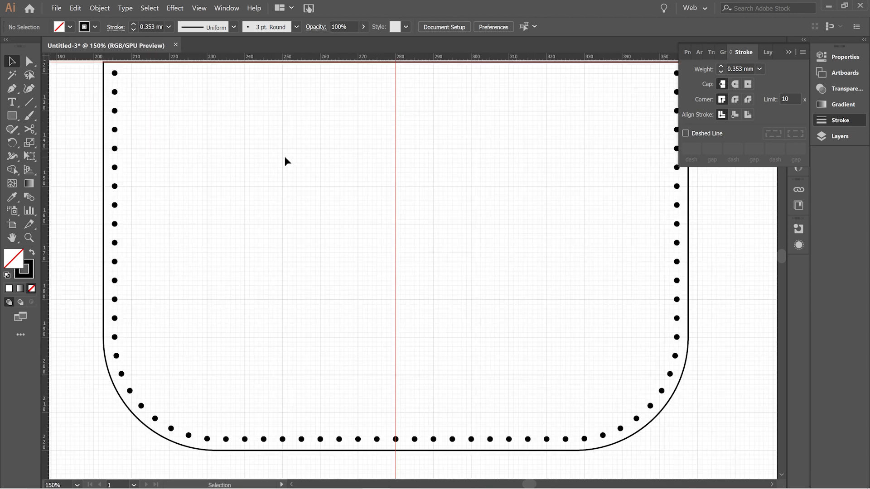
pyautogui.scroll(1, 232, 142)
pyautogui.scroll(-2, 232, 141)
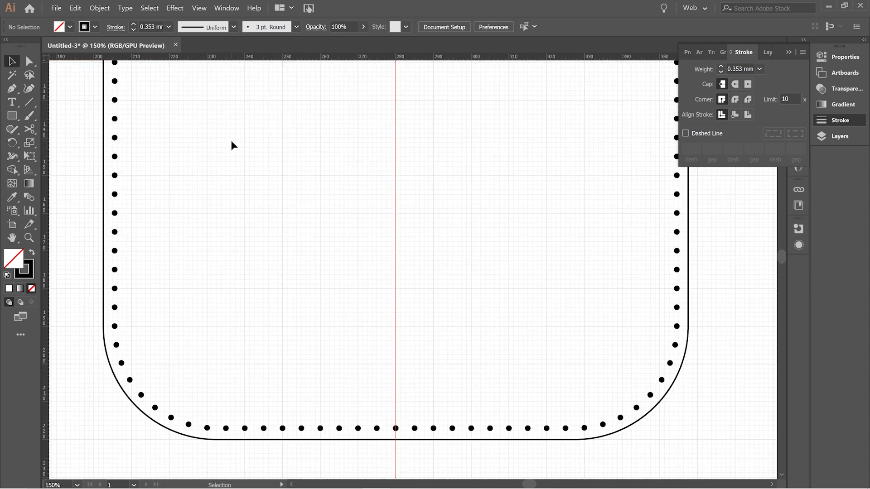
pyautogui.scroll(2, 231, 141)
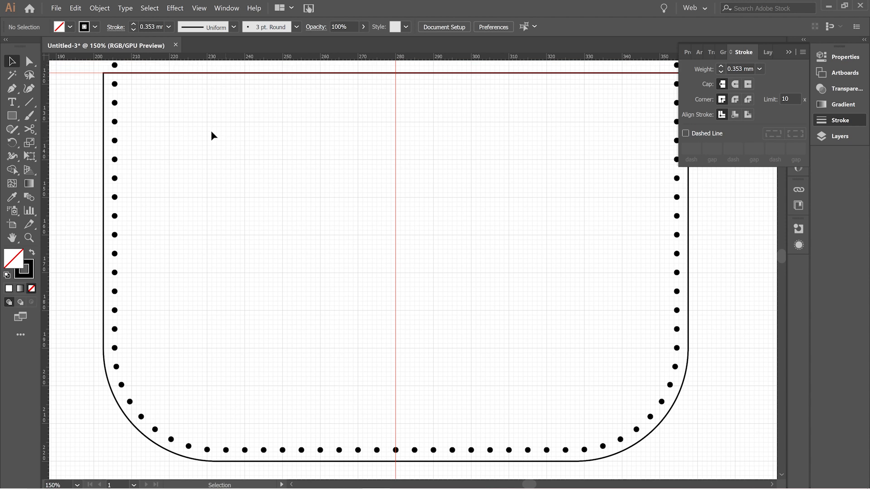
pyautogui.click(114, 124)
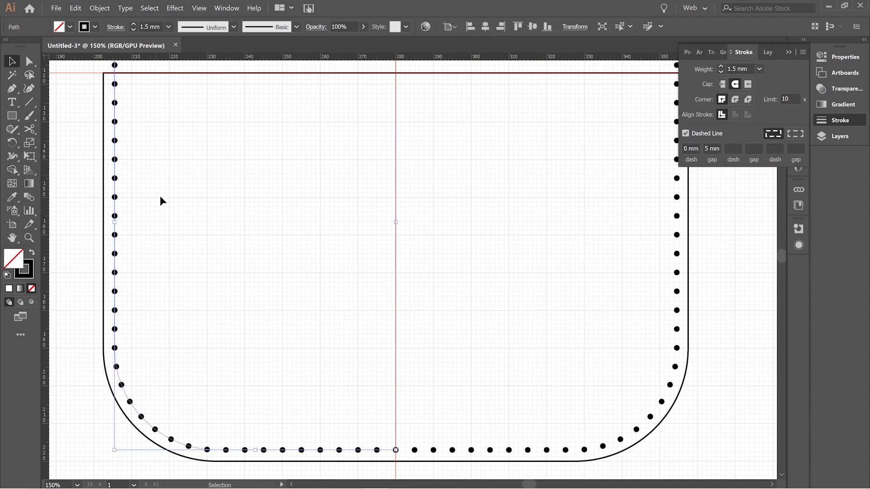
pyautogui.click(677, 274)
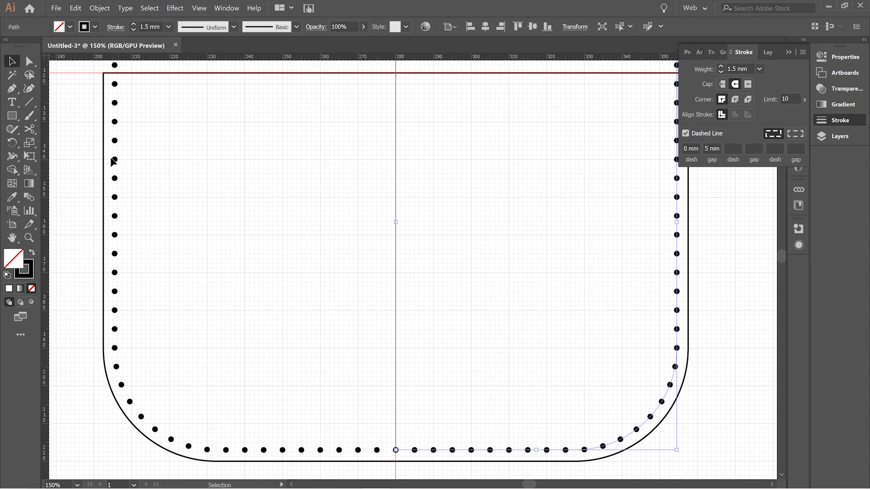
pyautogui.click(176, 156)
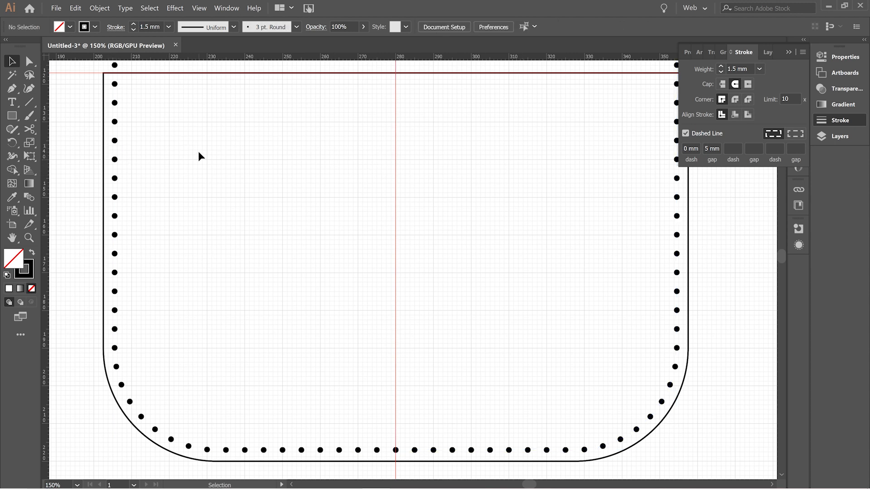
pyautogui.click(114, 178)
pyautogui.click(214, 190)
pyautogui.hotkey('ctrl', '-')
pyautogui.hotkey('ctrl', '-')
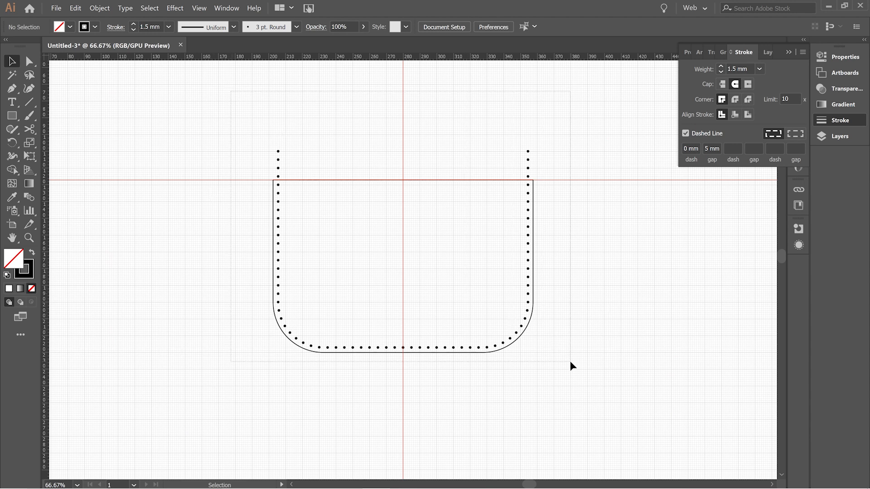
pyautogui.hotkey('ctrl', 'a')
pyautogui.click(257, 136)
pyautogui.moveTo(291, 159); pyautogui.dragTo(293, 159)
pyautogui.press('Delete')
pyautogui.hotkey('ctrl', 'z')
pyautogui.click(257, 154)
# Copy the closed outline together with both halves of the dotted stitch line and paste the copy.
pyautogui.moveTo(243, 127); pyautogui.dragTo(547, 374)
pyautogui.press('a')
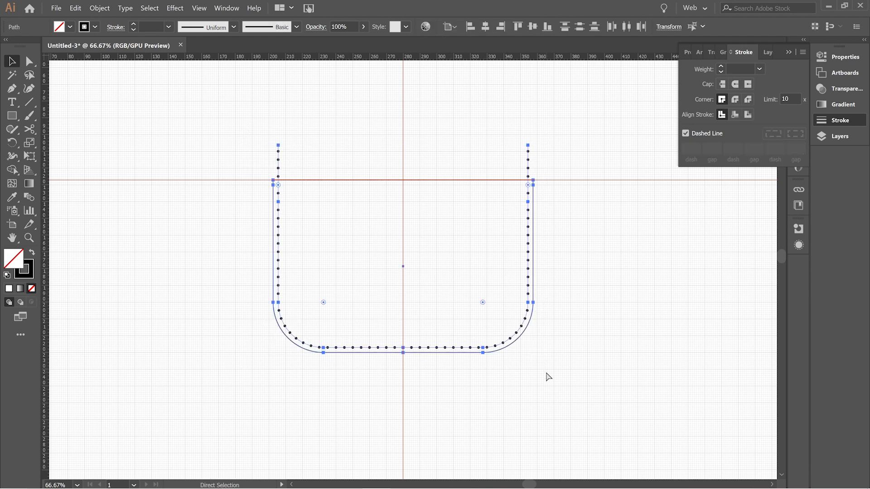
pyautogui.hotkey('ctrl', 'c')
pyautogui.hotkey('ctrl', 'v')
# Move the pasted copy below the original pattern, centered on the vertical guide, and deselect it.
pyautogui.press('v')
pyautogui.press('Down')
pyautogui.press('Down')
pyautogui.press('Down')
pyautogui.press('Down')
pyautogui.press('Down')
pyautogui.press('Down')
pyautogui.press('Down')
pyautogui.press('Down')
pyautogui.press('Down')
pyautogui.press('Down')
pyautogui.press('Down')
pyautogui.press('Down')
pyautogui.press('Down')
pyautogui.press('Down')
pyautogui.press('Down')
pyautogui.press('Down')
pyautogui.press('Down')
pyautogui.press('Down')
pyautogui.press('Down')
pyautogui.press('Down')
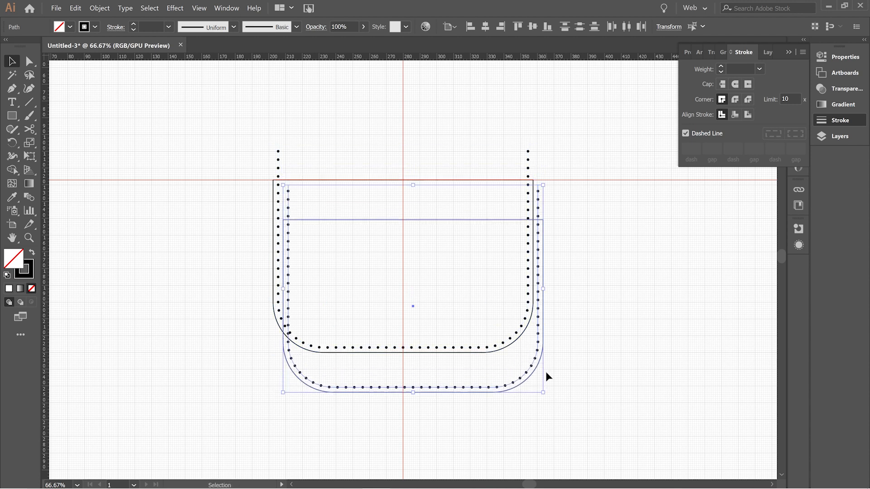
pyautogui.press('Down')
pyautogui.press('Down')
pyautogui.press('Down')
pyautogui.press('Down')
pyautogui.press('Down')
pyautogui.press('Down')
pyautogui.hotkey('ctrl', '1')
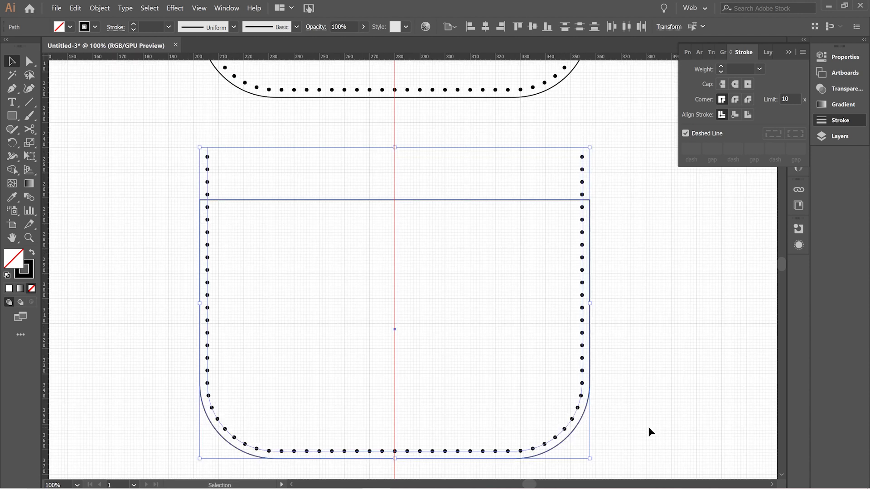
pyautogui.click(643, 315)
# Select both halves of the dotted stitch line on the lower copy, leaving its outline out.
pyautogui.scroll(7, 638, 315)
pyautogui.scroll(-4, 629, 290)
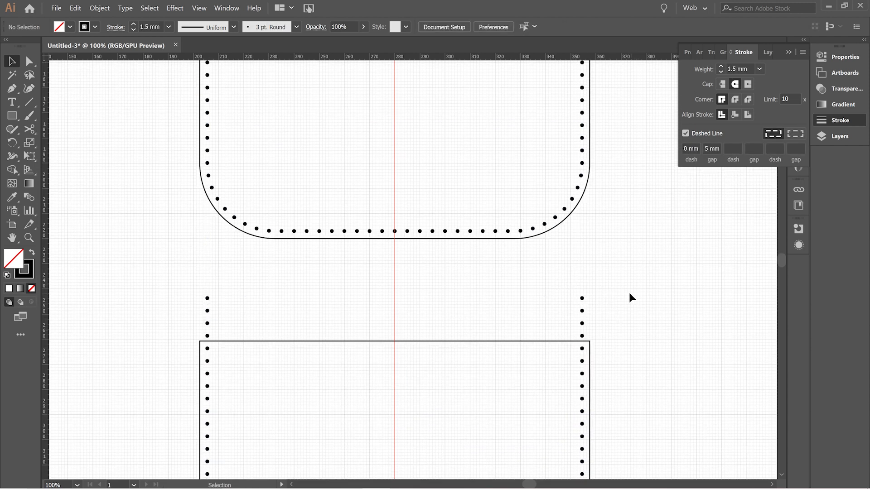
pyautogui.scroll(2, 621, 286)
pyautogui.scroll(-7, 621, 286)
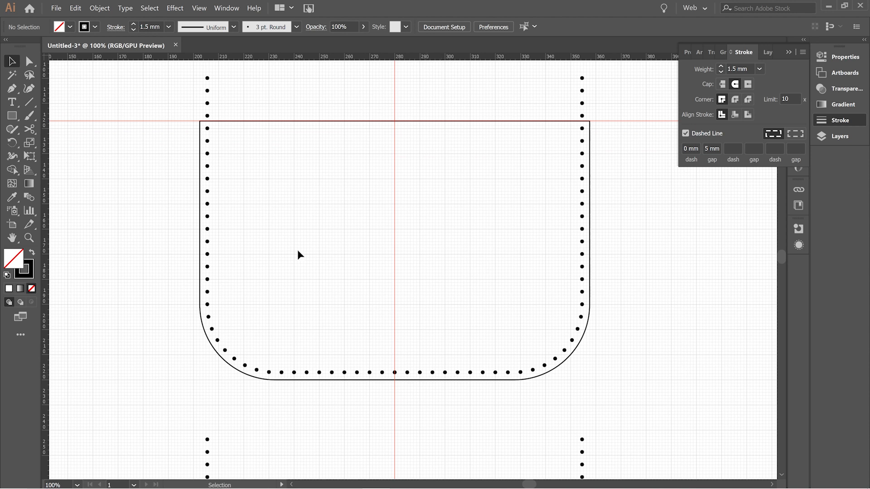
pyautogui.scroll(-4, 547, 317)
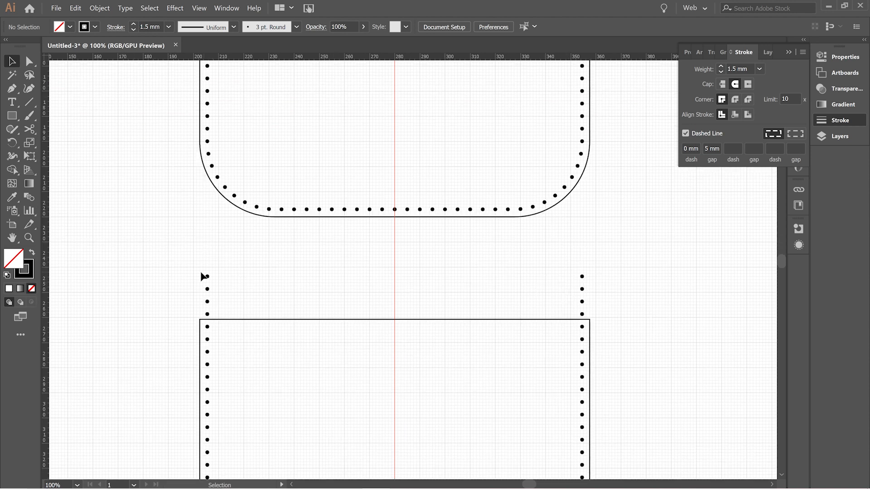
pyautogui.scroll(-4, 173, 275)
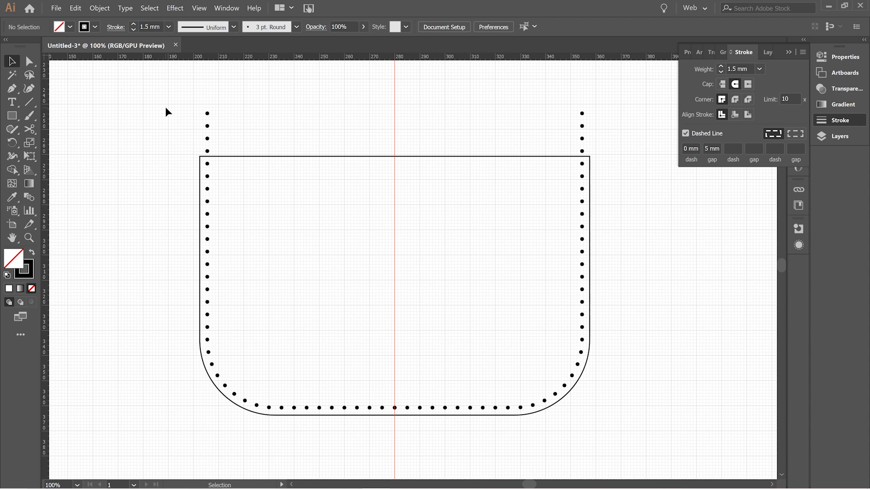
pyautogui.moveTo(218, 132); pyautogui.dragTo(218, 132)
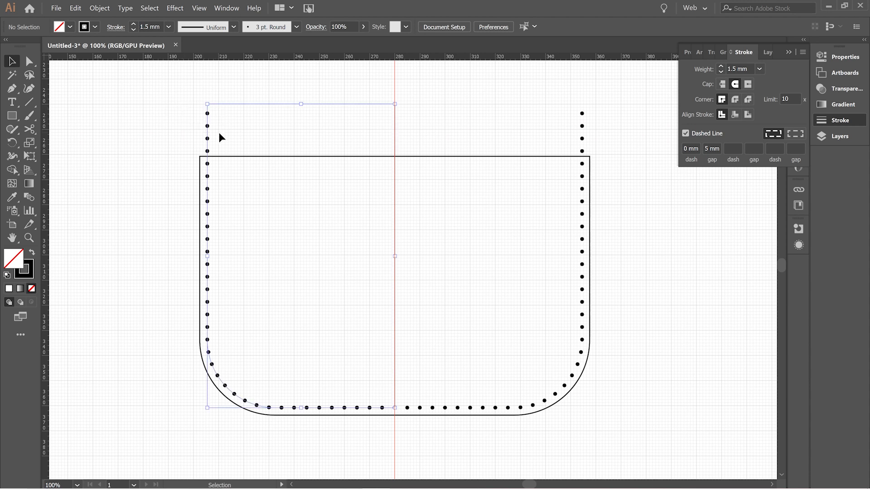
pyautogui.keyDown('shift'); pyautogui.click(576, 131); pyautogui.keyUp('shift')
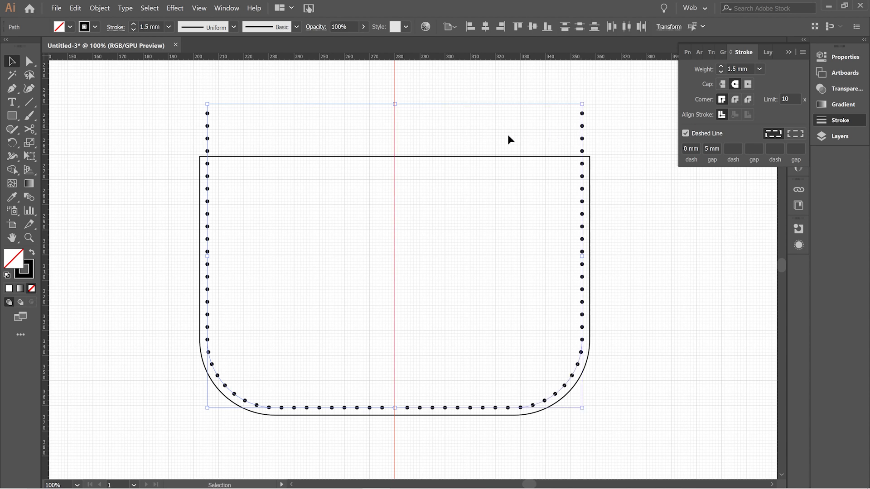
pyautogui.click(100, 8)
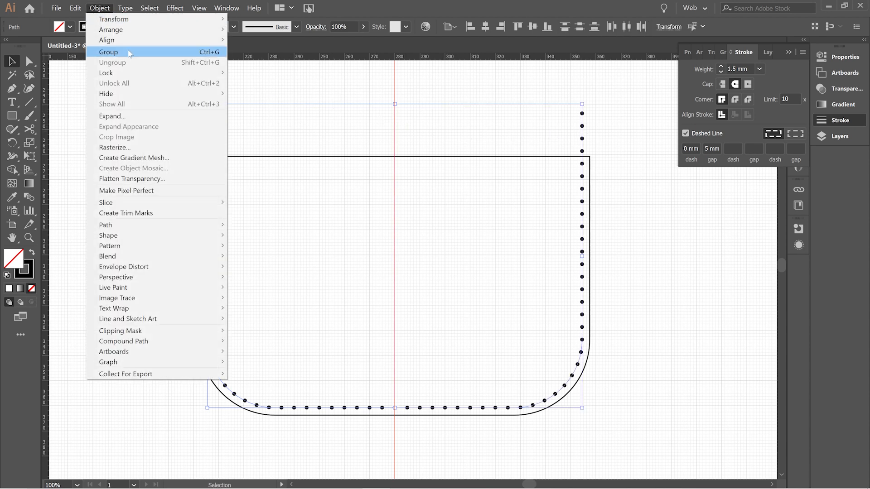
pyautogui.click(152, 117)
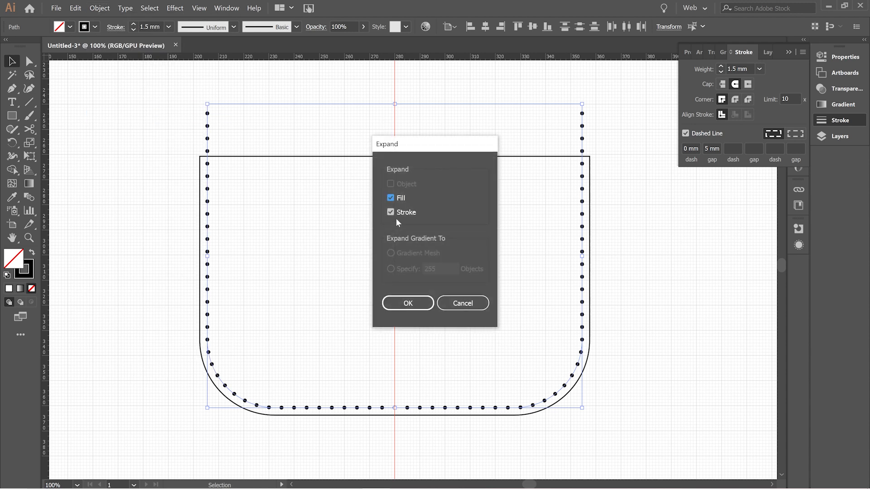
pyautogui.click(413, 301)
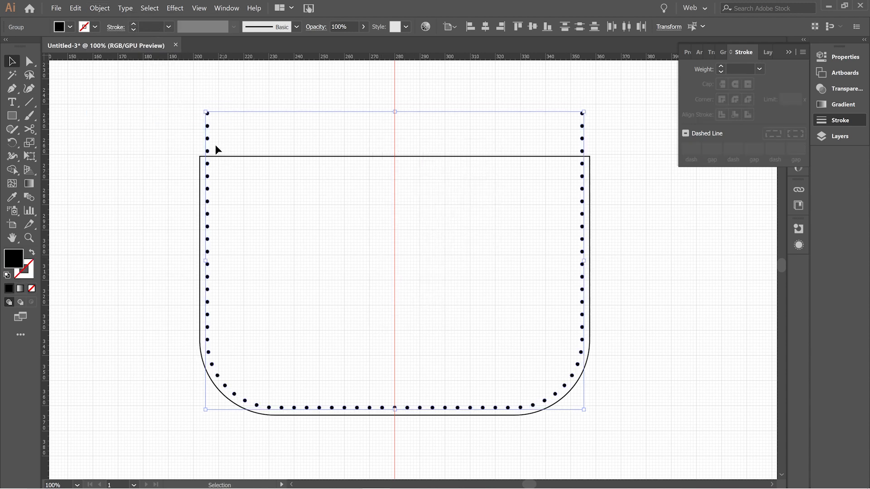
pyautogui.press('a')
pyautogui.hotkey('ctrl', 'z')
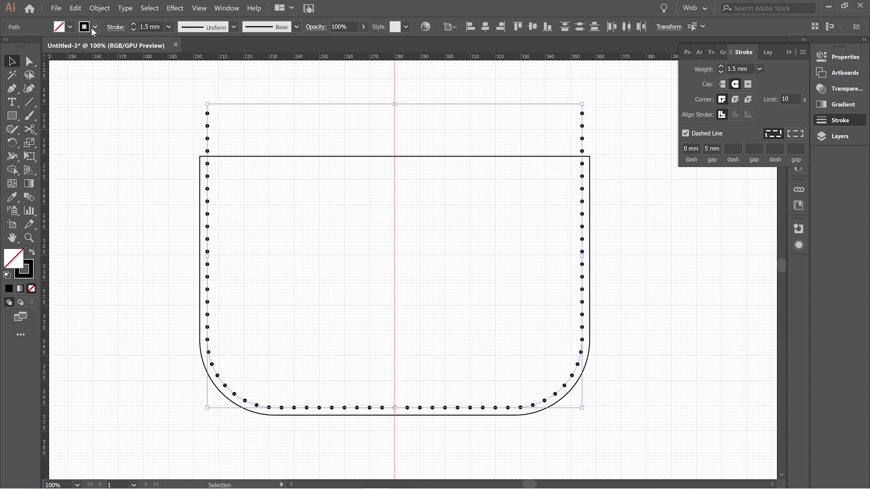
# Expand the fill and stroke of both selected stitch line halves into separate dot shapes.
pyautogui.click(94, 9)
pyautogui.click(137, 118)
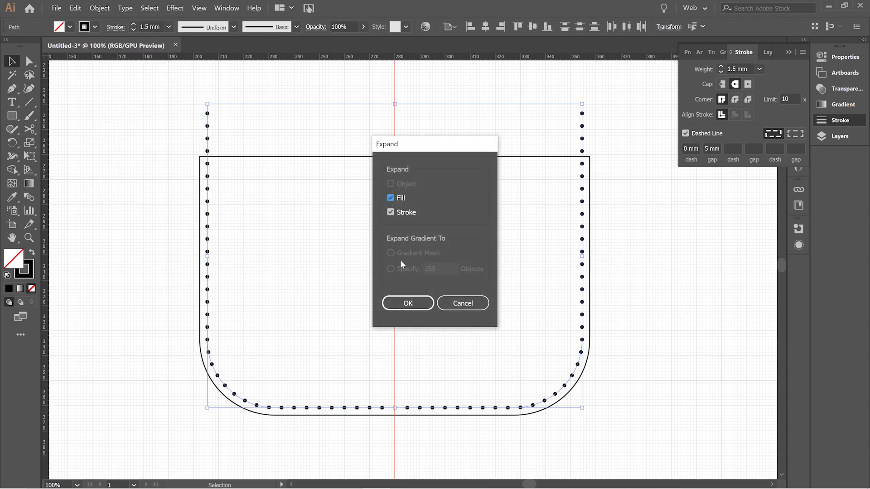
pyautogui.click(420, 305)
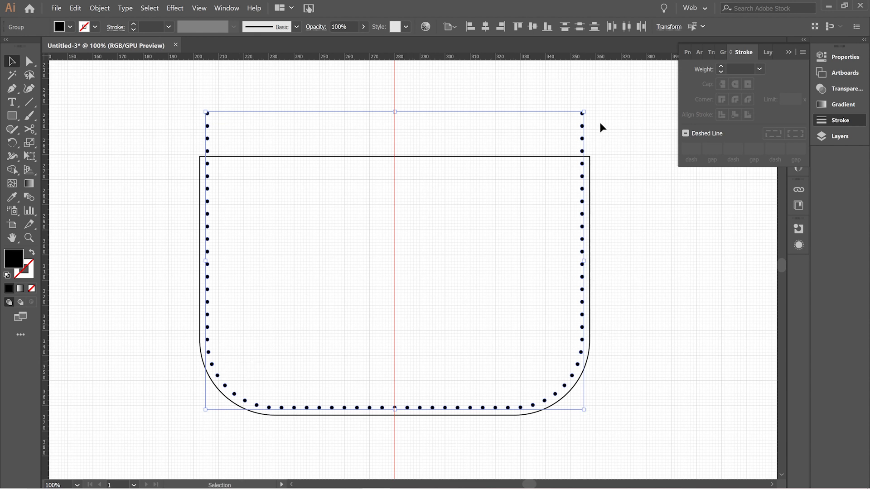
# Ungroup the expanded stitch dots and release their compound paths, and check that single dots can be selected.
pyautogui.click(97, 9)
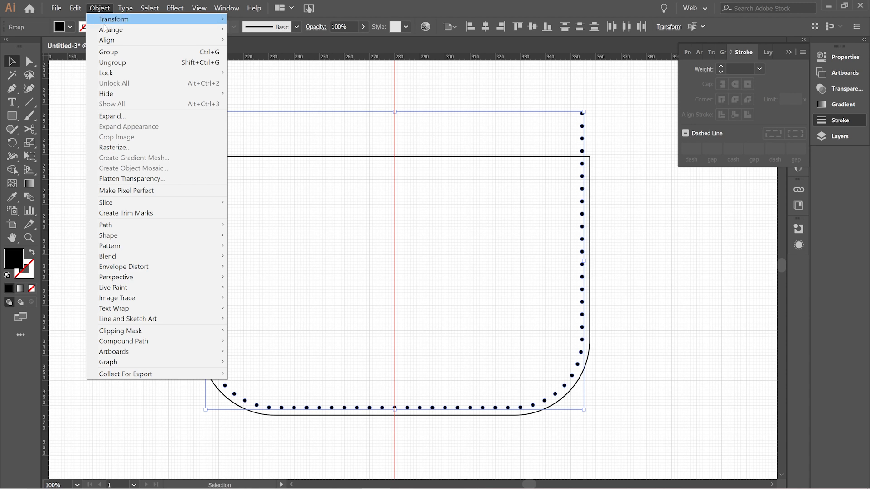
pyautogui.click(118, 62)
pyautogui.click(99, 7)
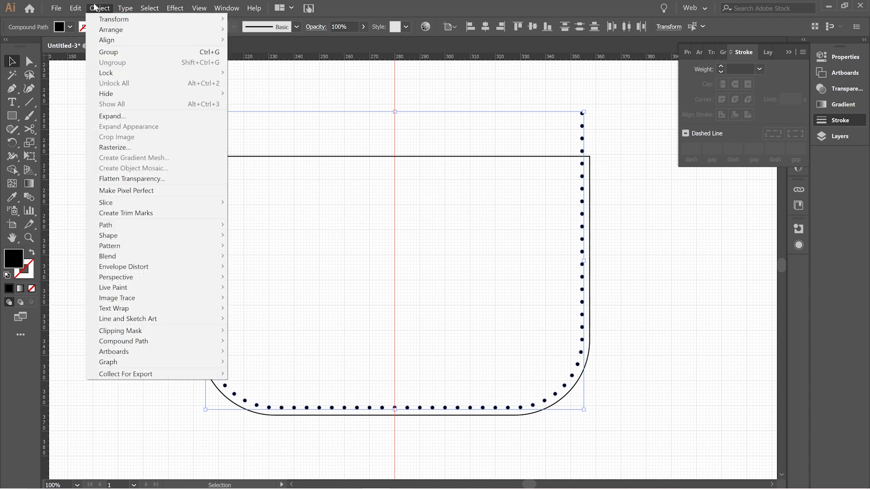
pyautogui.moveTo(176, 343)
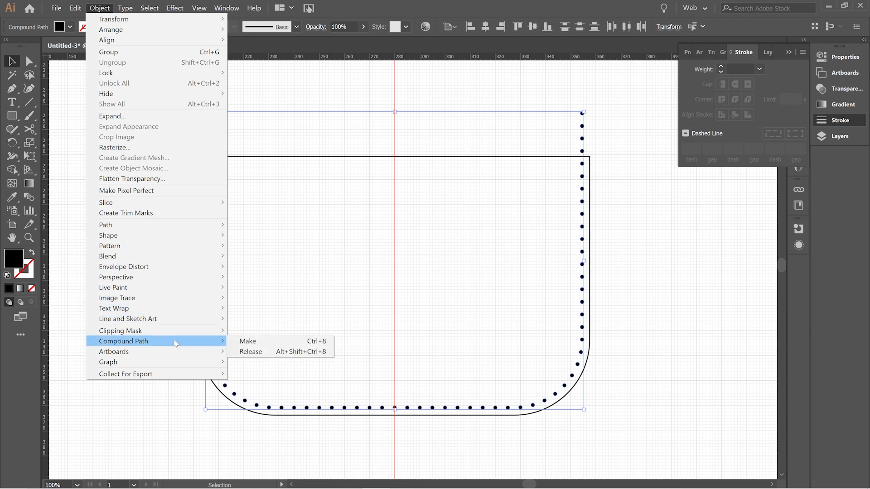
pyautogui.click(253, 352)
pyautogui.click(97, 10)
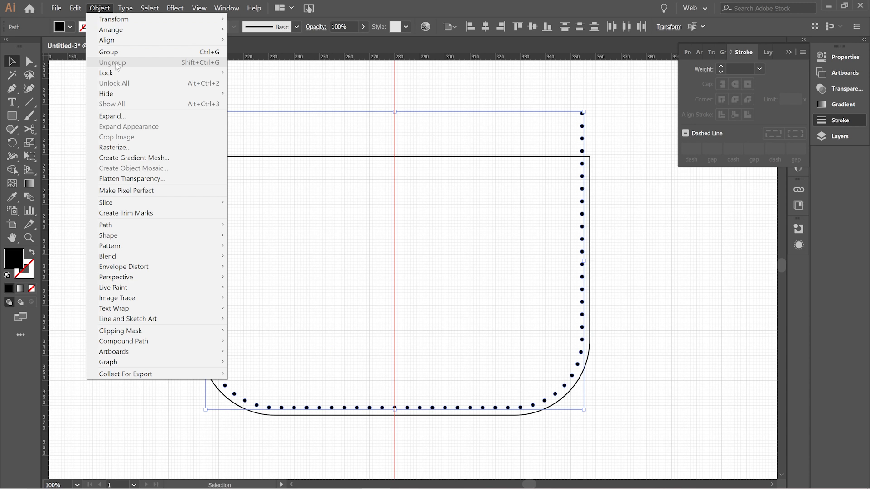
pyautogui.click(332, 84)
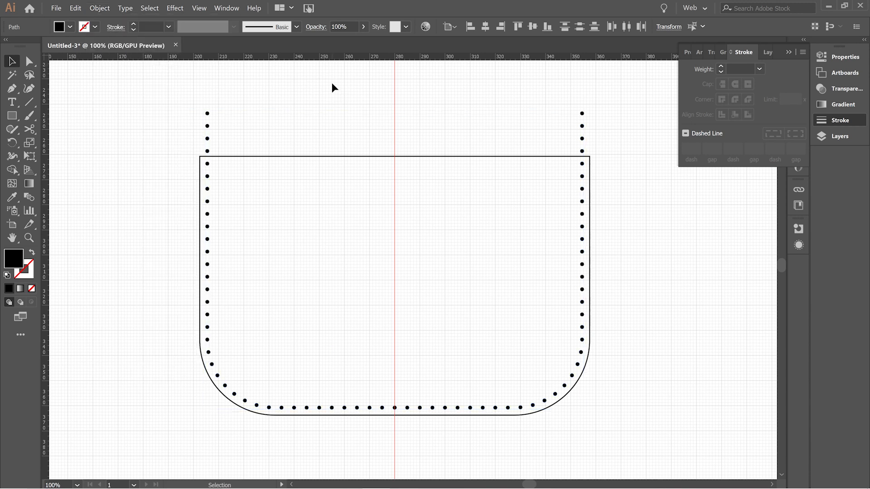
pyautogui.click(207, 113)
pyautogui.click(207, 126)
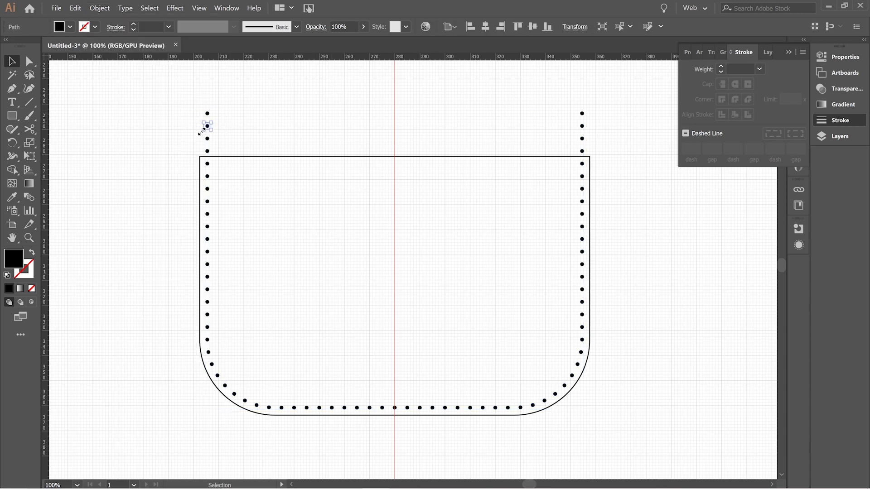
pyautogui.click(198, 147)
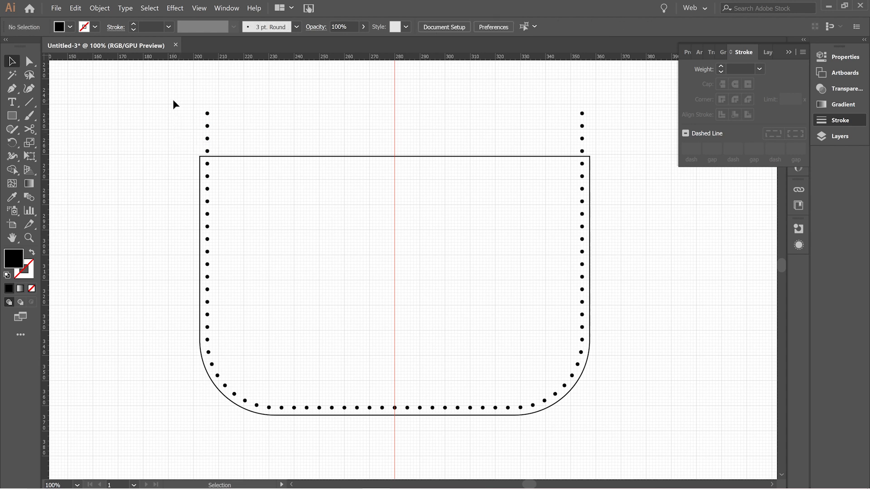
# Delete the stitch dots that stick out above the lower piece's straight top edge on both sides.
pyautogui.moveTo(194, 106); pyautogui.dragTo(613, 153)
pyautogui.press('Delete')
pyautogui.scroll(-3, 470, 261)
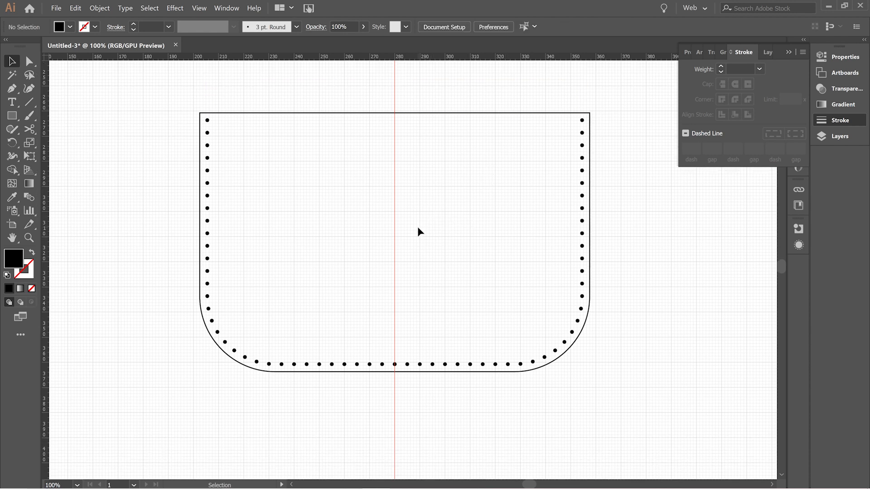
# Examine the stitch dots along the lower piece's bottom edge, especially the one on the vertical guide, and its overall outline.
pyautogui.hotkey('ctrl', '+')
pyautogui.hotkey('ctrl', '+')
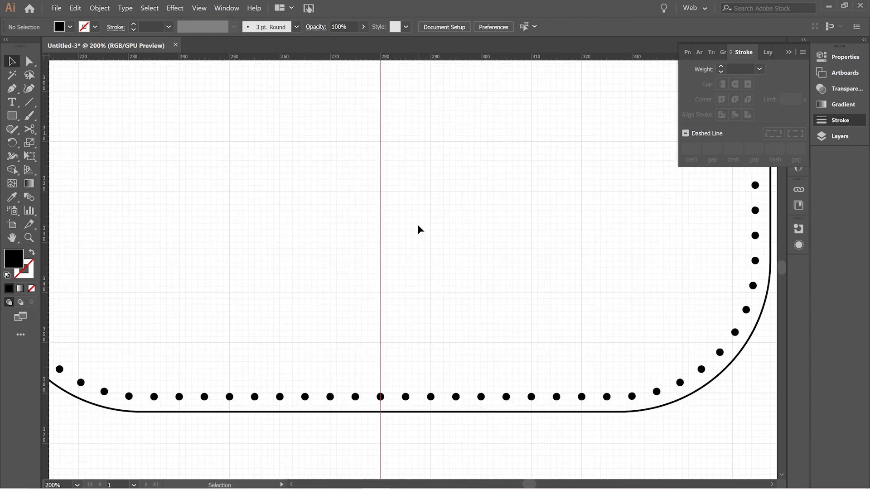
pyautogui.scroll(-5, 408, 217)
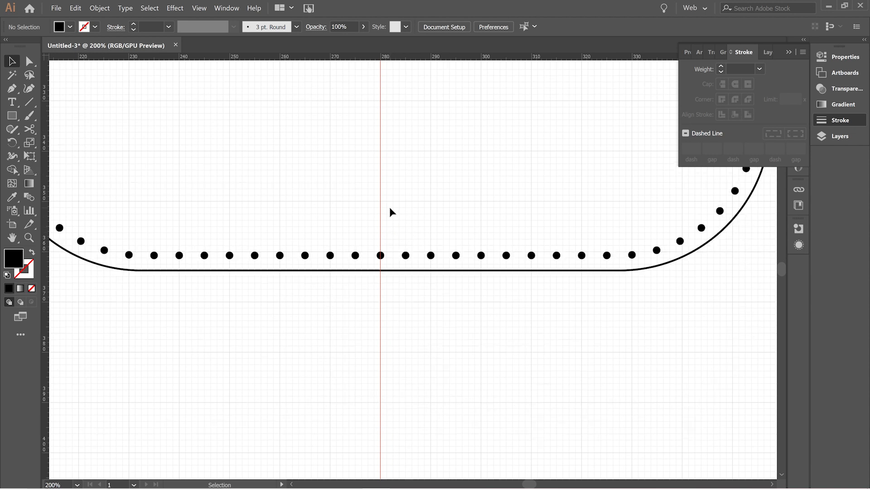
pyautogui.click(382, 258)
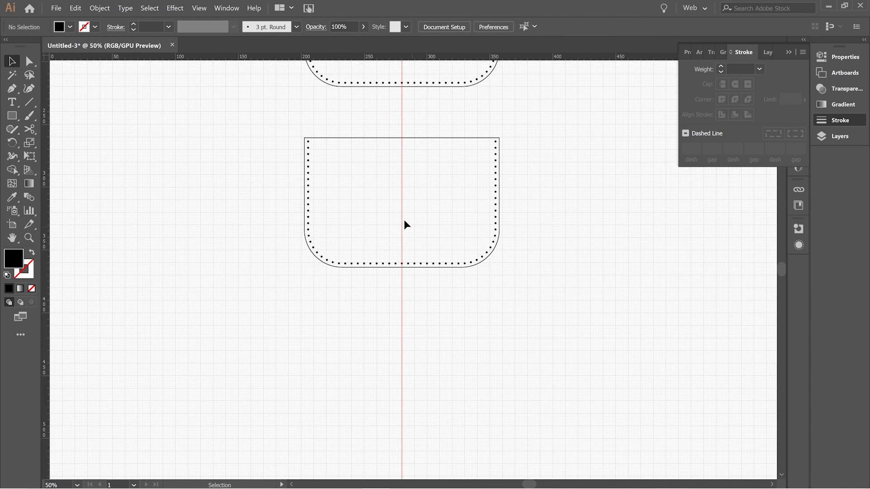
pyautogui.scroll(2, 349, 192)
pyautogui.moveTo(287, 157); pyautogui.dragTo(566, 315)
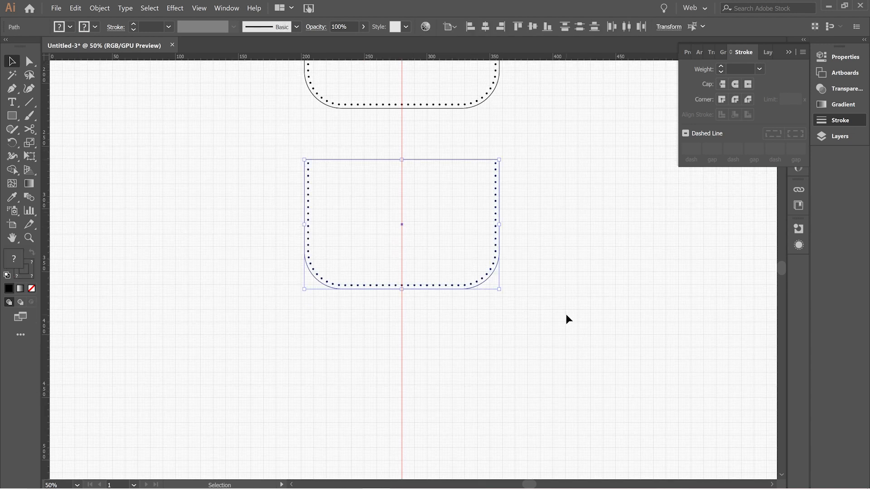
pyautogui.hotkey('ctrl', '+')
pyautogui.hotkey('ctrl', '+')
pyautogui.hotkey('ctrl', '+')
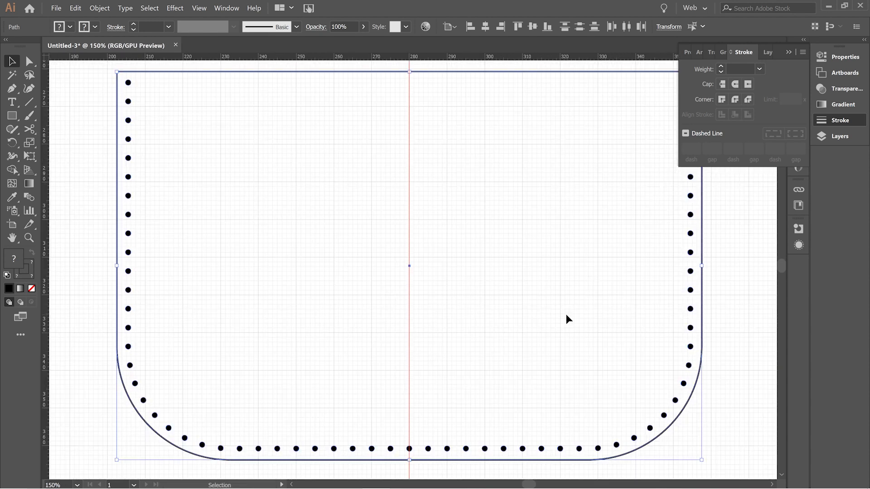
pyautogui.scroll(-2, 566, 315)
pyautogui.click(525, 268)
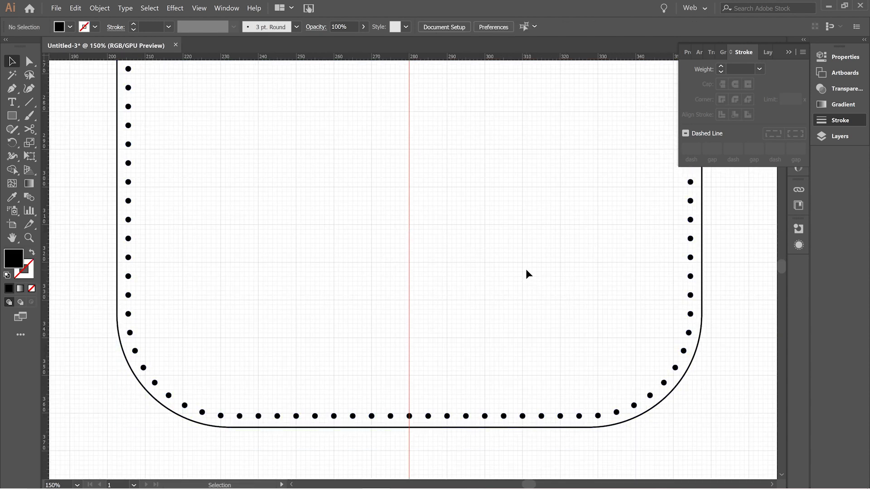
pyautogui.hotkey('ctrl', '-')
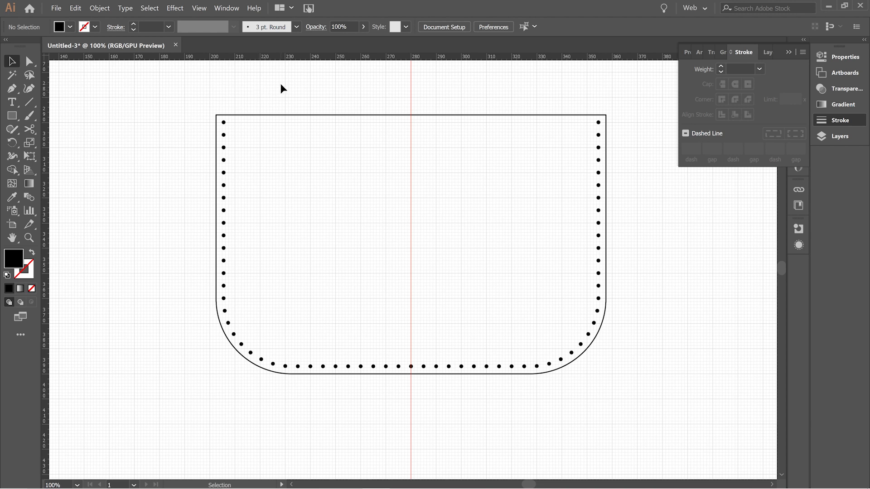
# Lock the lower piece's closed outline so that only its stitch dots remain selectable.
pyautogui.click(300, 125)
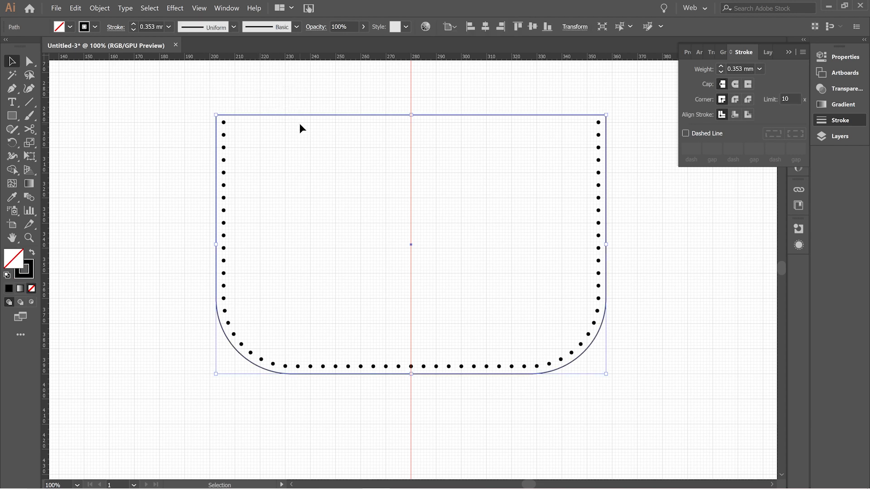
pyautogui.click(104, 10)
pyautogui.moveTo(128, 74)
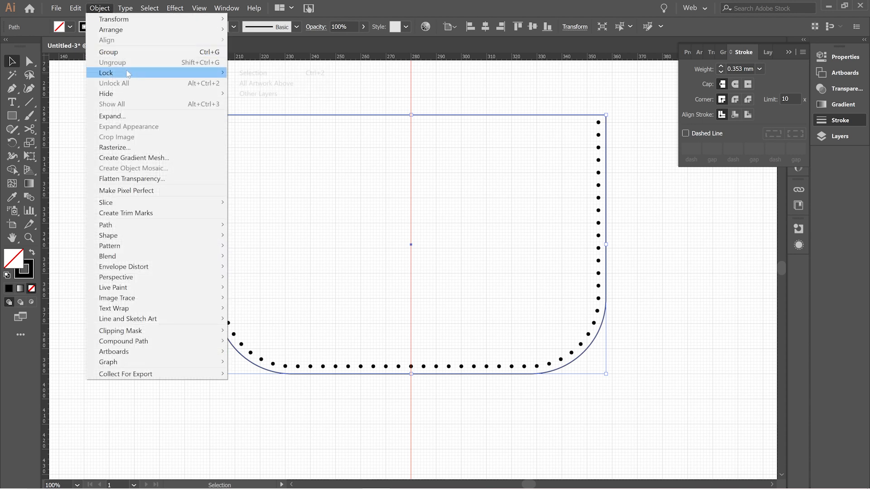
pyautogui.click(237, 74)
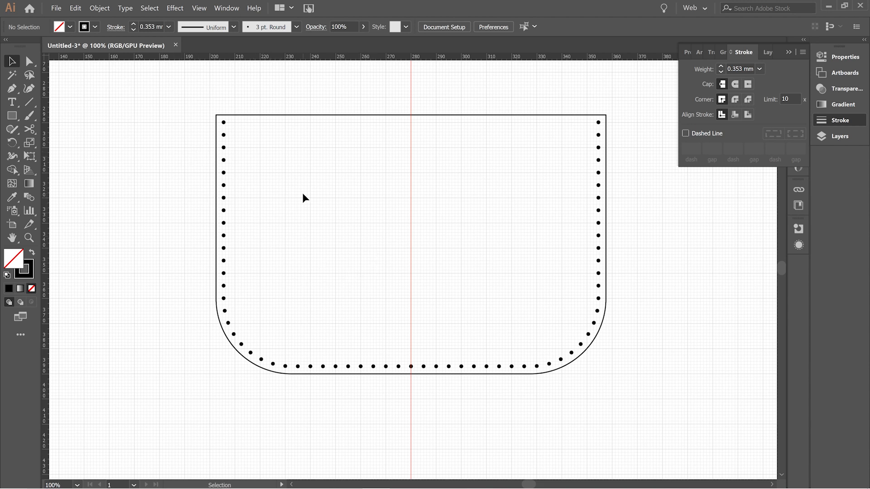
# Select all stitch dots on the lower piece and display the document info for objects to read how many paths are selected.
pyautogui.scroll(-1, 313, 199)
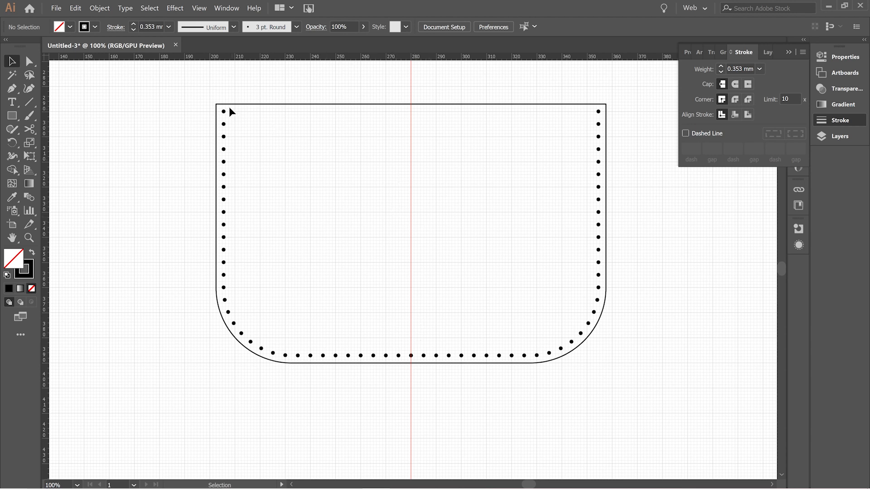
pyautogui.moveTo(191, 94); pyautogui.dragTo(644, 392)
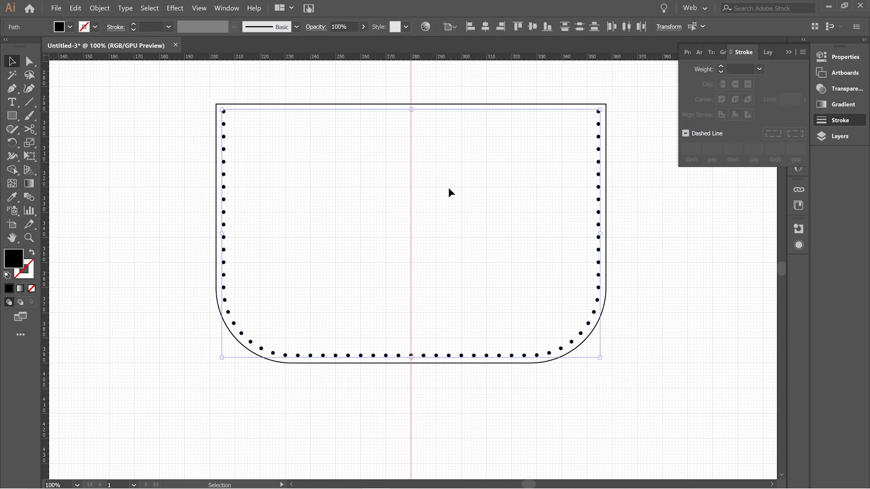
pyautogui.click(228, 9)
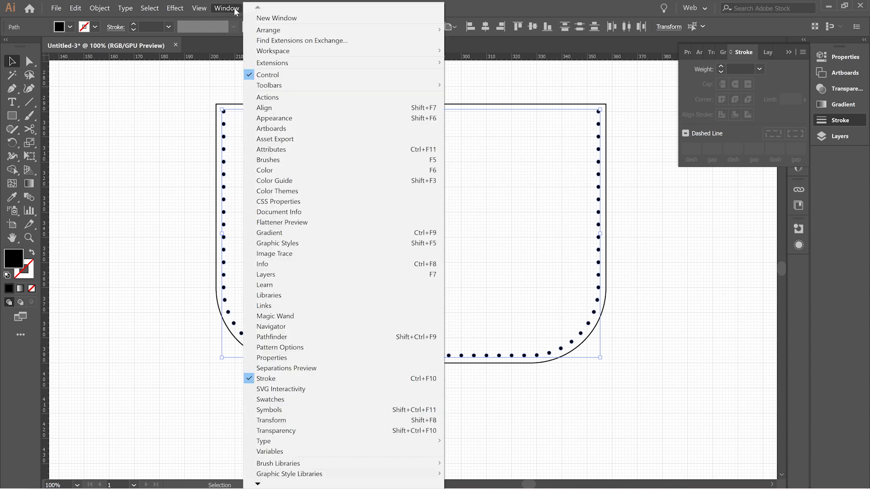
pyautogui.click(300, 212)
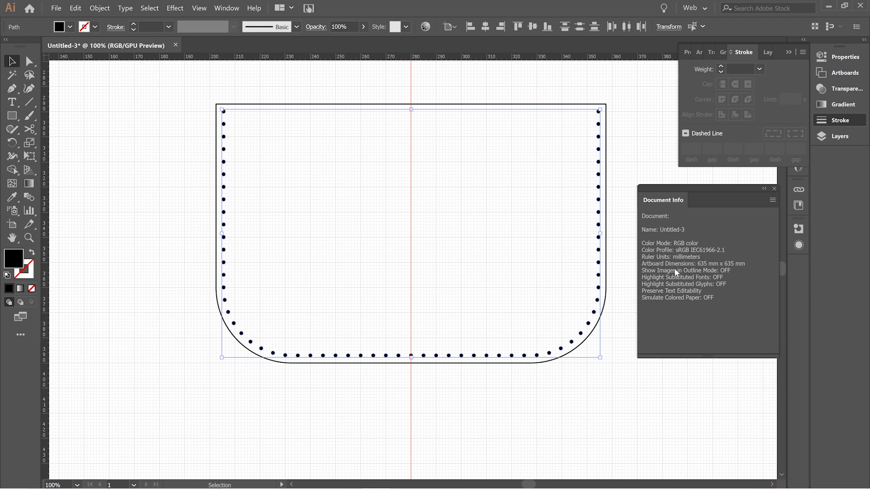
pyautogui.click(772, 200)
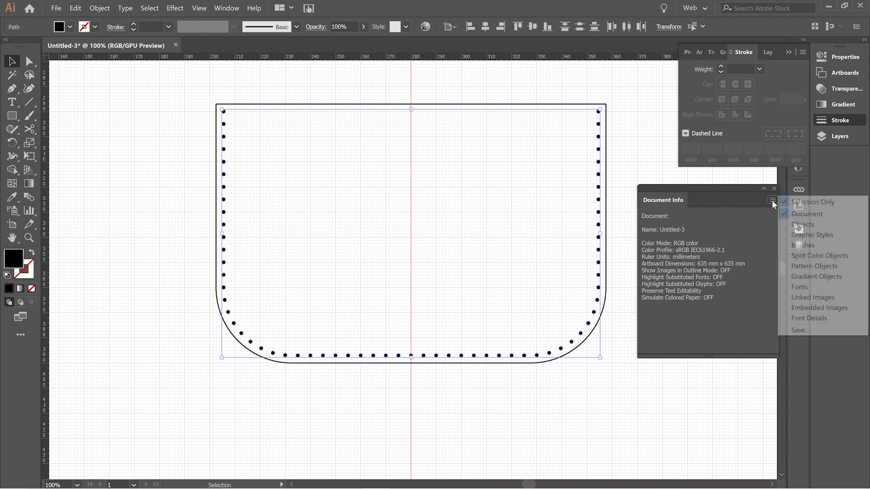
pyautogui.click(801, 225)
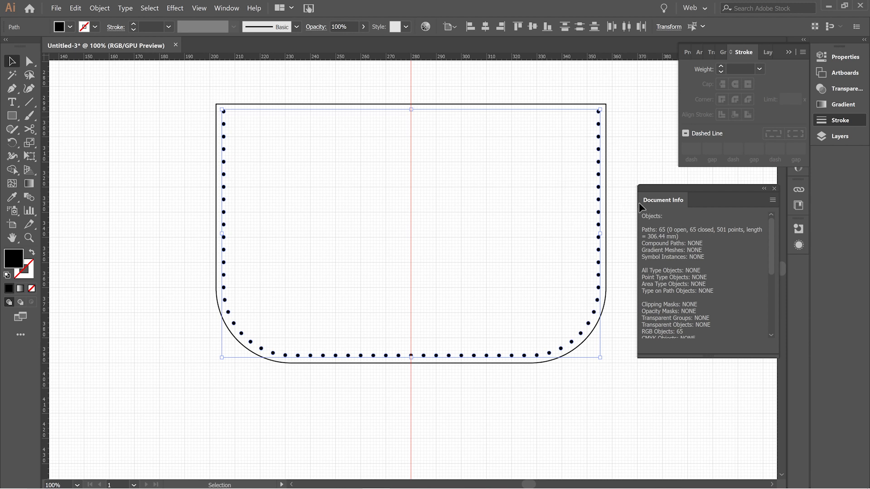
# Add the text label "65 Holes" inside the upper half of the stitched piece and collapse the document info.
pyautogui.click(177, 120)
pyautogui.click(12, 102)
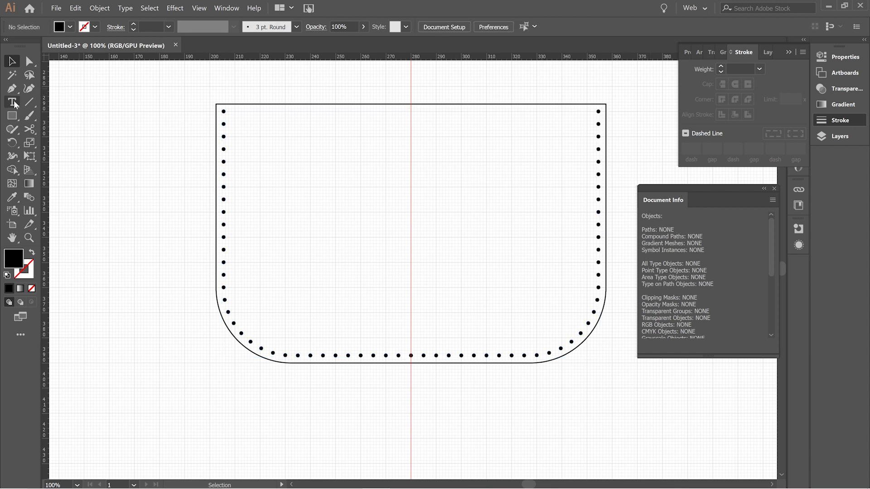
pyautogui.click(358, 186)
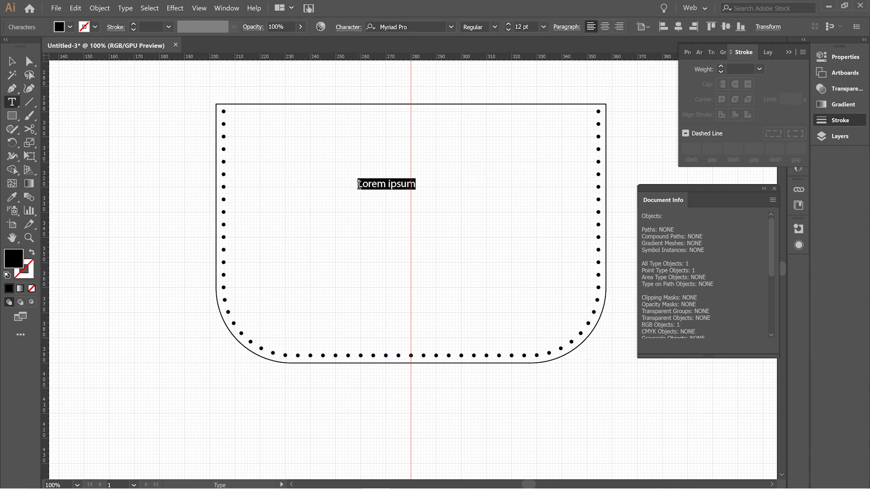
pyautogui.write('65 Holes')
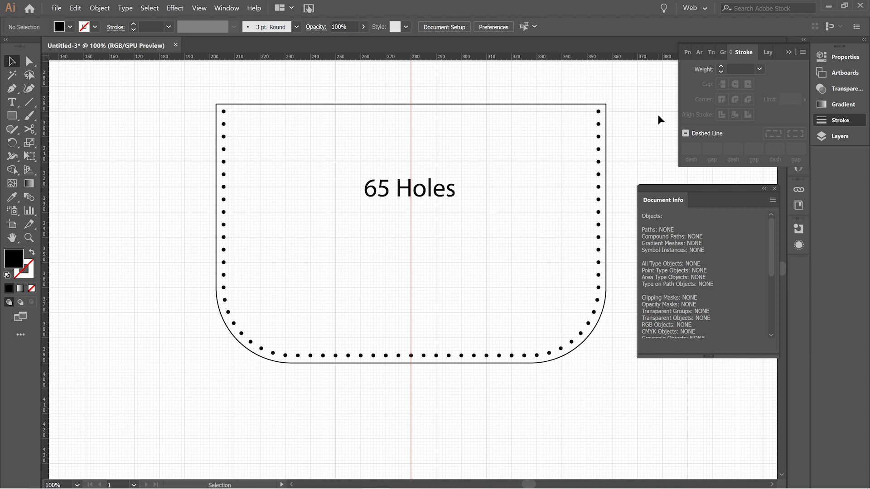
pyautogui.click(764, 189)
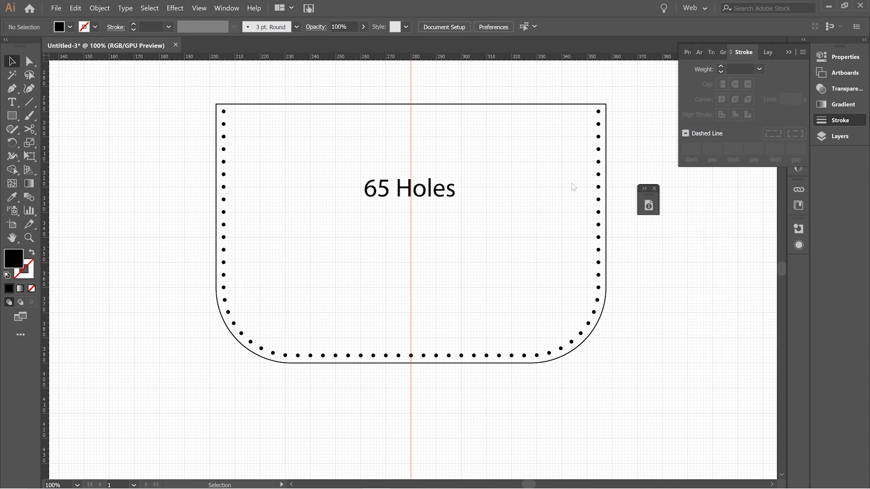
# Draw a straight horizontal line about 420 mm long below the stitched piece with the Pen tool.
pyautogui.scroll(-5, 479, 179)
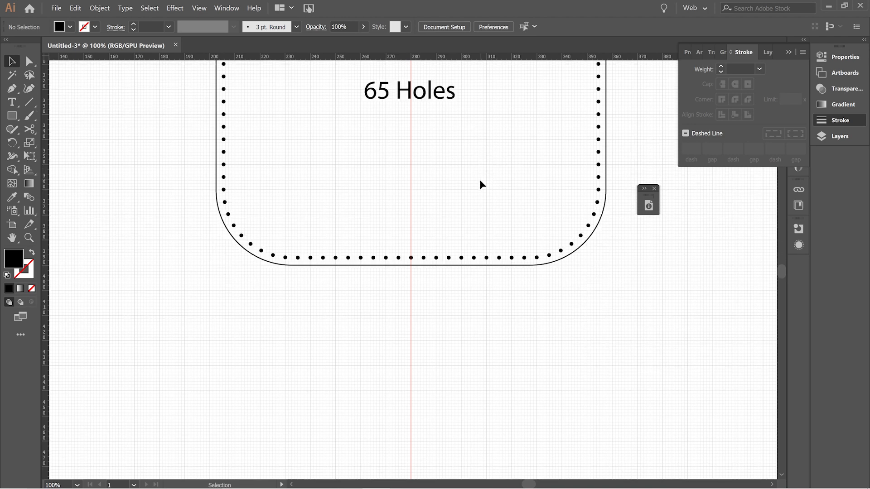
pyautogui.hotkey('ctrl', '-')
pyautogui.hotkey('ctrl', '-')
pyautogui.hotkey('ctrl', '-')
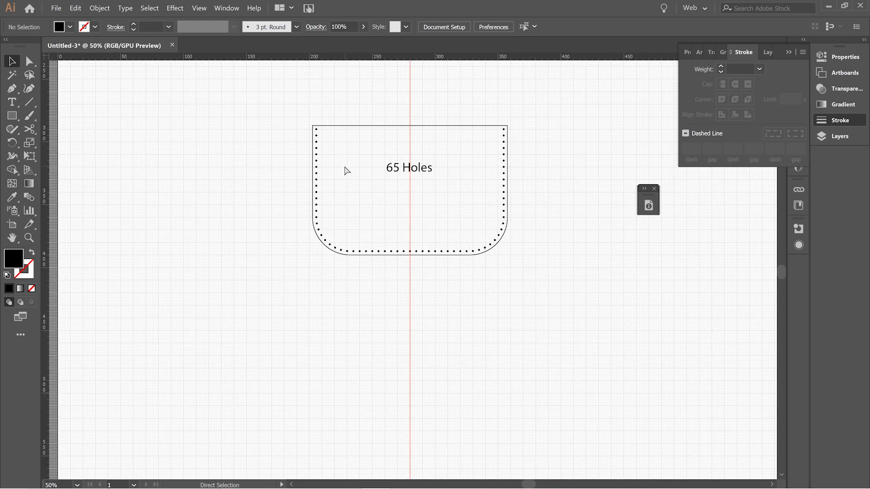
pyautogui.hotkey('ctrl', '+')
pyautogui.hotkey('ctrl', '+')
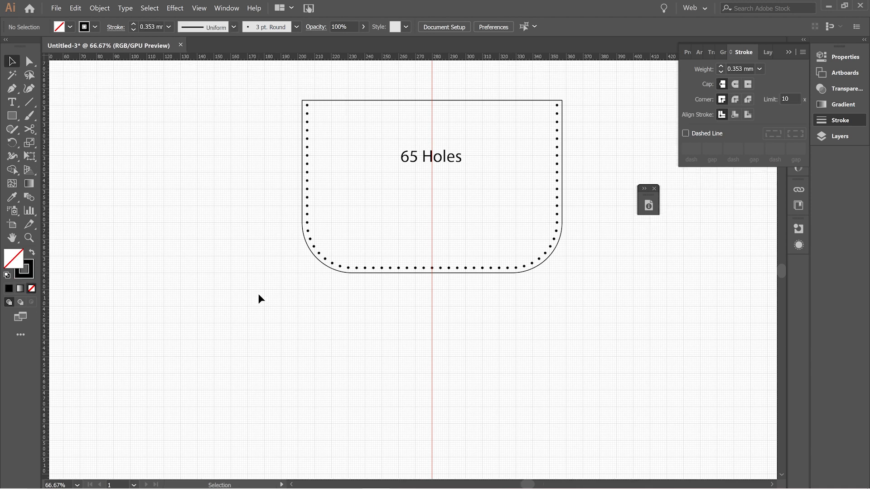
pyautogui.click(12, 91)
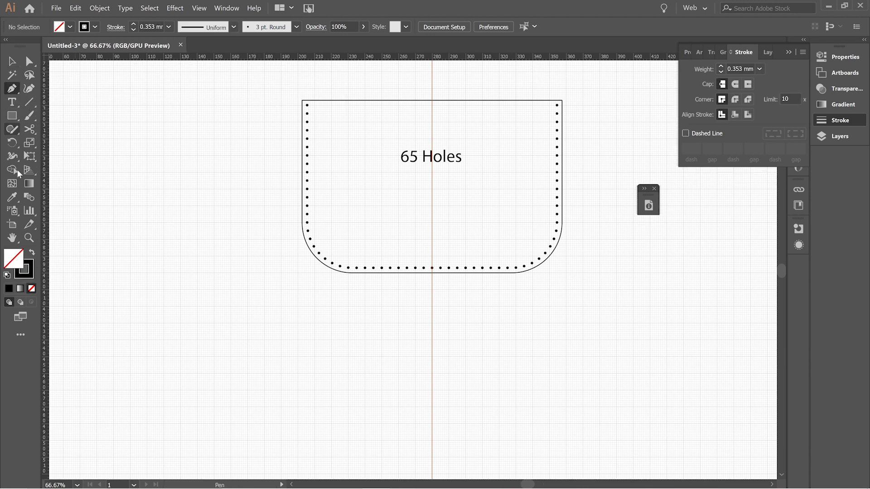
pyautogui.click(23, 272)
pyautogui.click(63, 307)
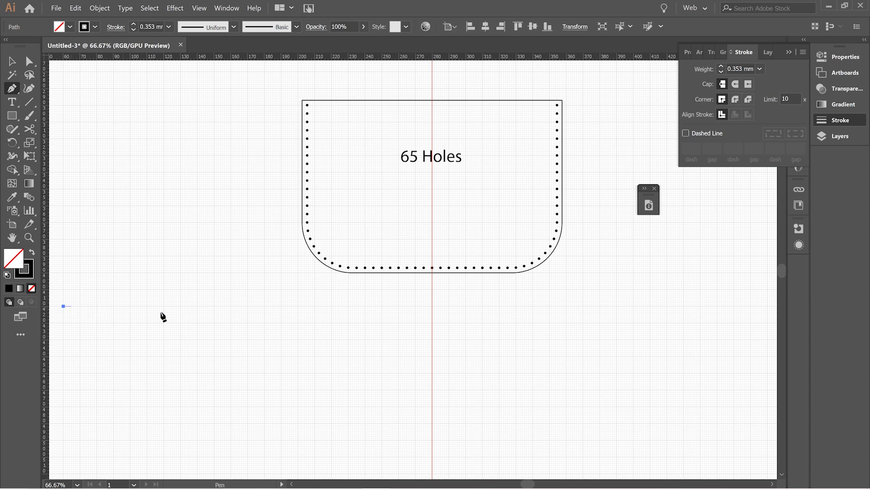
pyautogui.click(766, 307)
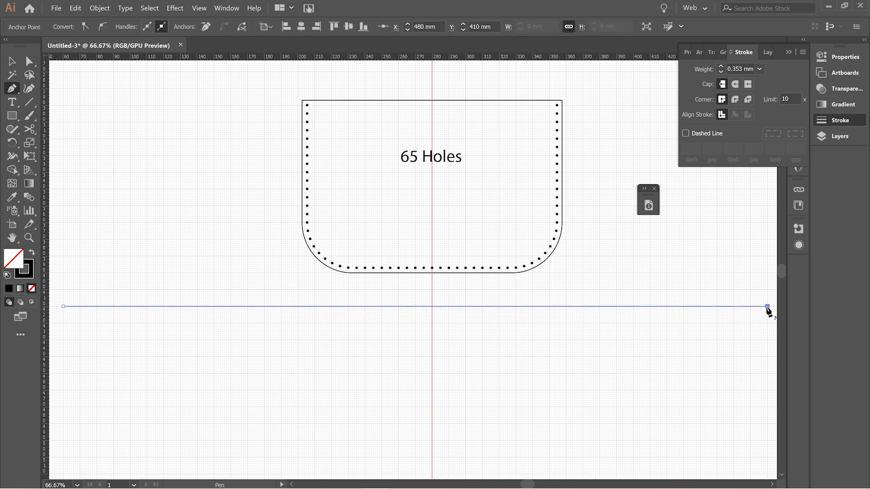
pyautogui.press('Escape')
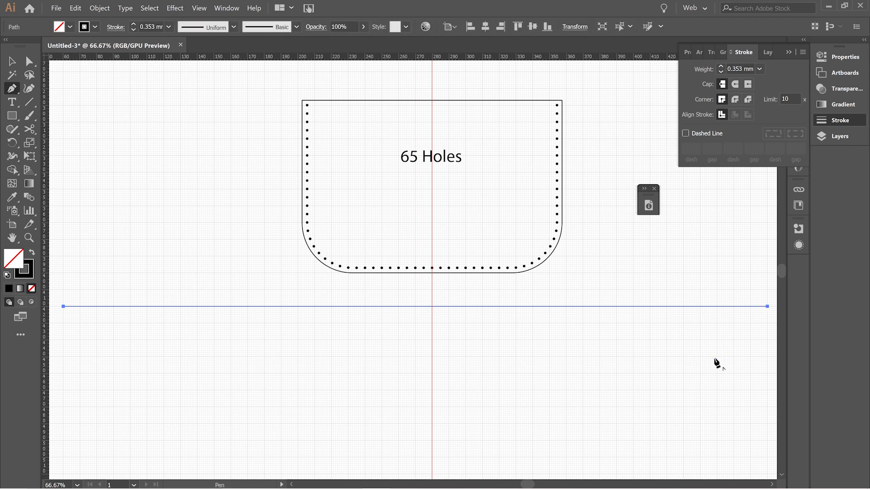
# Format the line as a stitch row with a 1.5 mm round-capped stroke, dashed with 0 mm dash and 5 mm gap, preserving exact lengths.
pyautogui.click(12, 61)
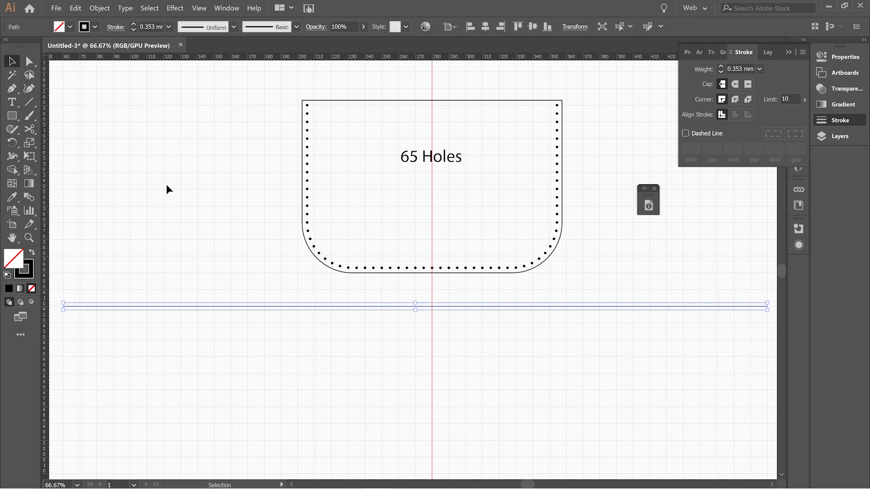
pyautogui.hotkey('ctrl', '1')
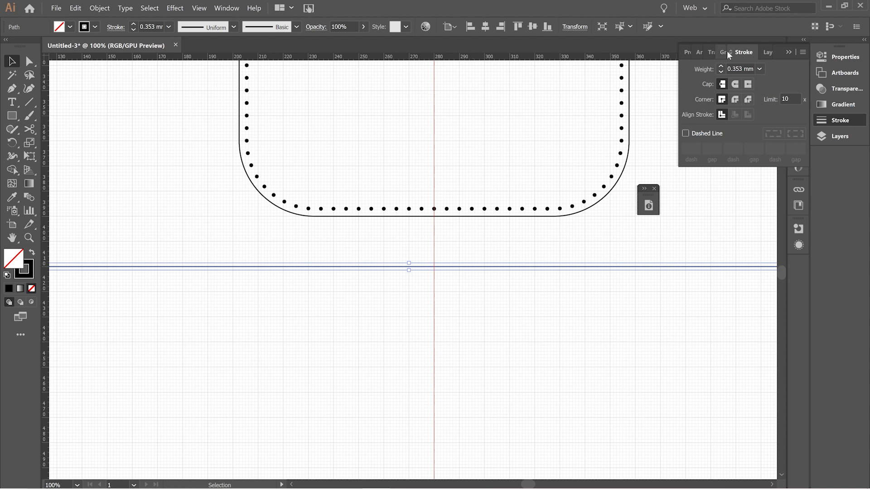
pyautogui.click(760, 68)
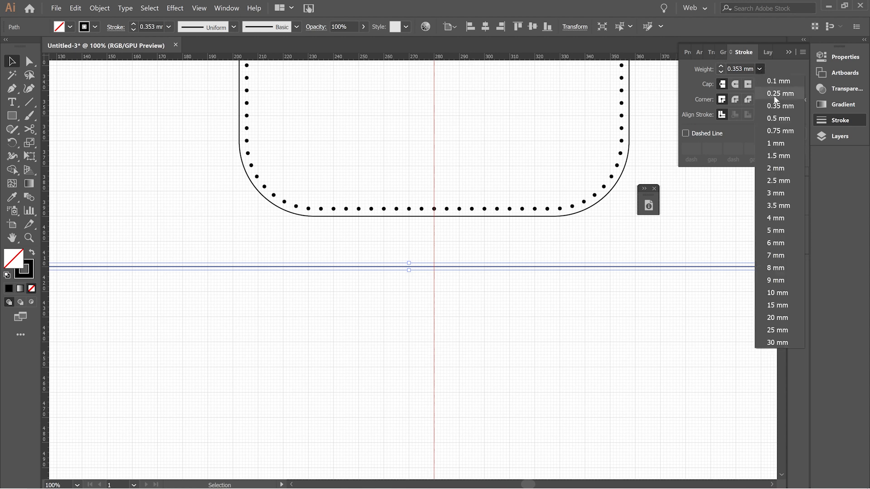
pyautogui.click(787, 154)
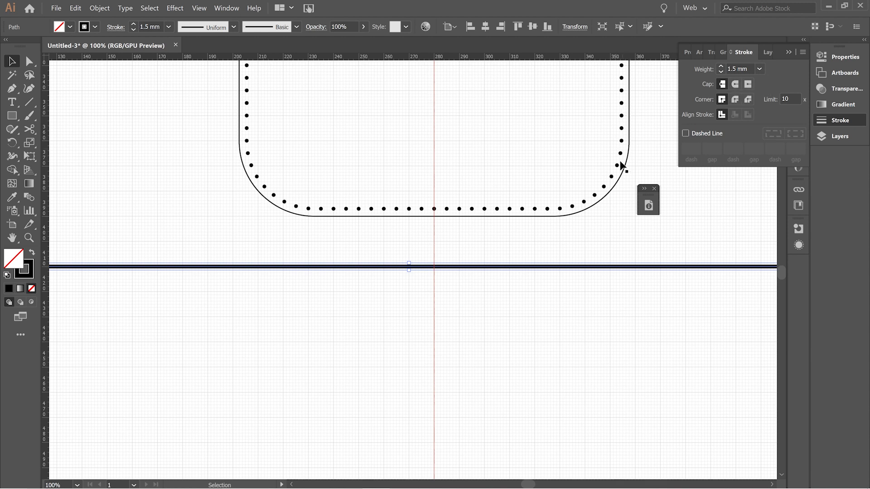
pyautogui.click(735, 84)
pyautogui.click(703, 133)
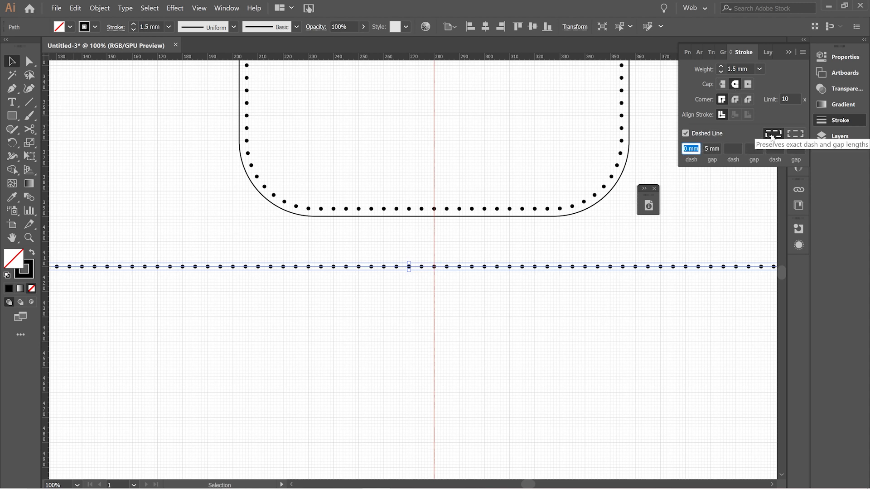
pyautogui.moveTo(539, 237); pyautogui.dragTo(480, 290)
pyautogui.hotkey('ctrl', '-')
pyautogui.hotkey('ctrl', '-')
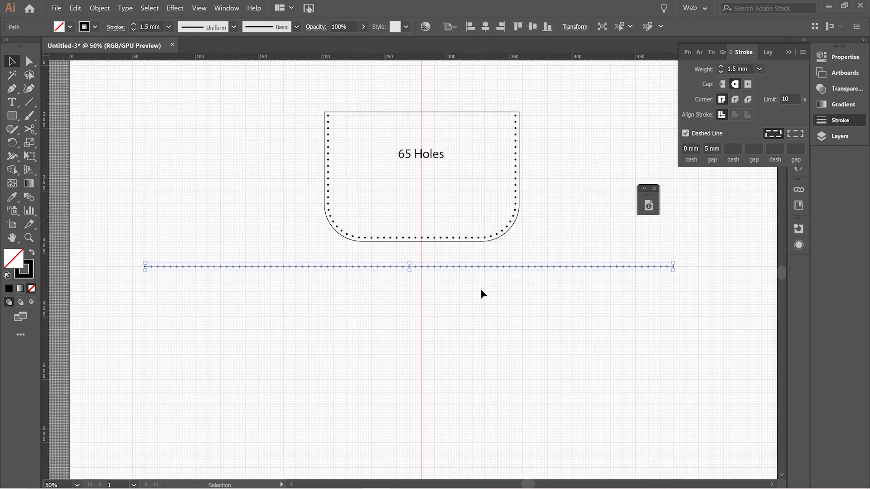
pyautogui.click(475, 293)
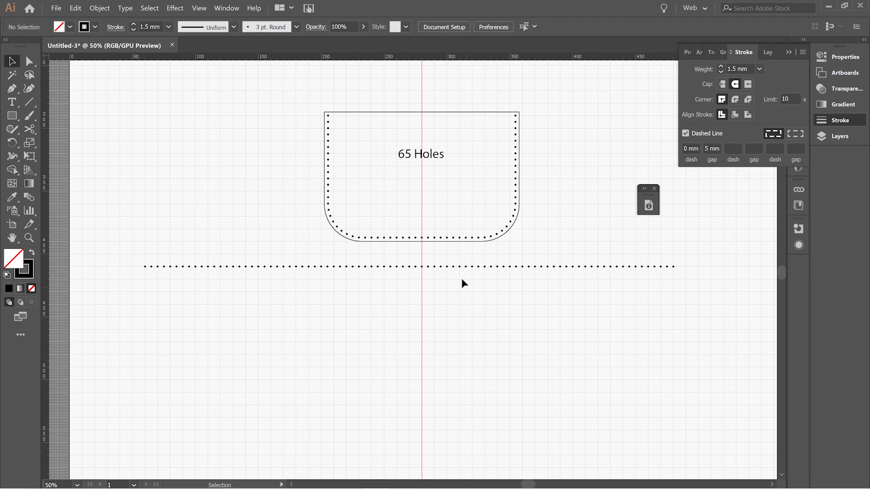
# Colour the straight stitch row's stroke red to distinguish it from the piece's black dots.
pyautogui.click(449, 263)
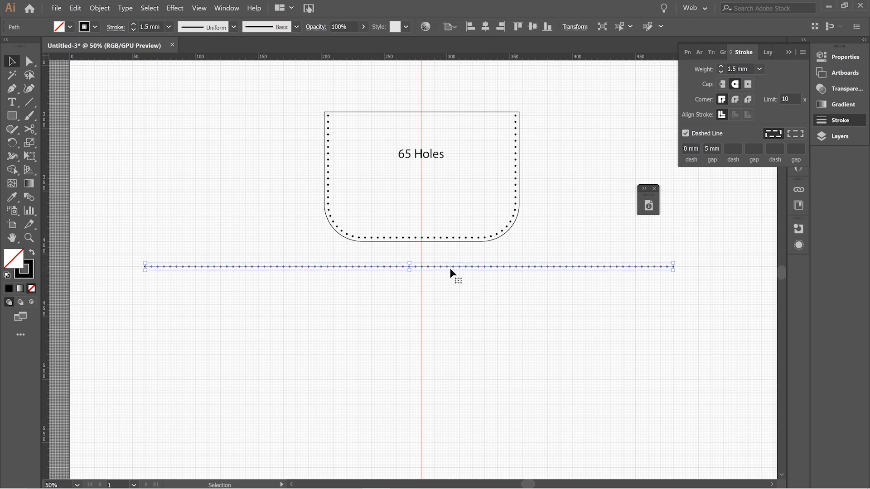
pyautogui.press('a')
pyautogui.hotkey('ctrl', '+')
pyautogui.hotkey('ctrl', '+')
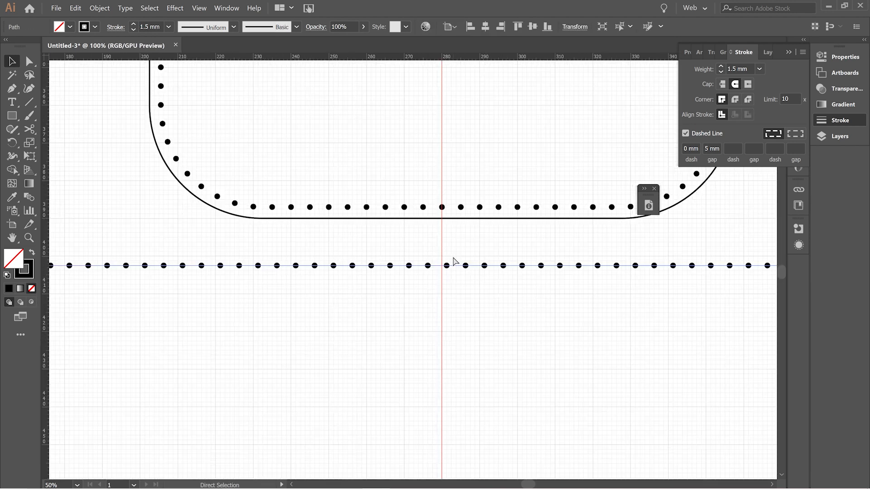
pyautogui.hotkey('ctrl', '+')
pyautogui.hotkey('ctrl', '+')
pyautogui.hotkey('ctrl', '+')
pyautogui.press('v')
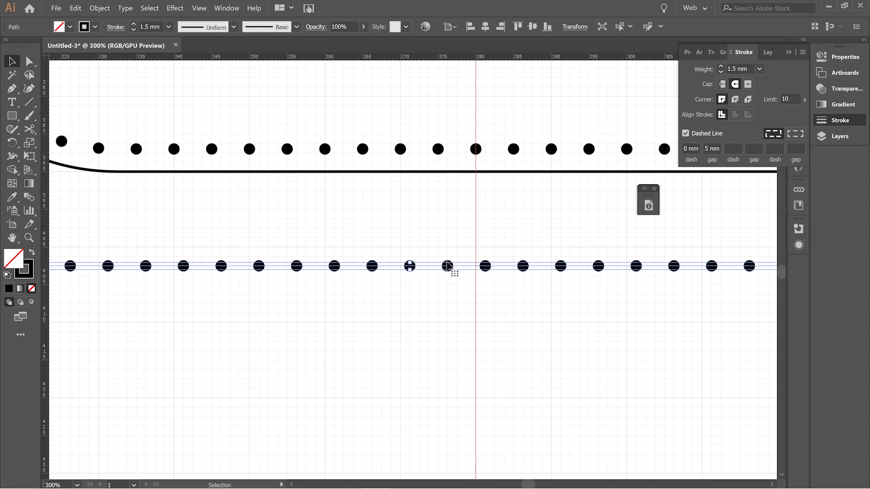
pyautogui.click(444, 221)
pyautogui.click(447, 266)
pyautogui.click(96, 27)
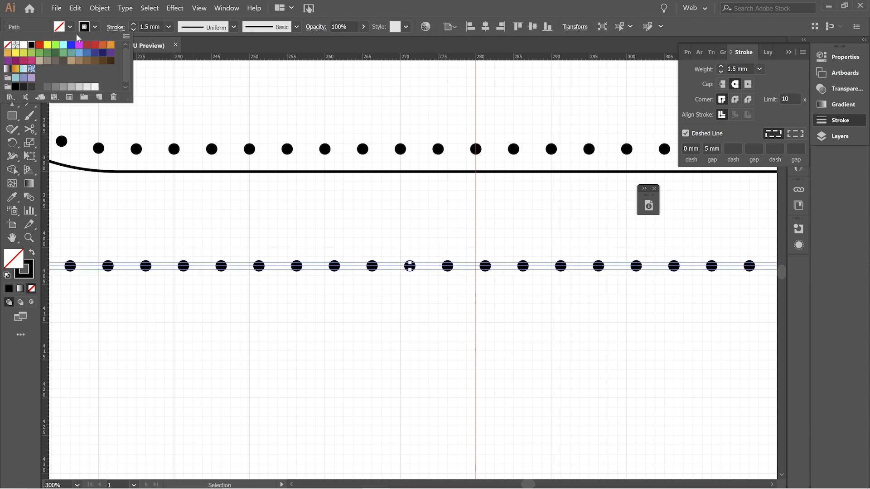
pyautogui.click(40, 44)
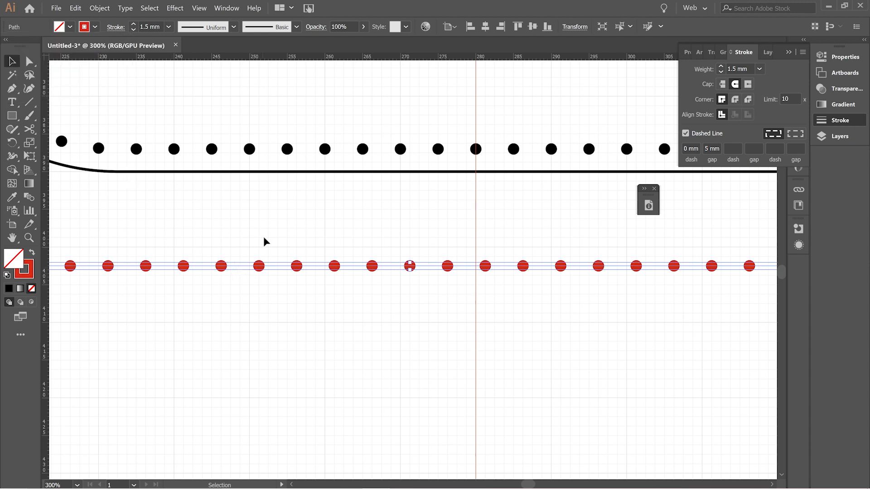
# Compare the hole spacing by laying the red row over the piece's bottom stitches, and move it back below the piece.
pyautogui.click(346, 247)
pyautogui.moveTo(412, 247); pyautogui.dragTo(441, 147)
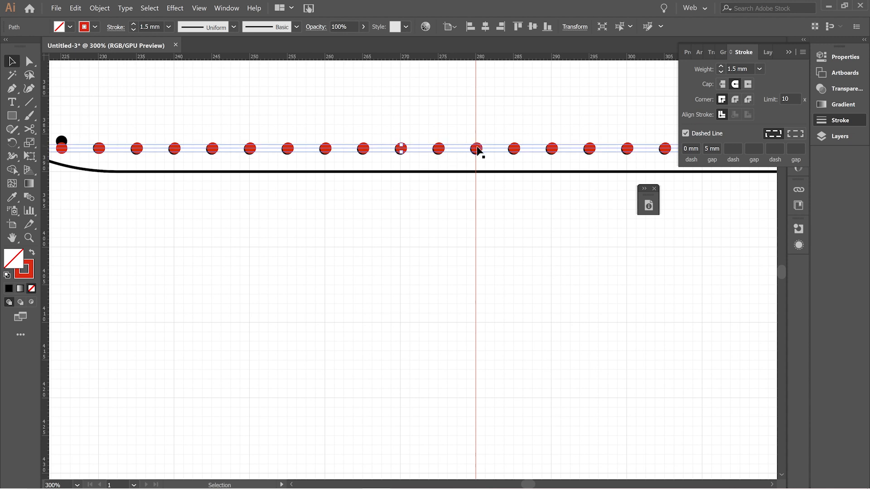
pyautogui.moveTo(476, 151); pyautogui.dragTo(483, 292)
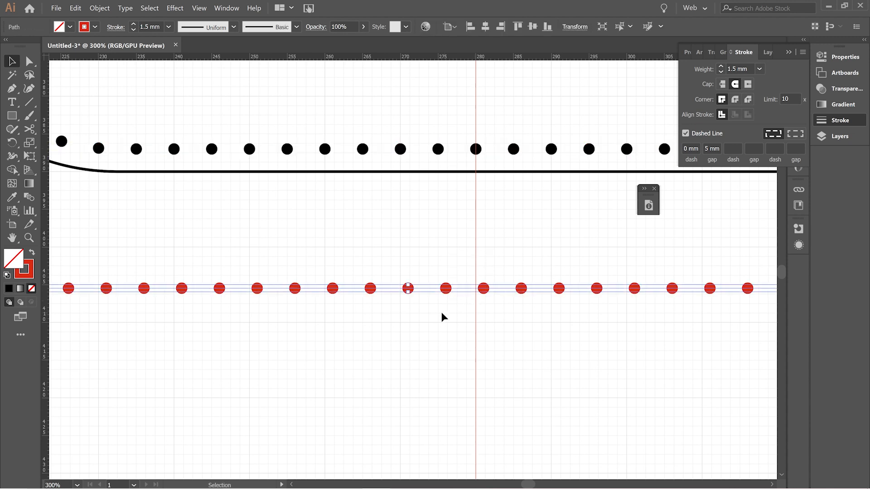
# Set the straight stitch row's stroke colour back to black.
pyautogui.click(83, 27)
pyautogui.click(32, 45)
pyautogui.click(274, 270)
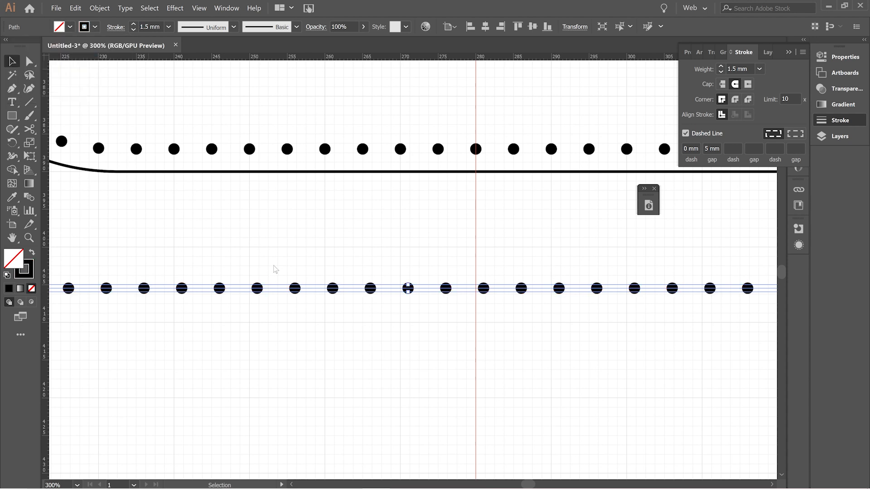
# Expand the straight stitch row's fill and stroke into filled shapes.
pyautogui.click(281, 235)
pyautogui.moveTo(297, 263); pyautogui.dragTo(378, 309)
pyautogui.click(99, 8)
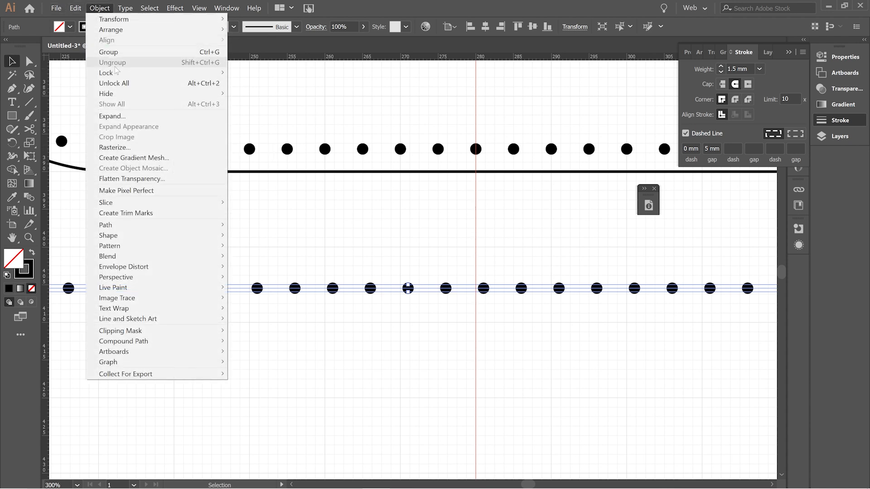
pyautogui.click(132, 118)
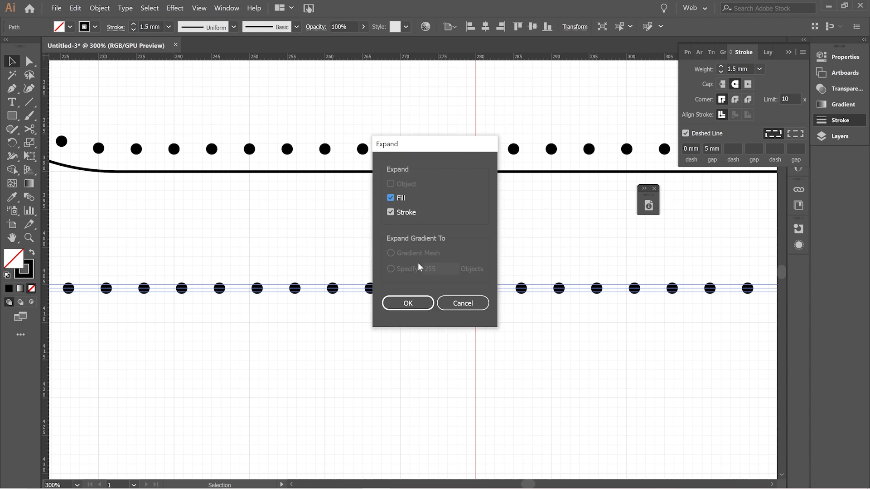
pyautogui.click(407, 303)
# Ungroup the expanded stitch row and release its compound path into separate dots.
pyautogui.click(99, 8)
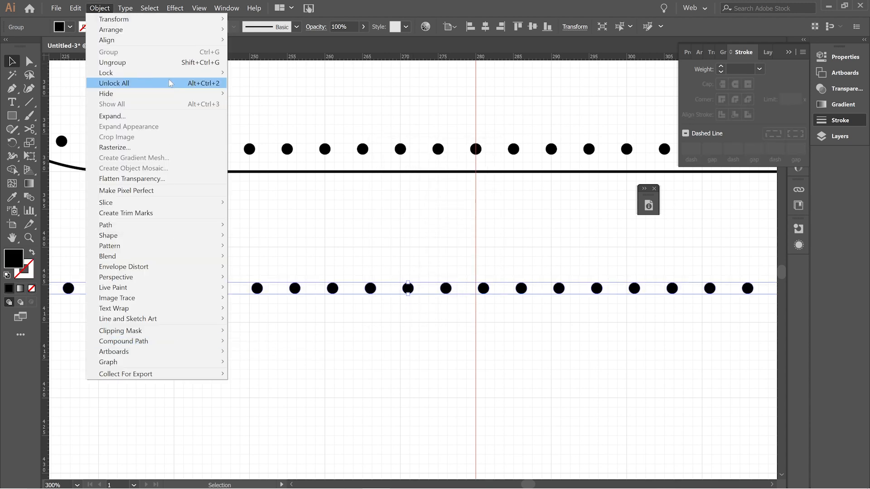
pyautogui.click(173, 66)
pyautogui.click(99, 8)
pyautogui.moveTo(154, 343)
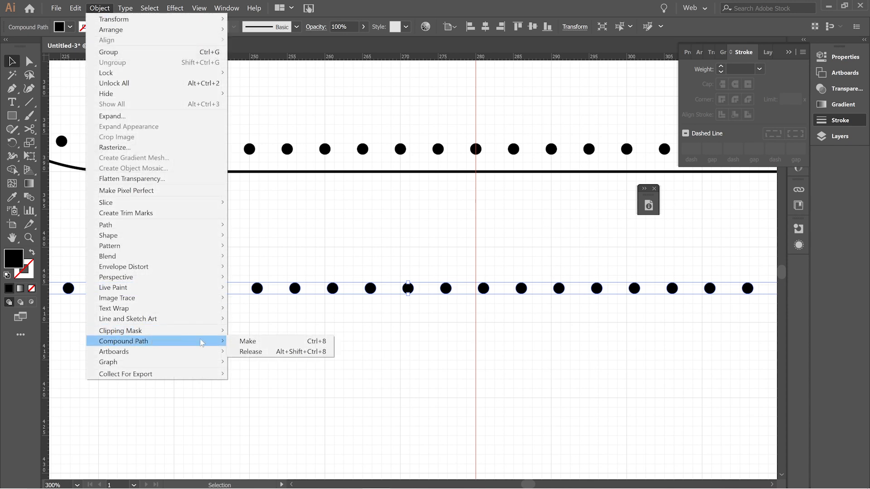
pyautogui.click(256, 351)
pyautogui.click(327, 348)
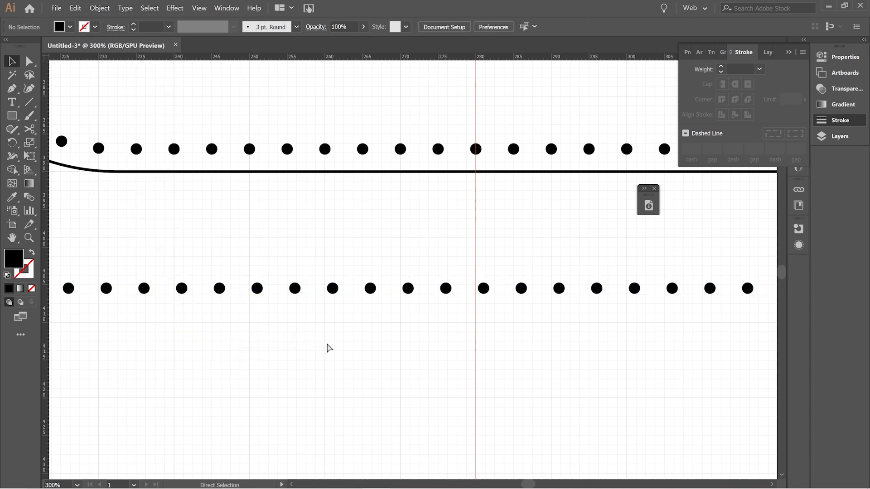
# Select the whole straight row and examine its path count in Document Info, moving the info clear of the drawing.
pyautogui.hotkey('ctrl', '-')
pyautogui.hotkey('ctrl', '-')
pyautogui.hotkey('ctrl', '-')
pyautogui.hotkey('ctrl', '-')
pyautogui.hotkey('ctrl', '-')
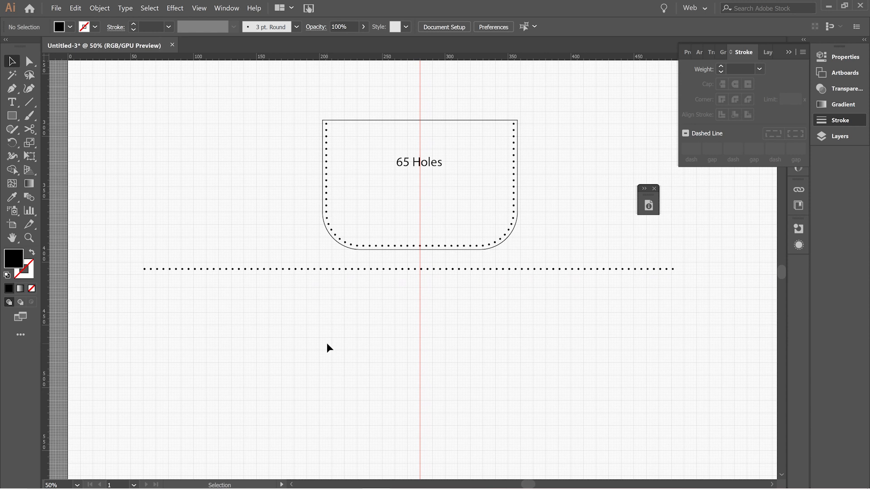
pyautogui.moveTo(117, 255); pyautogui.dragTo(689, 289)
pyautogui.click(229, 8)
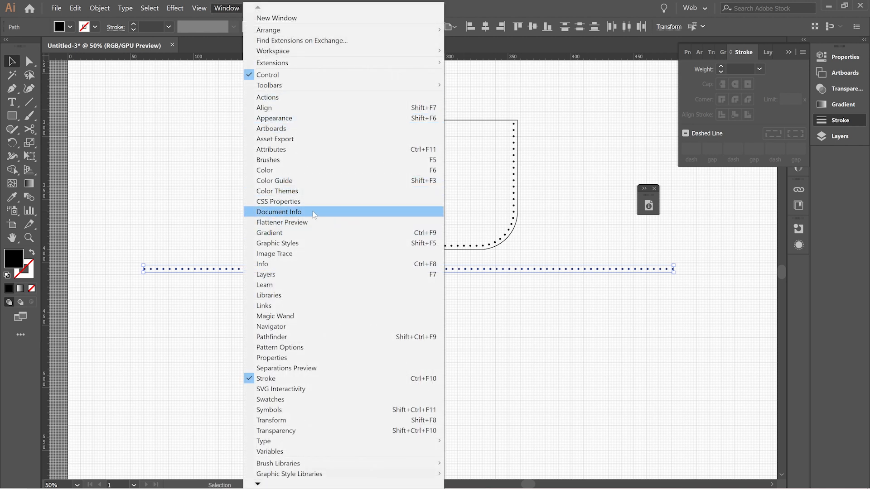
pyautogui.click(312, 211)
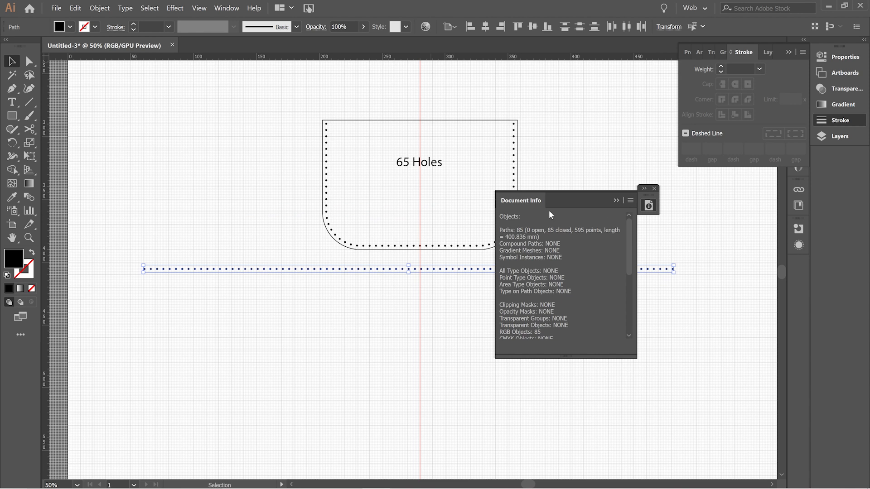
pyautogui.moveTo(556, 196)
pyautogui.mouseDown()
pyautogui.moveTo(718, 189)
pyautogui.moveTo(756, 170)
pyautogui.mouseUp()
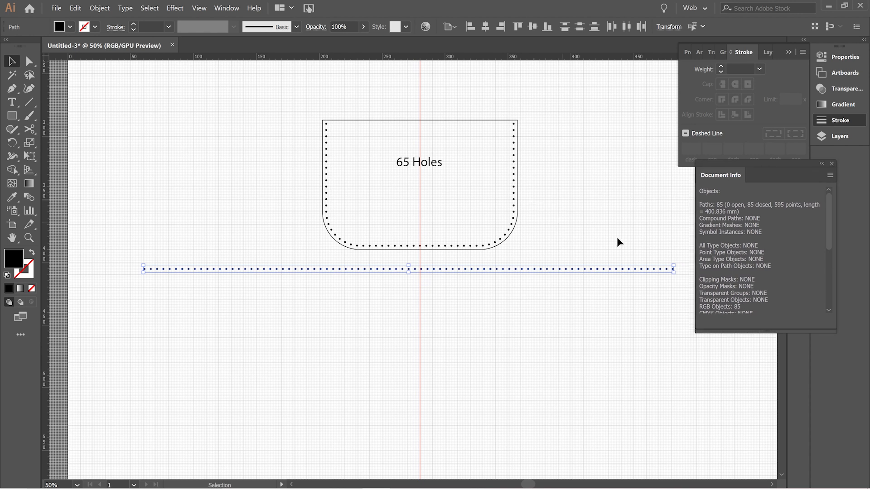
# Delete a batch of 11 surplus dots from the right end of the straight row and recheck its path count.
pyautogui.click(660, 249)
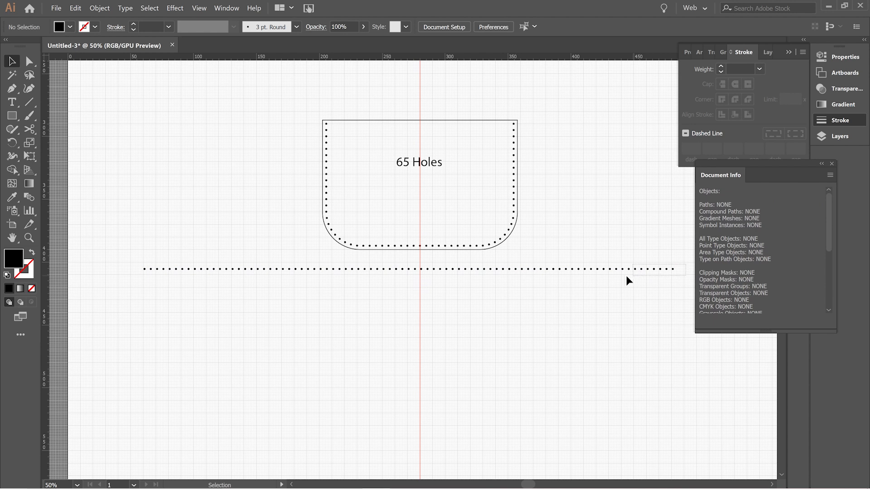
pyautogui.click(607, 271)
pyautogui.press('Delete')
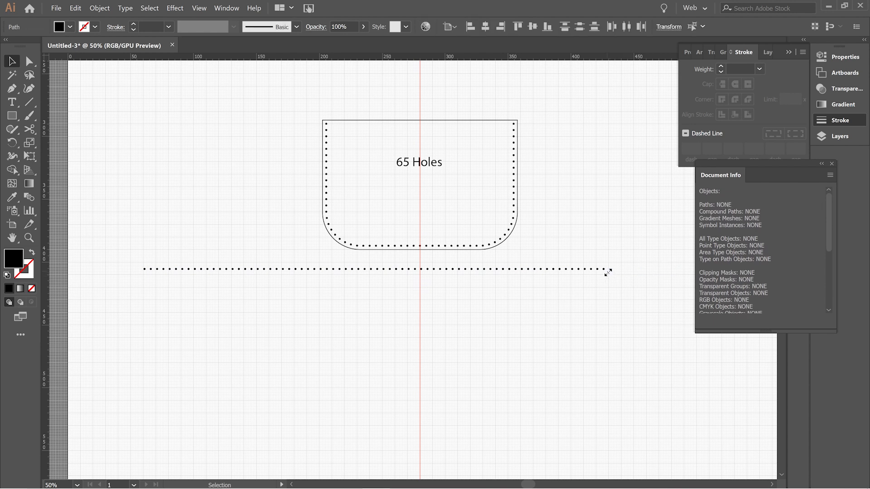
pyautogui.hotkey('ctrl', '1')
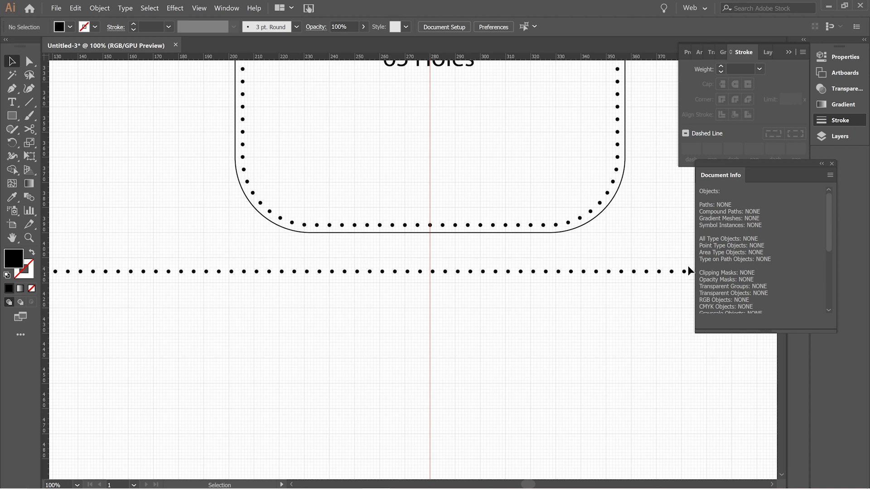
pyautogui.hotkey('ctrl', '-')
pyautogui.hotkey('ctrl', '-')
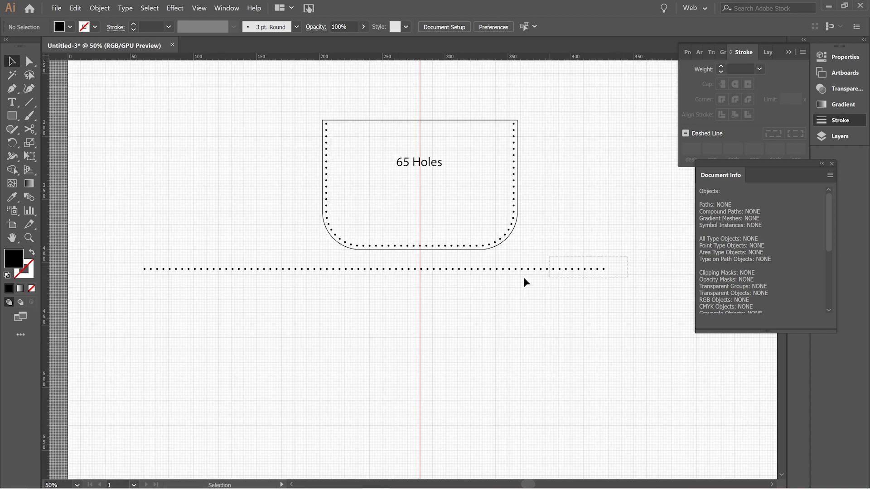
pyautogui.moveTo(247, 287); pyautogui.dragTo(134, 288)
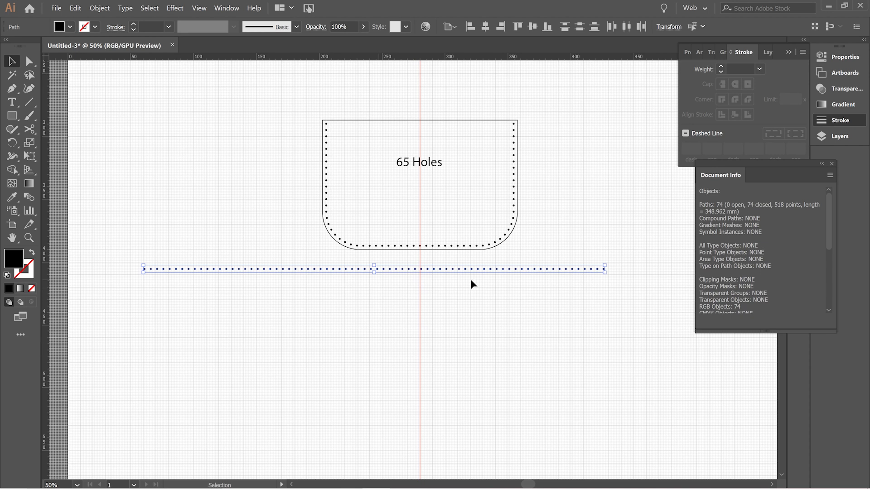
# Delete further surplus dots from the right end of the straight row until it has 65 holes.
pyautogui.click(624, 255)
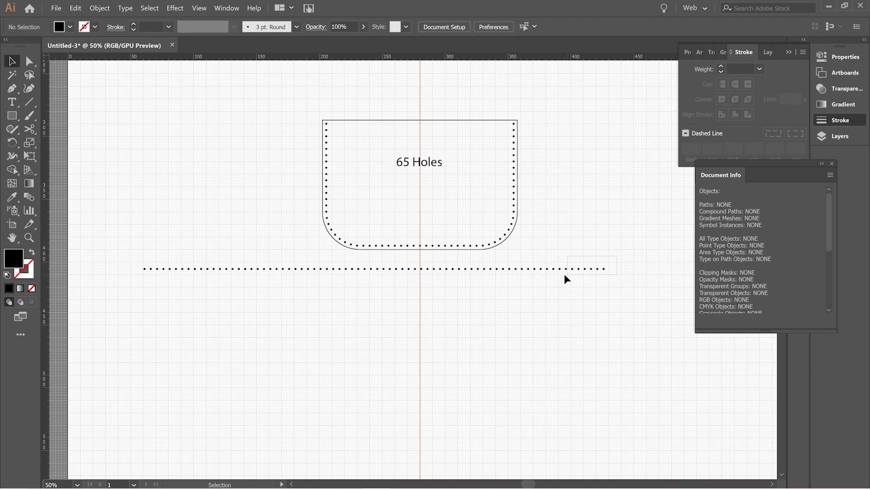
pyautogui.moveTo(565, 275); pyautogui.dragTo(424, 271)
pyautogui.press('Delete')
pyautogui.moveTo(158, 273); pyautogui.dragTo(121, 282)
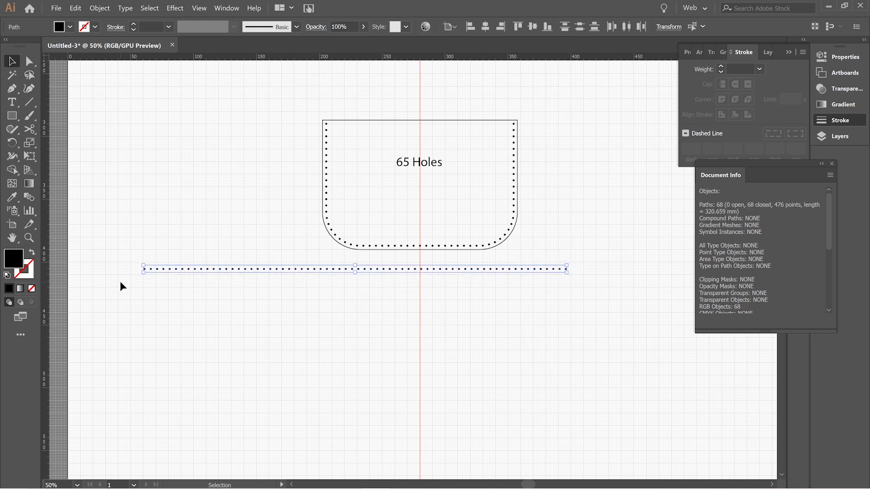
pyautogui.click(578, 260)
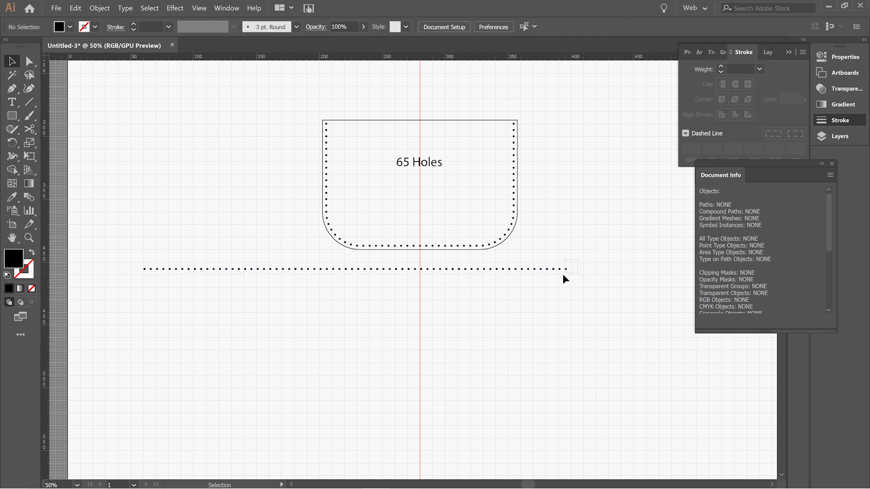
pyautogui.moveTo(552, 275); pyautogui.dragTo(101, 276)
pyautogui.press('Delete')
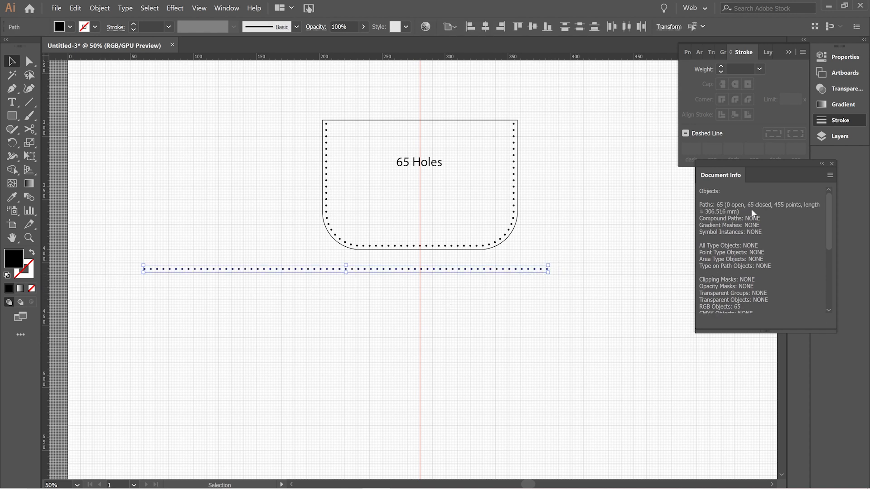
# Select only the curved piece's stitch dots, without its text label, and compare their path count with the straight row.
pyautogui.click(612, 193)
pyautogui.moveTo(291, 106); pyautogui.dragTo(548, 267)
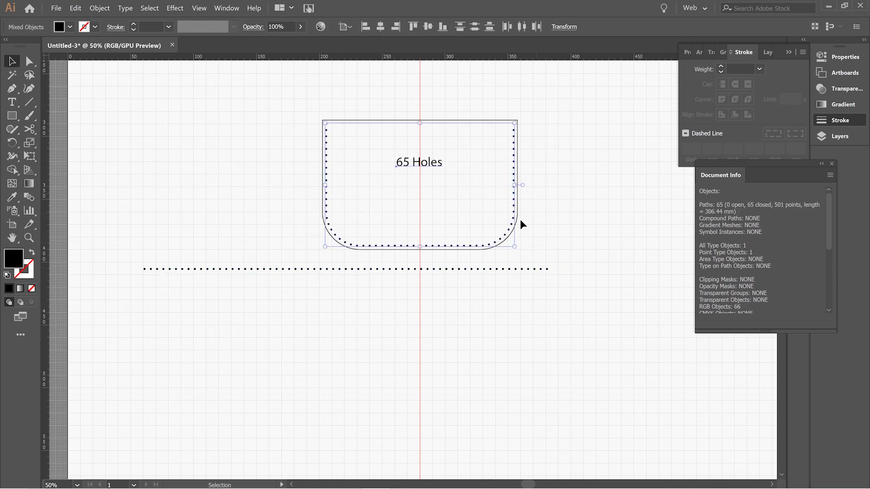
pyautogui.keyDown('shift'); pyautogui.click(400, 162); pyautogui.keyUp('shift')
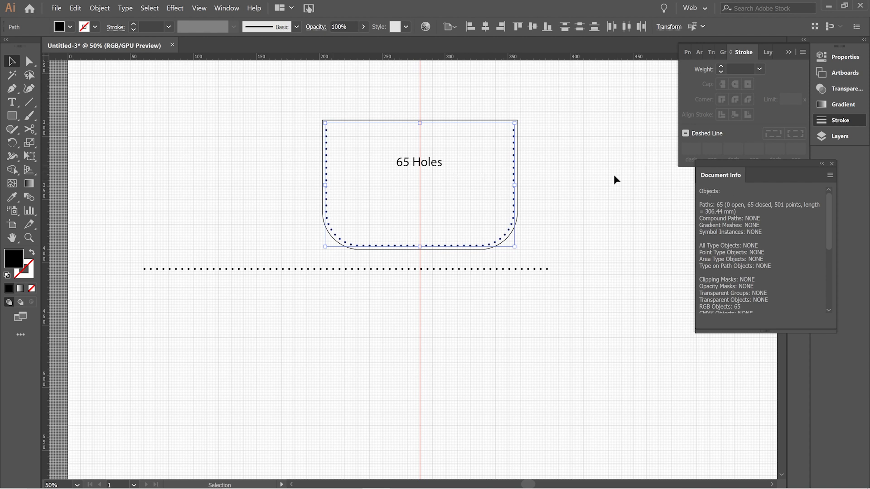
pyautogui.click(611, 195)
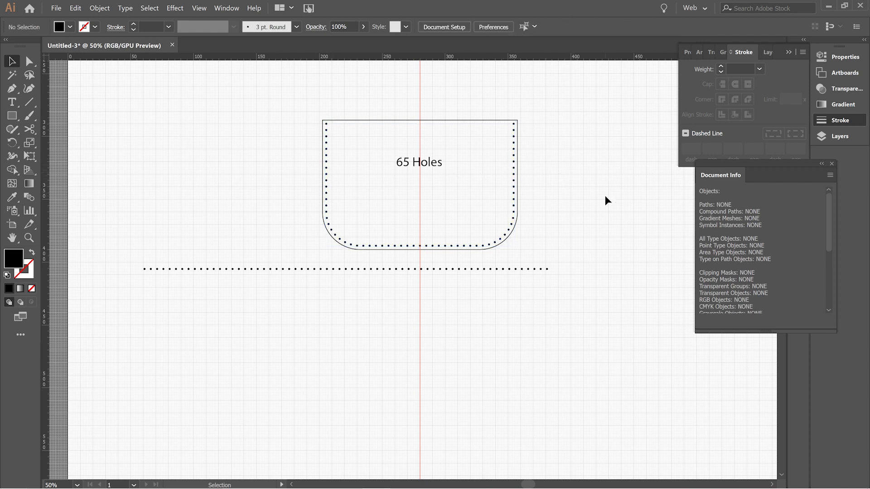
pyautogui.hotkey('ctrl', '1')
pyautogui.hotkey('ctrl', '-')
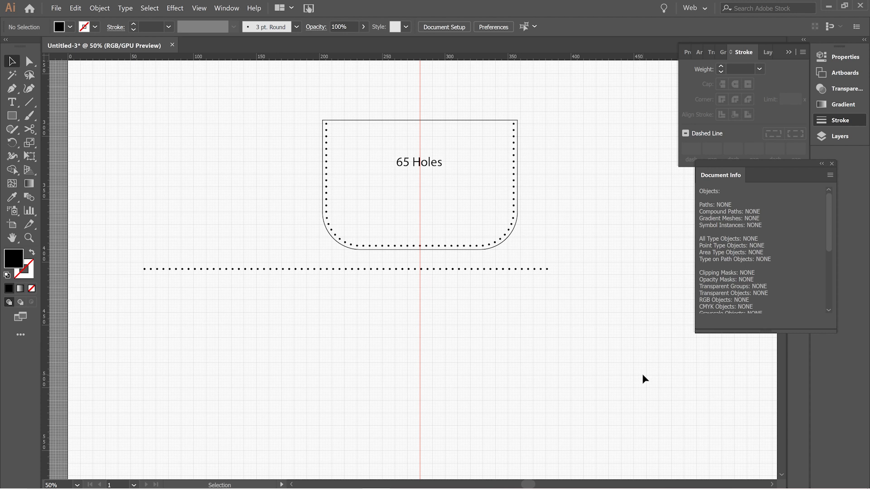
# Create a rectangle 400 mm wide and 50 mm high below the straight stitch row.
pyautogui.click(12, 116)
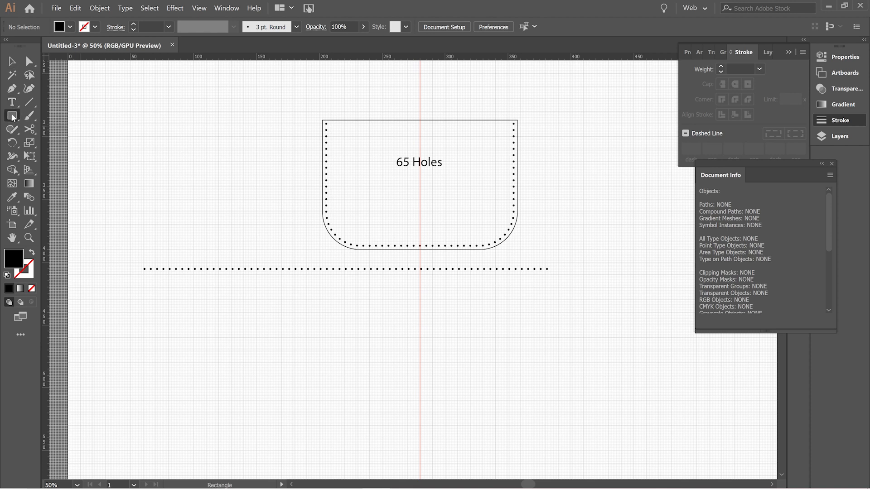
pyautogui.click(295, 298)
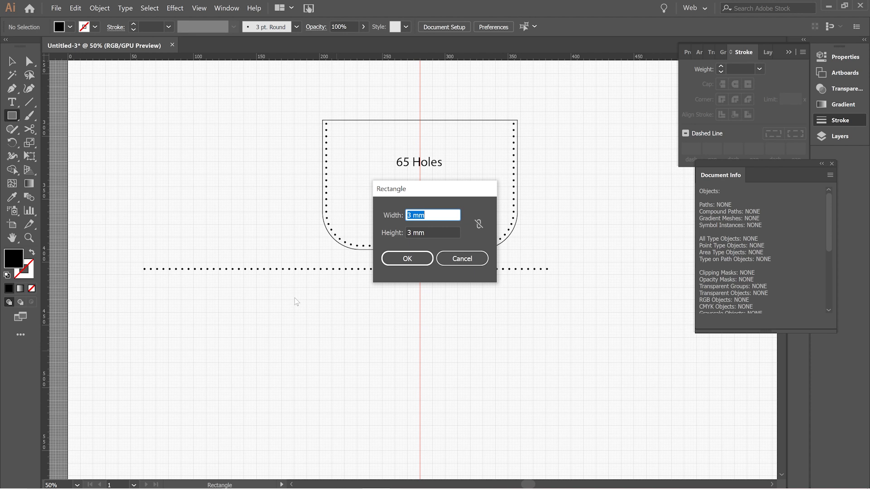
pyautogui.write('50')
pyautogui.press('BackSpace')
pyautogui.press('BackSpace')
pyautogui.press('Tab')
pyautogui.write('50')
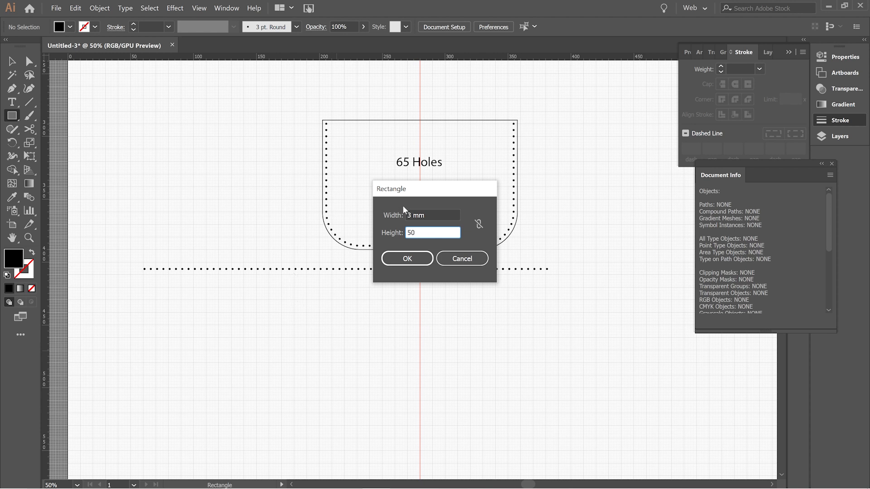
pyautogui.click(413, 215)
pyautogui.moveTo(411, 216); pyautogui.dragTo(405, 216)
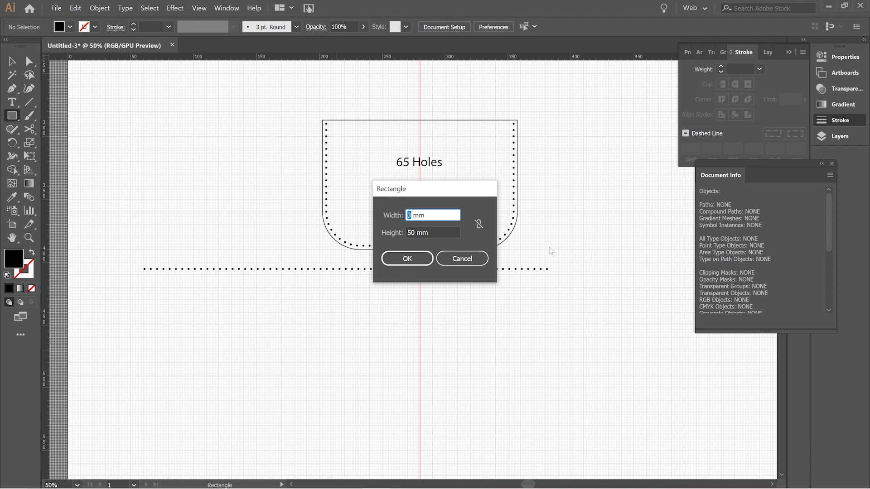
pyautogui.write('400')
pyautogui.press('Return')
# Copy the curved piece's outline appearance onto the new rectangle with the Eyedropper.
pyautogui.press('i')
pyautogui.click(512, 231)
pyautogui.click(13, 62)
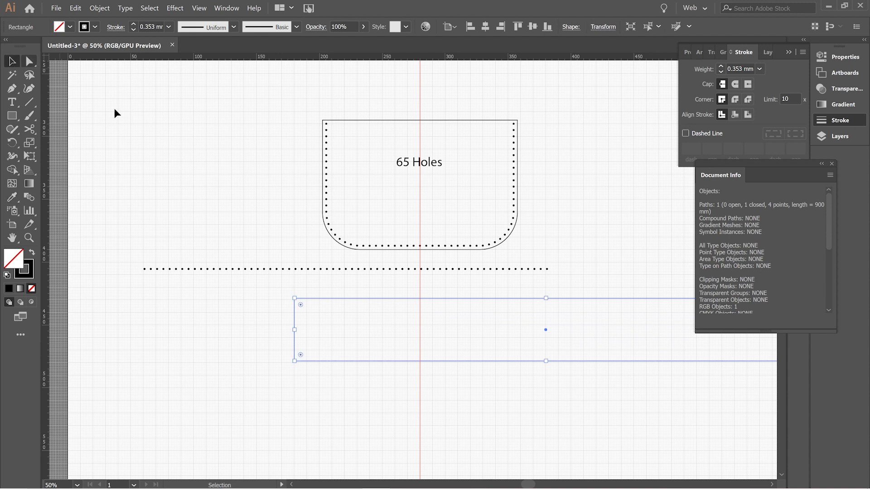
pyautogui.click(528, 333)
# Offset the rectangle's path by -3 mm with miter joins and a miter limit of 4.
pyautogui.moveTo(537, 301); pyautogui.dragTo(367, 283)
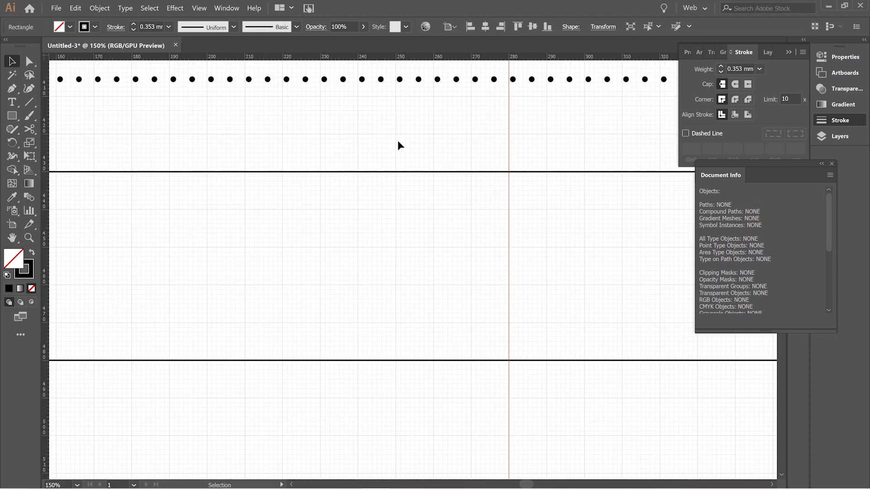
pyautogui.moveTo(398, 140); pyautogui.dragTo(350, 188)
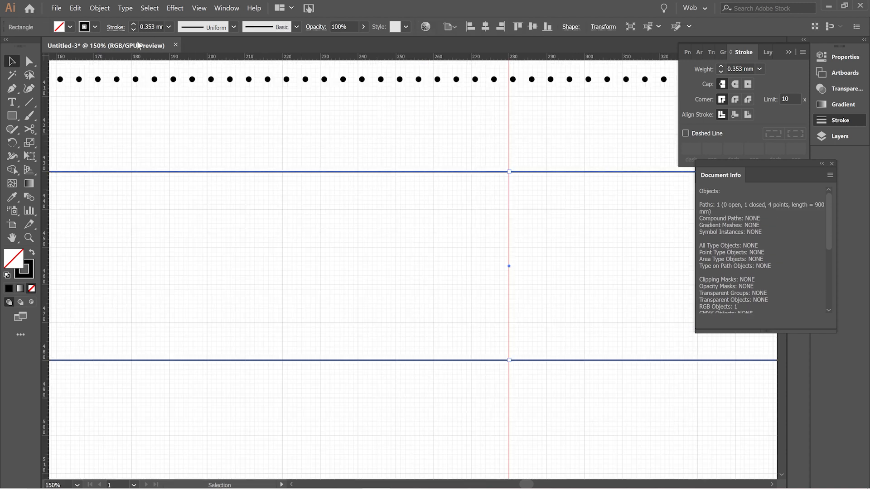
pyautogui.click(97, 8)
pyautogui.moveTo(172, 223)
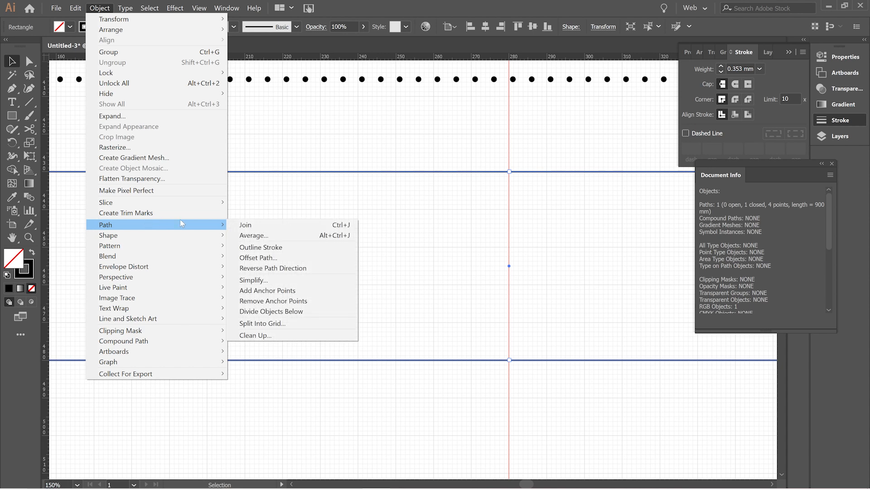
pyautogui.click(258, 258)
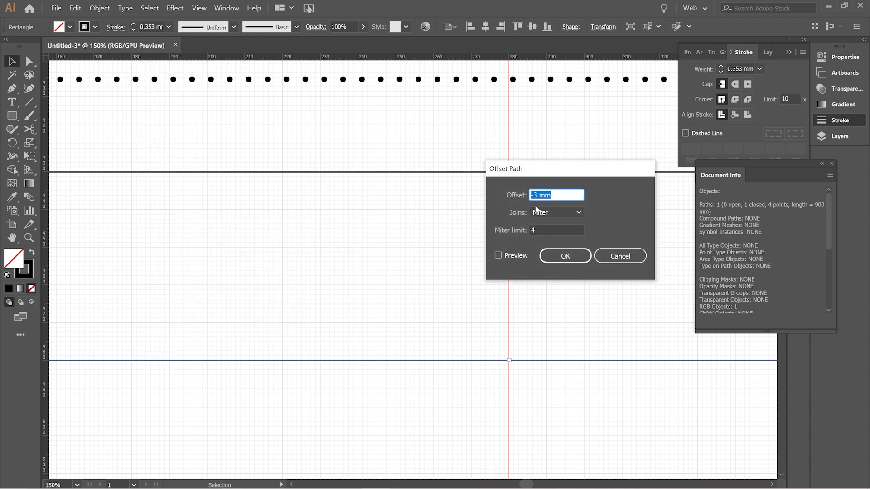
pyautogui.click(504, 256)
pyautogui.click(503, 257)
pyautogui.click(504, 255)
pyautogui.click(562, 256)
pyautogui.click(439, 225)
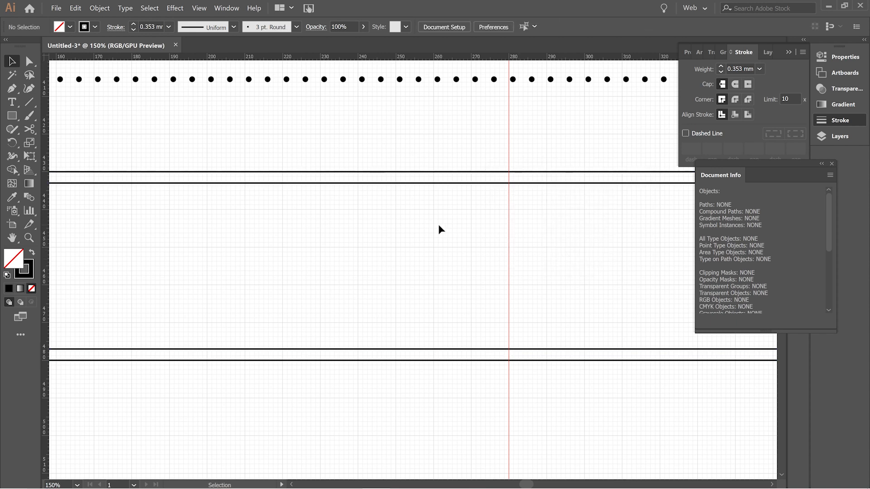
# Place horizontal guides along the upper and lower edges of the inner offset rectangle.
pyautogui.hotkey('ctrl', '+')
pyautogui.hotkey('ctrl', '+')
pyautogui.hotkey('ctrl', '+')
pyautogui.hotkey('ctrl', '+')
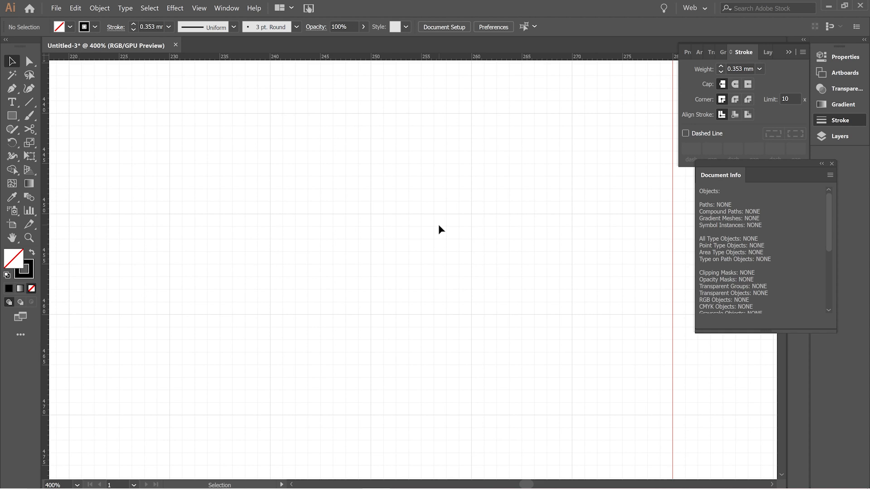
pyautogui.moveTo(422, 196); pyautogui.dragTo(438, 227)
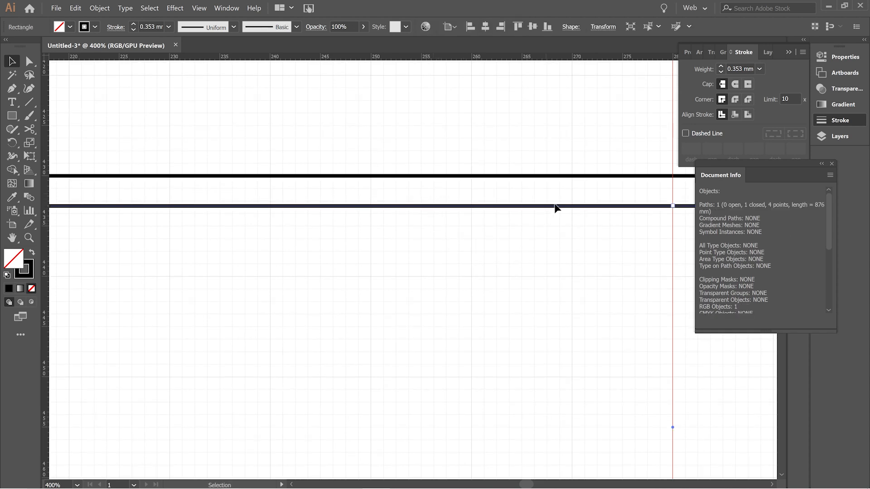
pyautogui.moveTo(516, 57); pyautogui.dragTo(527, 206)
pyautogui.scroll(-8, 405, 195)
pyautogui.moveTo(403, 59); pyautogui.dragTo(440, 228)
# Delete the inner offset rectangle, leaving the outer rectangle and the two horizontal guides.
pyautogui.press('Delete')
pyautogui.hotkey('ctrl', '-')
pyautogui.hotkey('ctrl', '-')
pyautogui.hotkey('ctrl', '-')
pyautogui.hotkey('ctrl', '-')
pyautogui.hotkey('ctrl', '-')
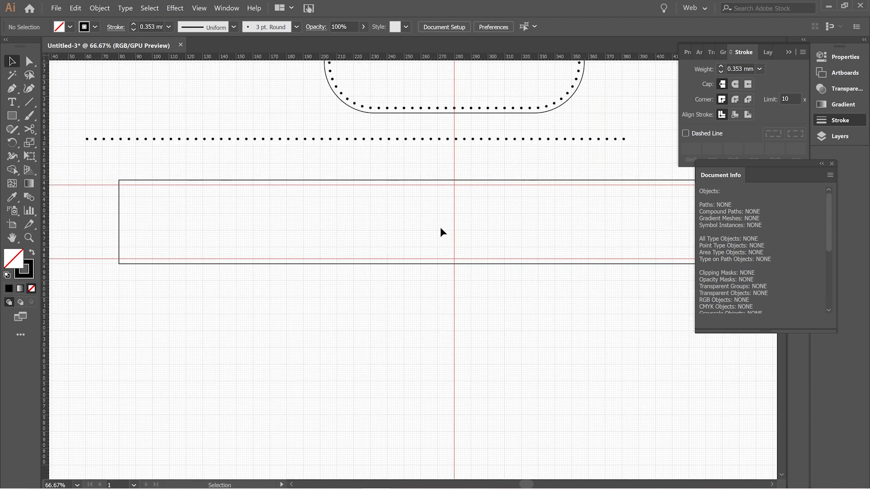
# Group the straight row of 65 stitch holes above the rectangular strip.
pyautogui.hotkey('ctrl', '+')
pyautogui.hotkey('ctrl', '+')
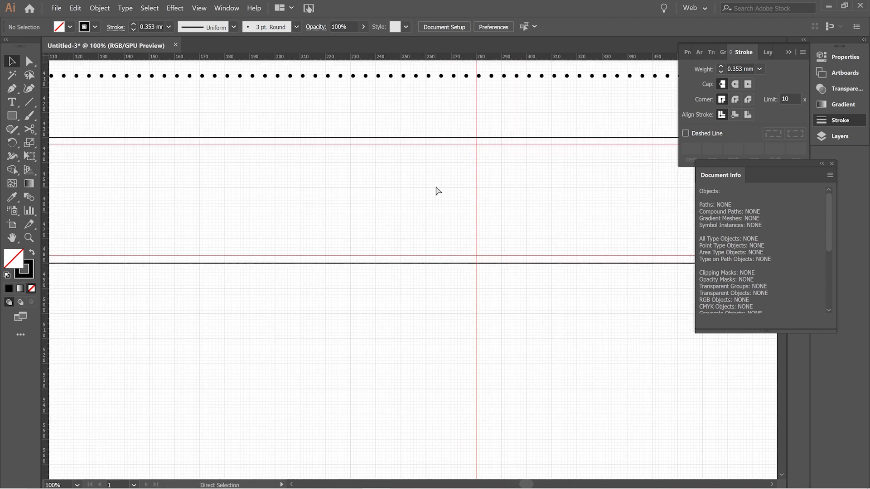
pyautogui.scroll(5, 527, 229)
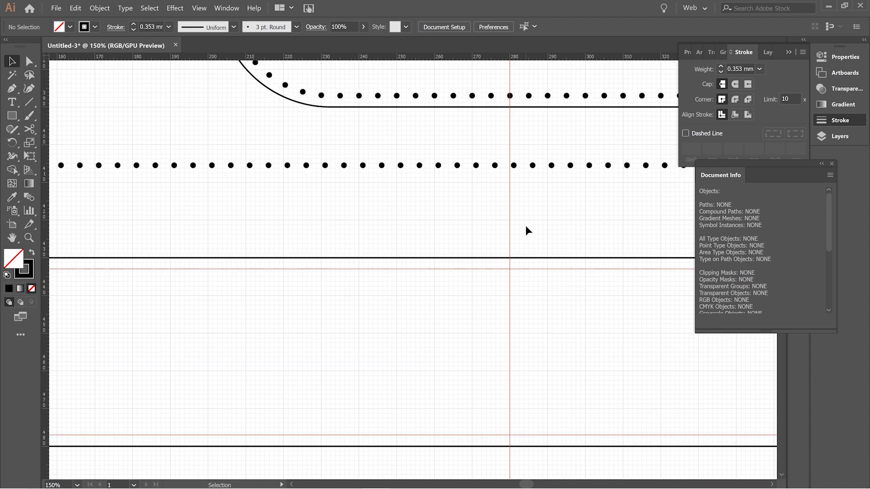
pyautogui.hotkey('ctrl', '-')
pyautogui.hotkey('ctrl', '-')
pyautogui.hotkey('ctrl', '-')
pyautogui.hotkey('ctrl', '-')
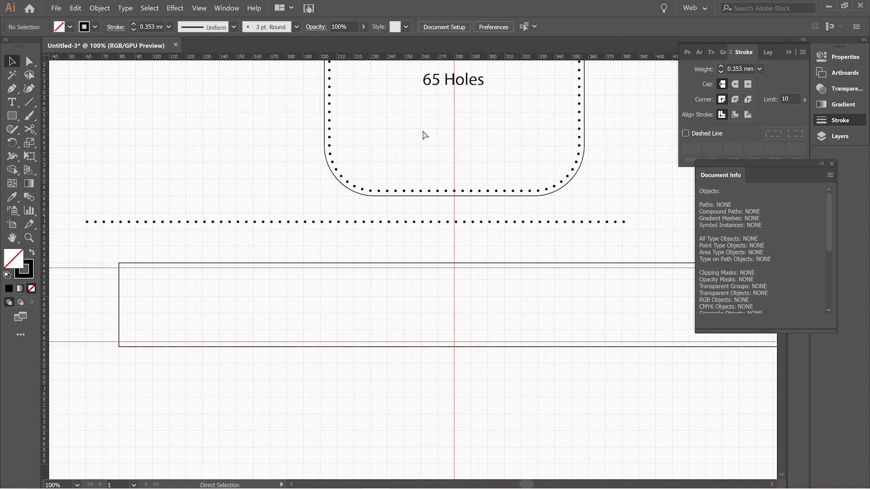
pyautogui.moveTo(233, 237); pyautogui.dragTo(541, 255)
pyautogui.hotkey('ctrl', '+')
pyautogui.hotkey('ctrl', '+')
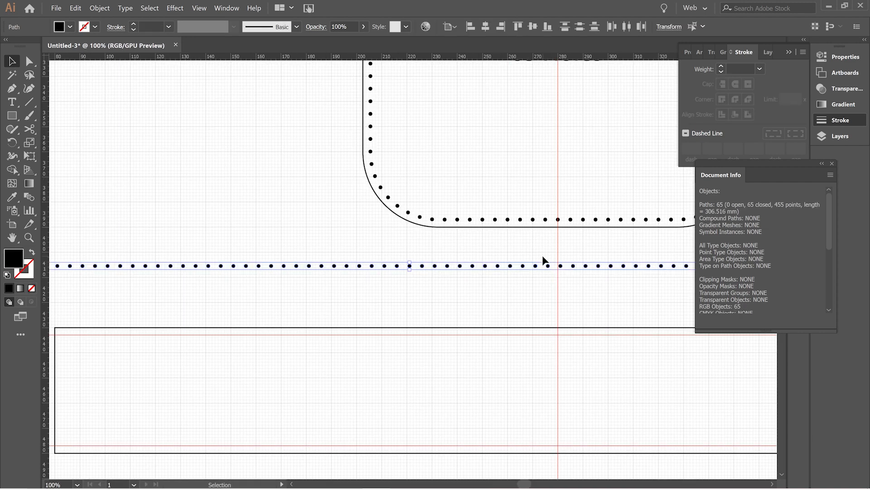
pyautogui.click(99, 8)
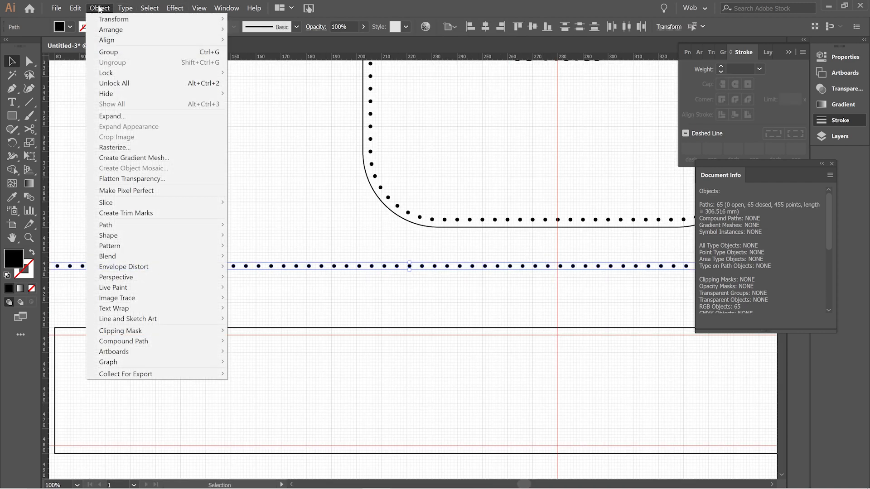
pyautogui.click(108, 52)
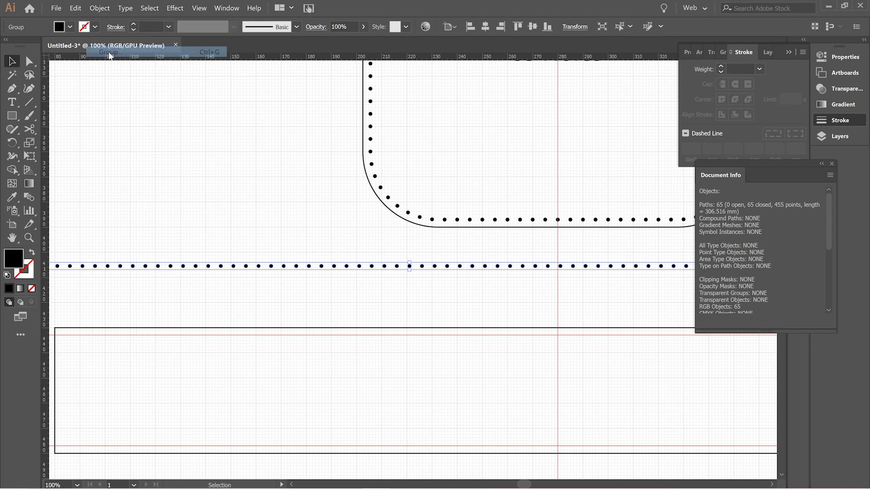
# Move the grouped hole row down into the rectangle, just below its upper horizontal guide.
pyautogui.hotkey('ctrl', '+')
pyautogui.hotkey('ctrl', '+')
pyautogui.hotkey('ctrl', '+')
pyautogui.press('Up')
pyautogui.press('Up')
pyautogui.press('Up')
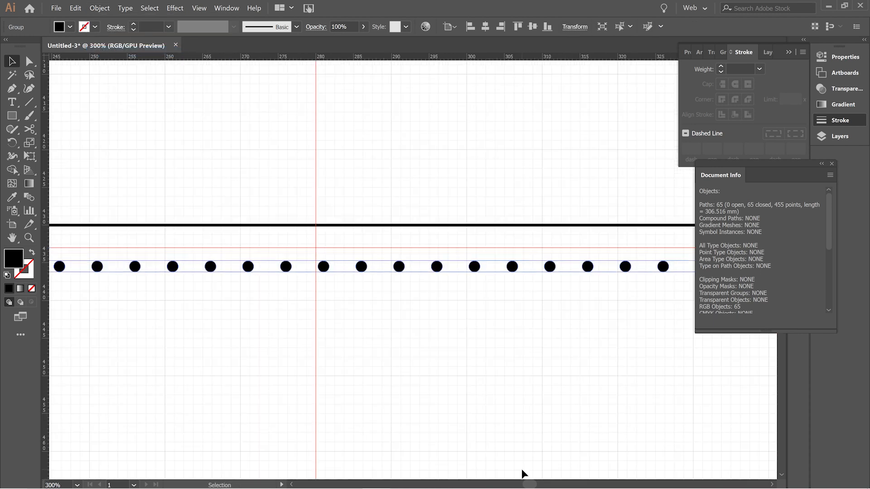
pyautogui.press('Up')
pyautogui.press('Up')
pyautogui.press('Up')
pyautogui.press('Up')
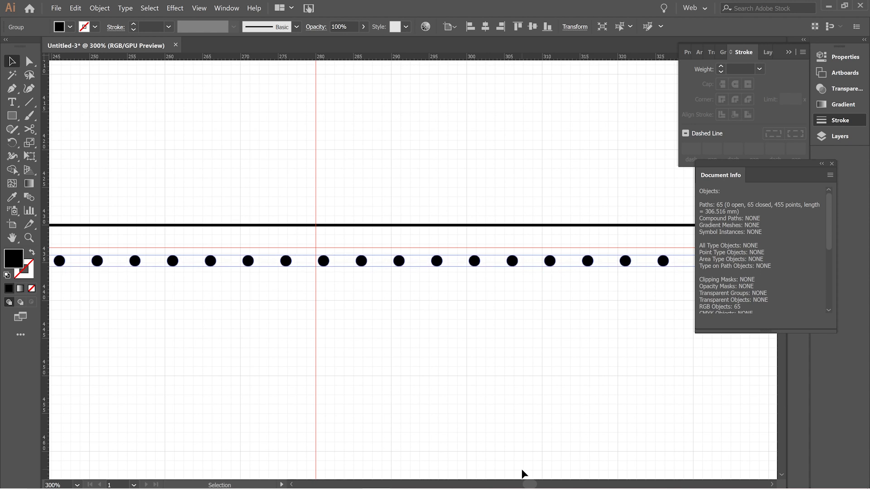
# Snap the hole row onto the upper horizontal guide so the guide runs through the hole centers, and check the anchor points' alignment.
pyautogui.hotkey('ctrl', '+')
pyautogui.hotkey('ctrl', '+')
pyautogui.hotkey('ctrl', '+')
pyautogui.hotkey('ctrl', '+')
pyautogui.hotkey('ctrl', '+')
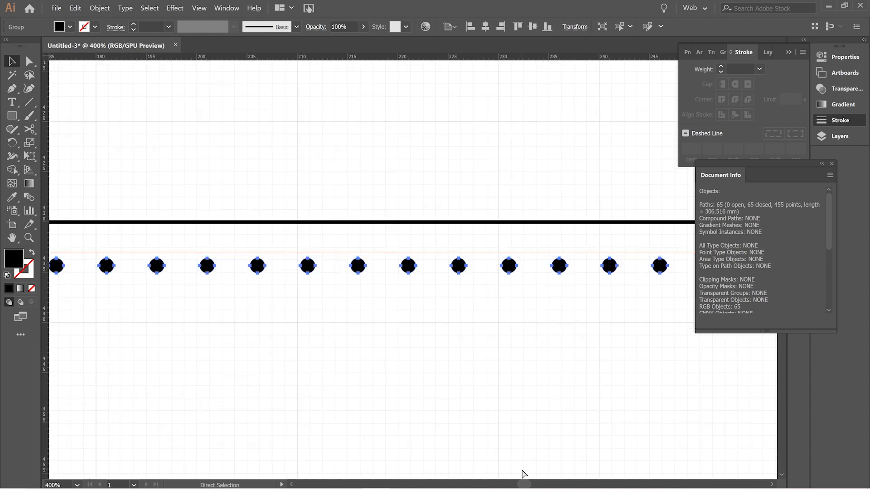
pyautogui.press('Up')
pyautogui.press('Up')
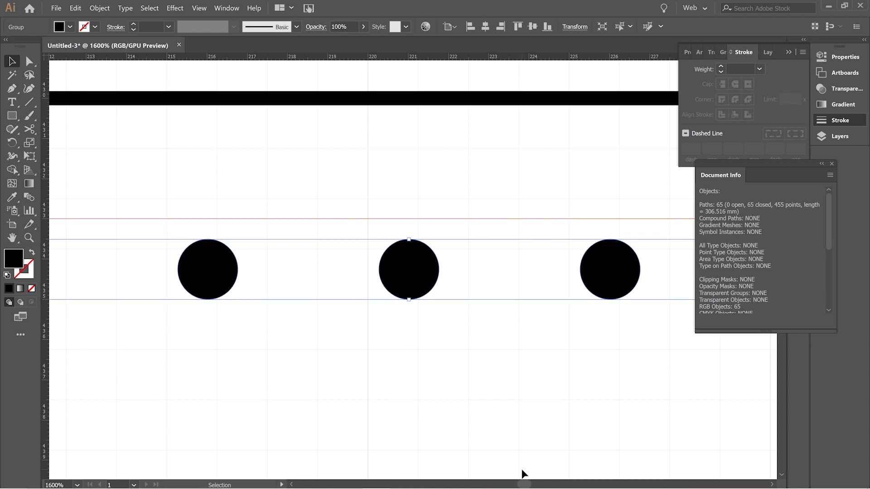
pyautogui.moveTo(416, 268); pyautogui.dragTo(417, 215)
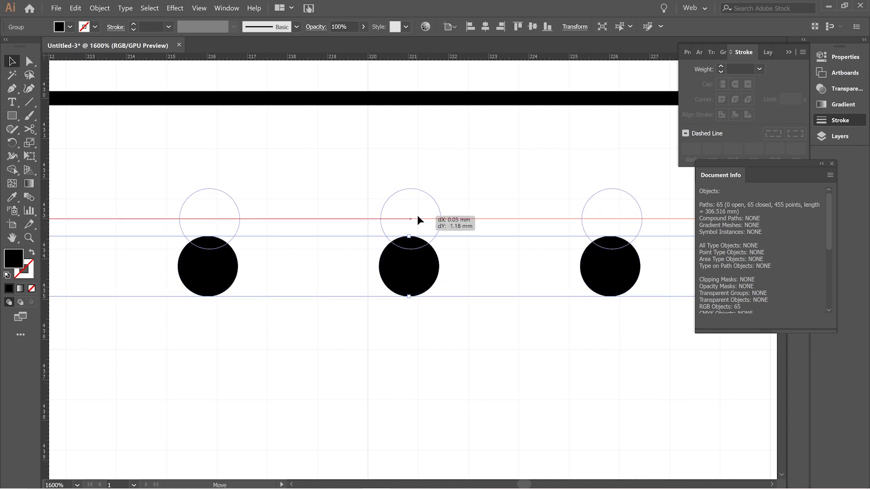
pyautogui.moveTo(417, 216); pyautogui.dragTo(417, 216)
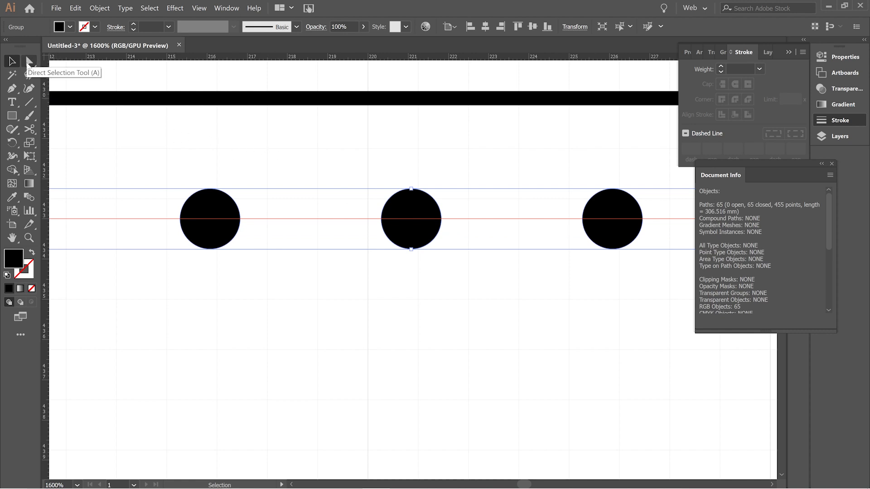
pyautogui.click(28, 63)
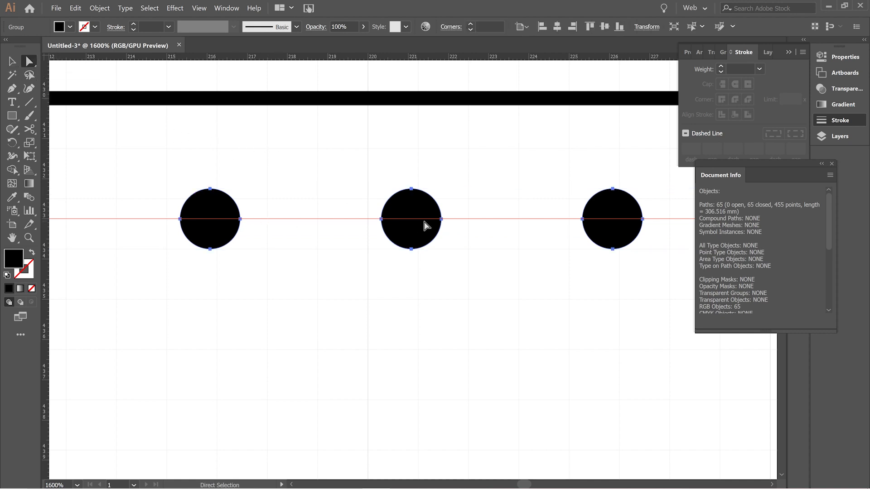
pyautogui.scroll(3, 447, 221)
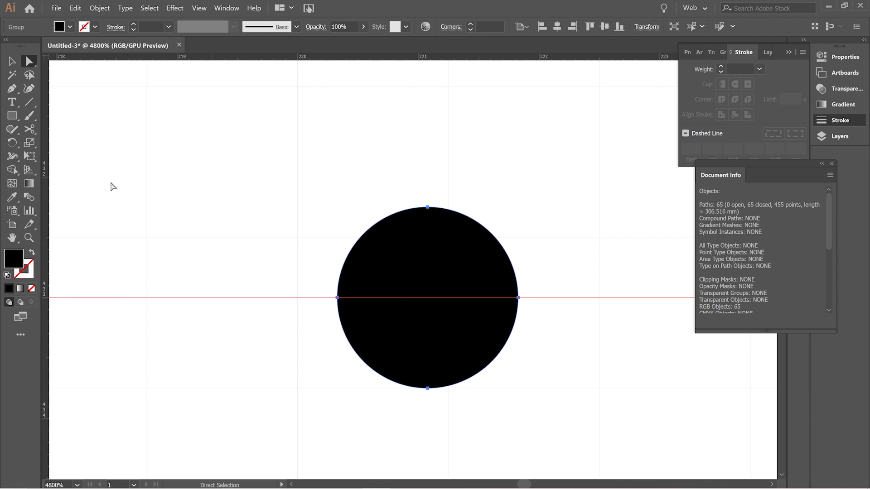
pyautogui.click(14, 62)
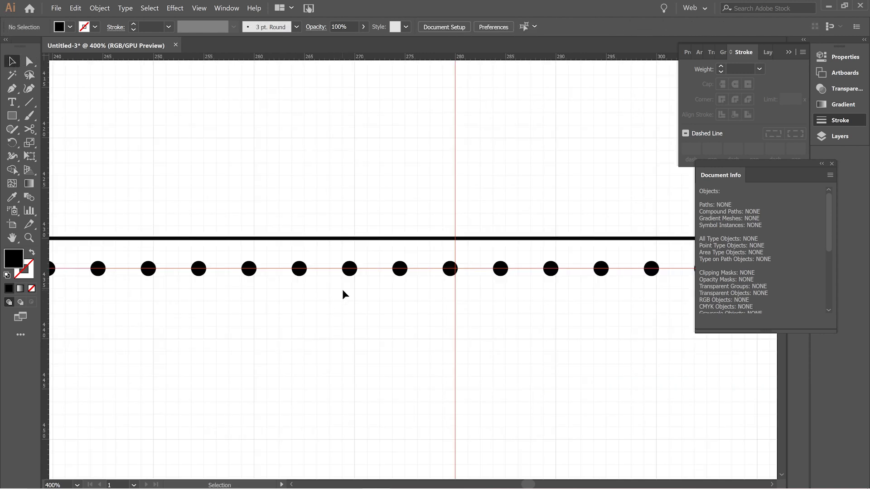
# Duplicate the grouped hole row straight below the original inside the rectangle.
pyautogui.moveTo(349, 268); pyautogui.dragTo(346, 268)
pyautogui.hotkey('ctrl', '+')
pyautogui.hotkey('ctrl', '+')
pyautogui.hotkey('ctrl', '+')
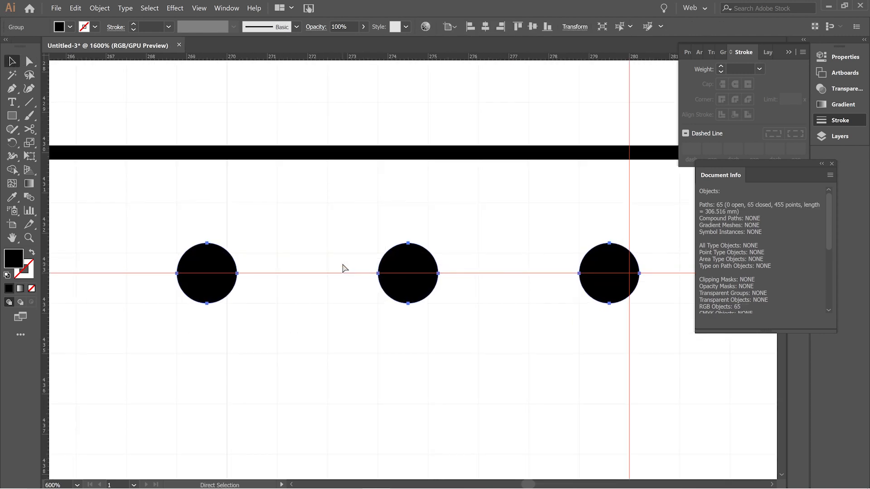
pyautogui.hotkey('ctrl', '-')
pyautogui.hotkey('ctrl', '-')
pyautogui.hotkey('ctrl', '-')
pyautogui.hotkey('ctrl', '-')
pyautogui.hotkey('ctrl', '-')
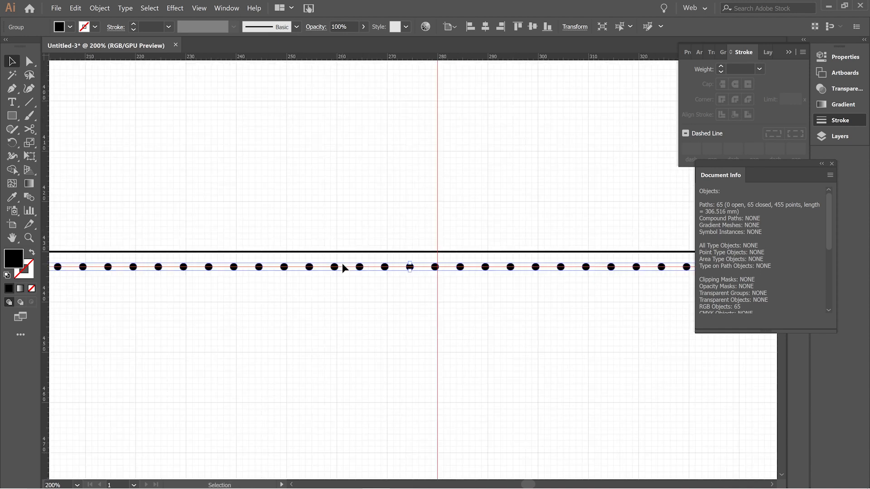
pyautogui.hotkey('alt', 'Down')
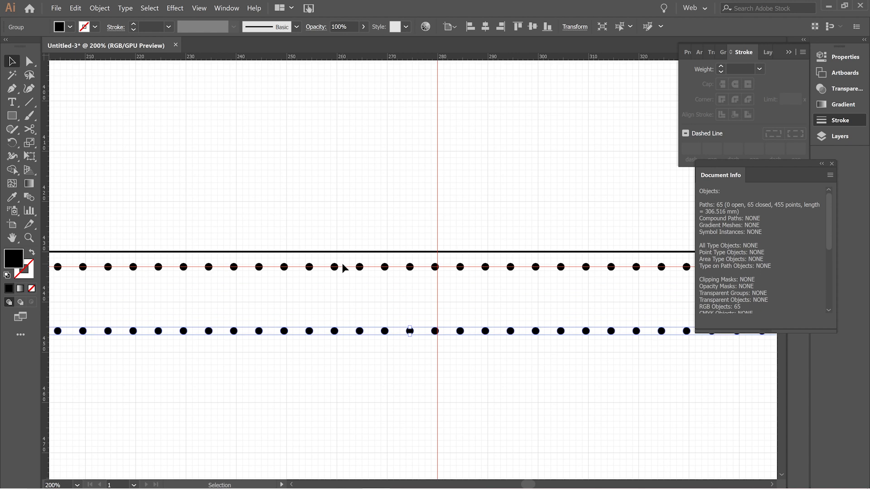
# Move the duplicated hole row down to just above the lower horizontal guide.
pyautogui.press('Down')
pyautogui.press('Down')
pyautogui.press('Down')
pyautogui.press('Down')
pyautogui.press('Down')
pyautogui.scroll(-5, 346, 259)
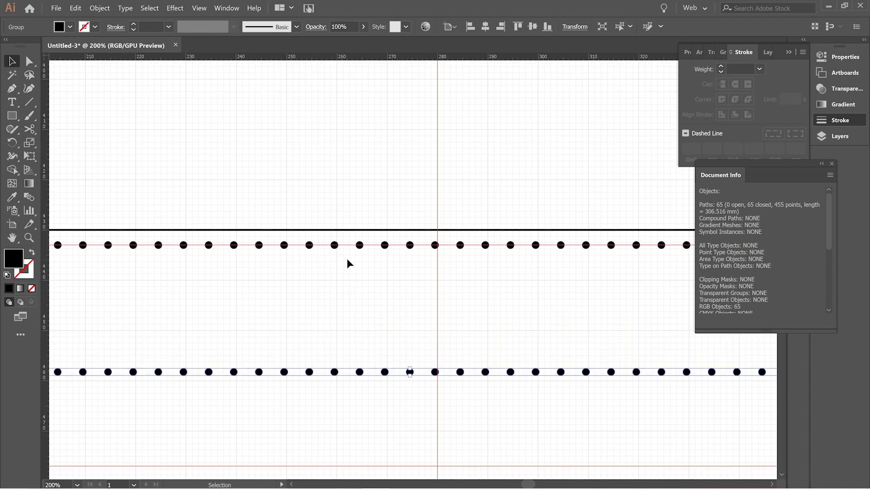
pyautogui.press('Down')
pyautogui.press('Down')
pyautogui.press('Down')
pyautogui.press('Down')
pyautogui.press('Down')
pyautogui.press('Down')
pyautogui.press('Down')
pyautogui.press('Down')
pyautogui.press('Down')
pyautogui.press('Down')
pyautogui.press('Down')
pyautogui.press('Down')
pyautogui.press('Down')
pyautogui.press('Down')
pyautogui.press('Down')
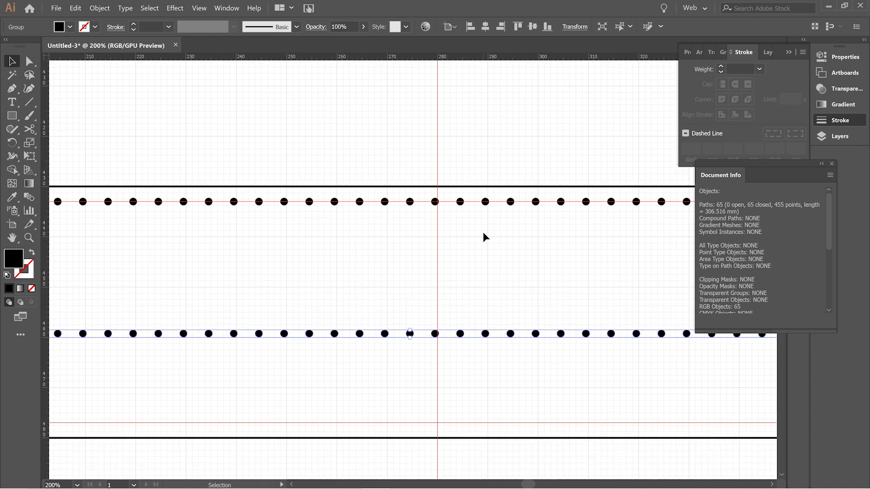
pyautogui.press('Down')
pyautogui.press('Down')
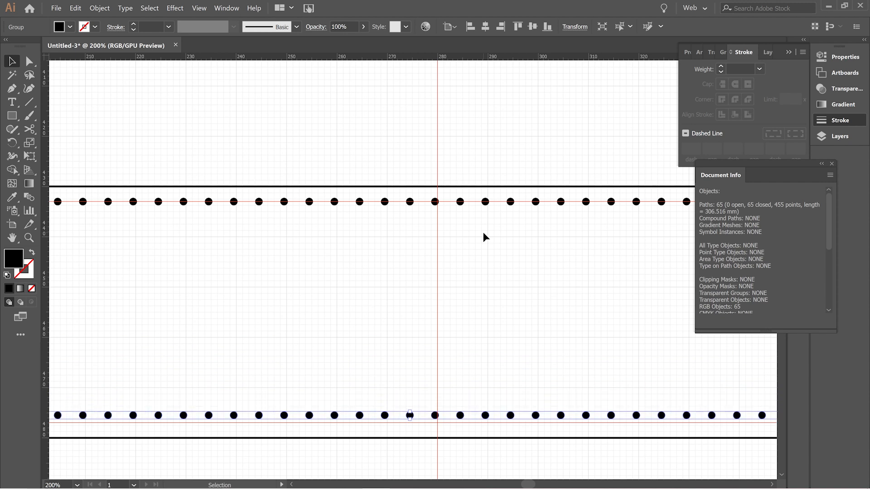
# Align the duplicated row's hole centers with the lower horizontal guide, check their anchor points against it, and deselect the row.
pyautogui.press('Up')
pyautogui.press('Down')
pyautogui.press('Down')
pyautogui.hotkey('ctrl', '+')
pyautogui.hotkey('ctrl', '+')
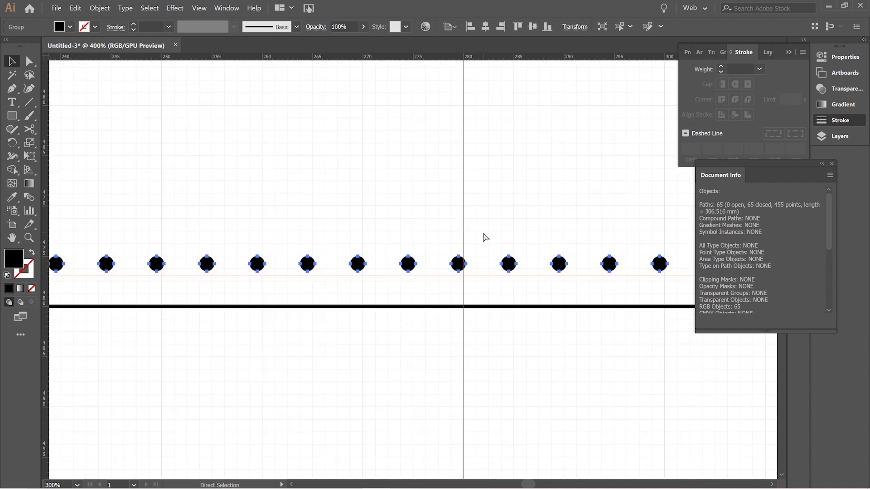
pyautogui.hotkey('ctrl', '+')
pyautogui.hotkey('ctrl', '+')
pyautogui.hotkey('ctrl', '+')
pyautogui.hotkey('ctrl', '+')
pyautogui.hotkey('ctrl', '+')
pyautogui.scroll(2, 484, 237)
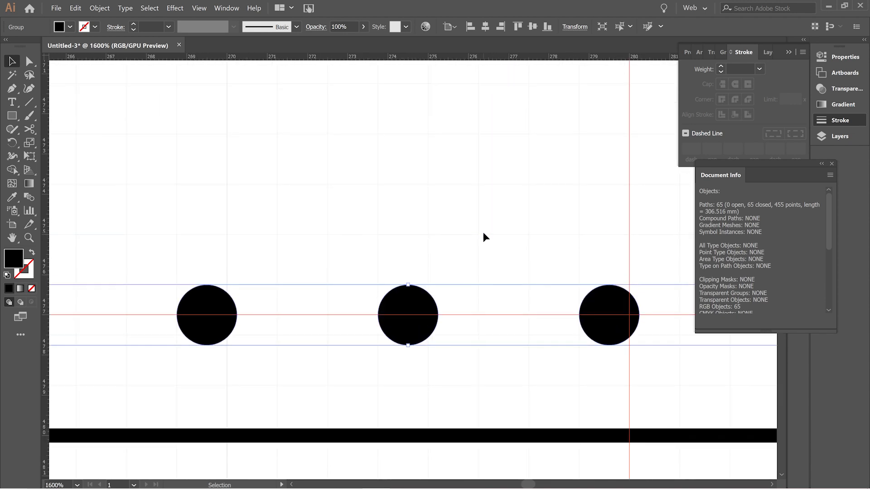
pyautogui.click(483, 237)
pyautogui.click(403, 330)
pyautogui.click(29, 63)
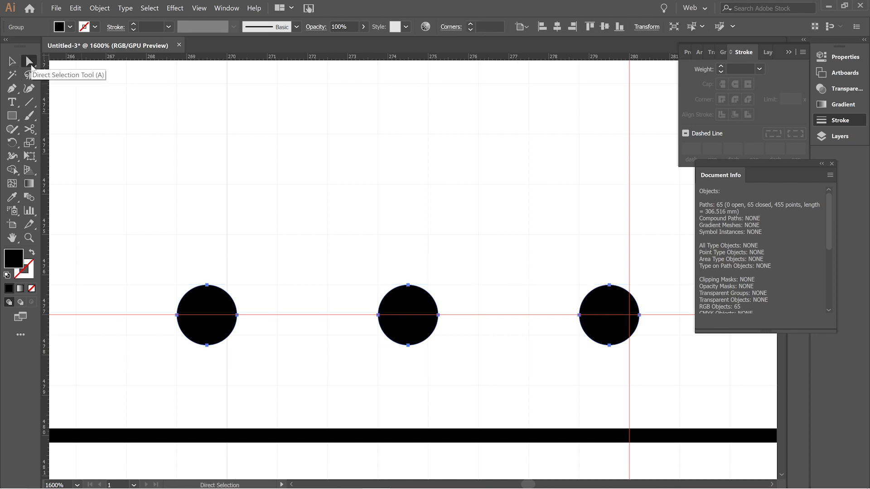
pyautogui.click(11, 62)
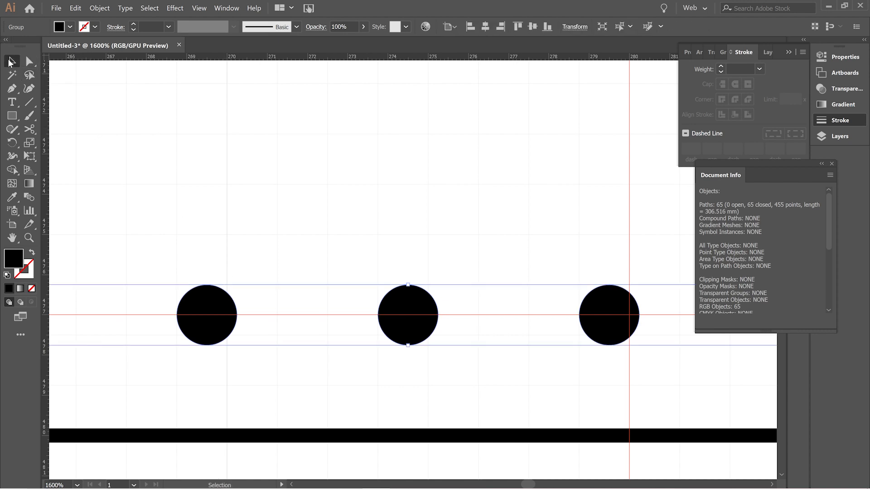
pyautogui.click(341, 185)
# Create a 3 mm by 3 mm square just above the first hole of the upper row.
pyautogui.hotkey('ctrl', '-')
pyautogui.hotkey('ctrl', '-')
pyautogui.hotkey('ctrl', '-')
pyautogui.hotkey('ctrl', '-')
pyautogui.hotkey('ctrl', '-')
pyautogui.hotkey('ctrl', '-')
pyautogui.hotkey('ctrl', '-')
pyautogui.hotkey('ctrl', '-')
pyautogui.hotkey('ctrl', '-')
pyautogui.hotkey('ctrl', '-')
pyautogui.hotkey('ctrl', '-')
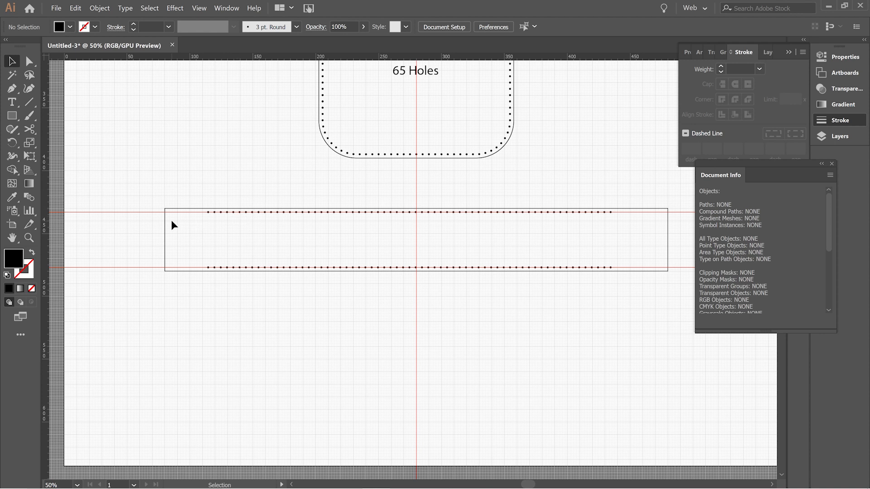
pyautogui.hotkey('ctrl', '+')
pyautogui.hotkey('ctrl', '+')
pyautogui.hotkey('ctrl', '+')
pyautogui.hotkey('ctrl', '+')
pyautogui.hotkey('ctrl', '+')
pyautogui.hotkey('ctrl', '+')
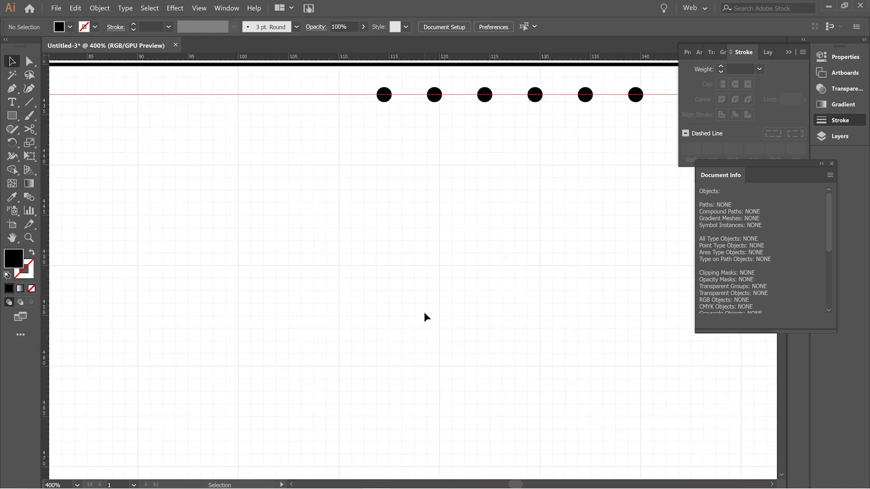
pyautogui.scroll(3, 421, 311)
pyautogui.click(12, 116)
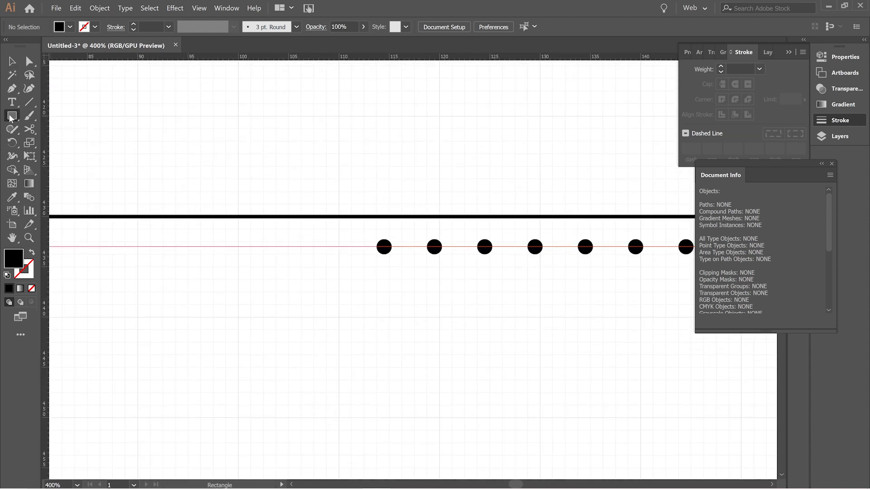
pyautogui.click(379, 184)
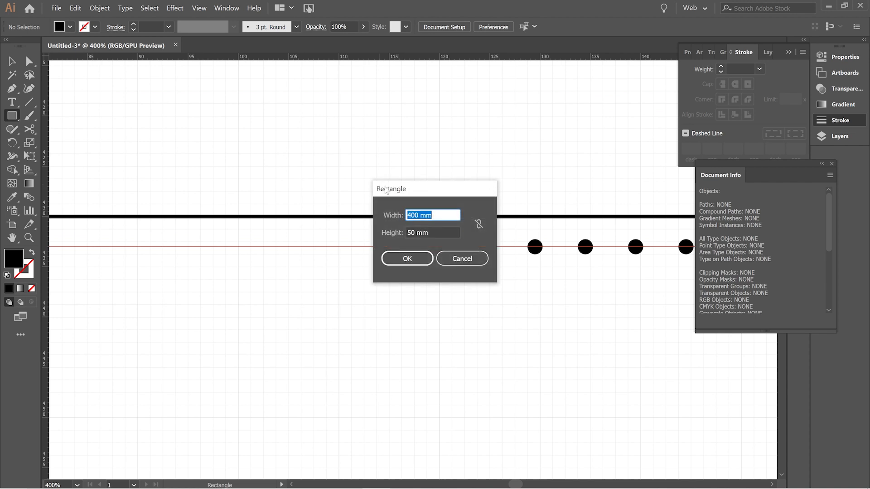
pyautogui.write('3')
pyautogui.press('Tab')
pyautogui.write('3')
pyautogui.click(407, 258)
pyautogui.click(9, 63)
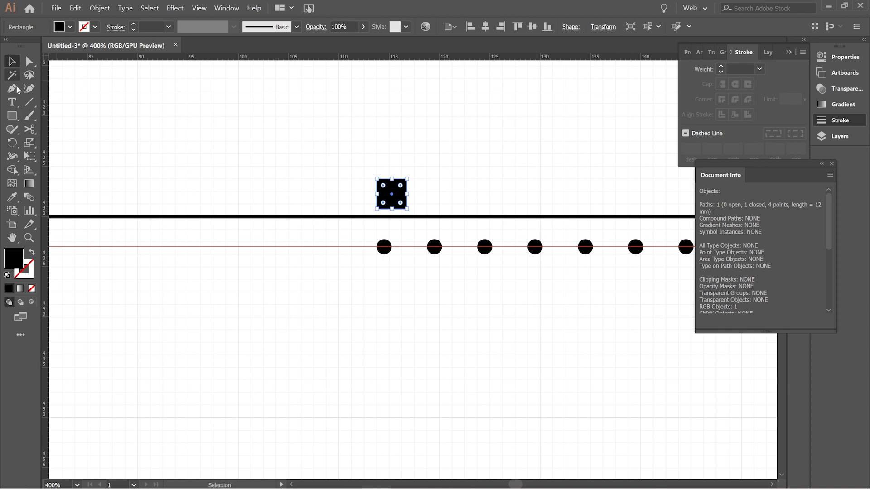
# Swap the small square's fill and stroke to give it a black outline and no fill.
pyautogui.hotkey('shift', 'x')
pyautogui.hotkey('ctrl', 'shift', 'a')
pyautogui.hotkey('ctrl', '=')
pyautogui.hotkey('ctrl', '=')
pyautogui.hotkey('ctrl', '=')
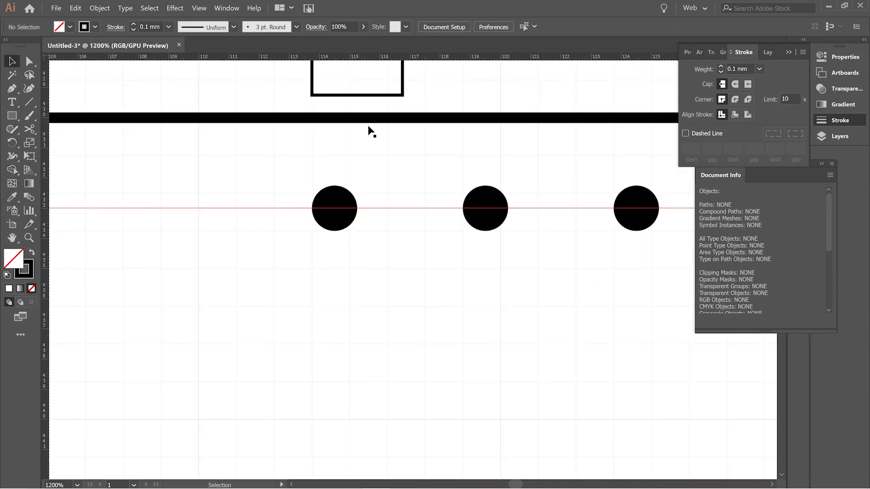
# Move the 3 mm square so its right edge passes through the first upper hole's center, vertically centered on the guide.
pyautogui.click(339, 204)
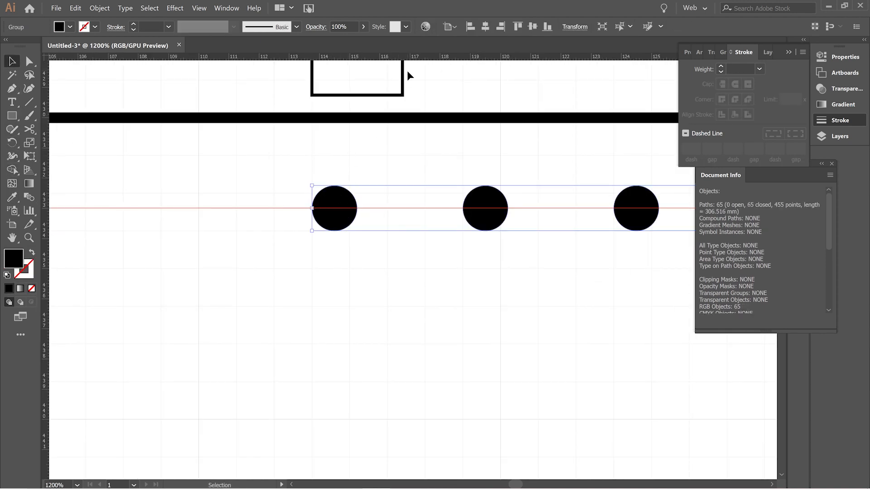
pyautogui.moveTo(401, 85); pyautogui.dragTo(316, 238)
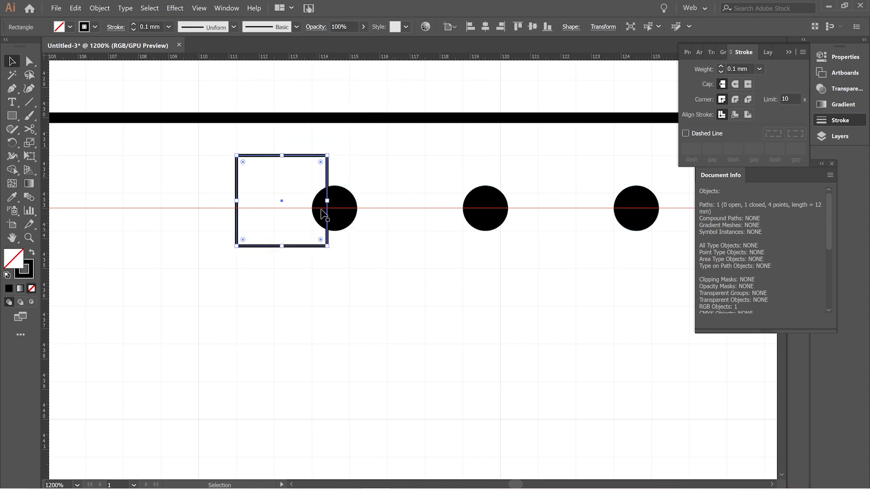
pyautogui.moveTo(329, 171); pyautogui.dragTo(338, 181)
# Place vertical guides along the right and left edges of the 3 mm square.
pyautogui.hotkey('ctrl', '+')
pyautogui.click(421, 184)
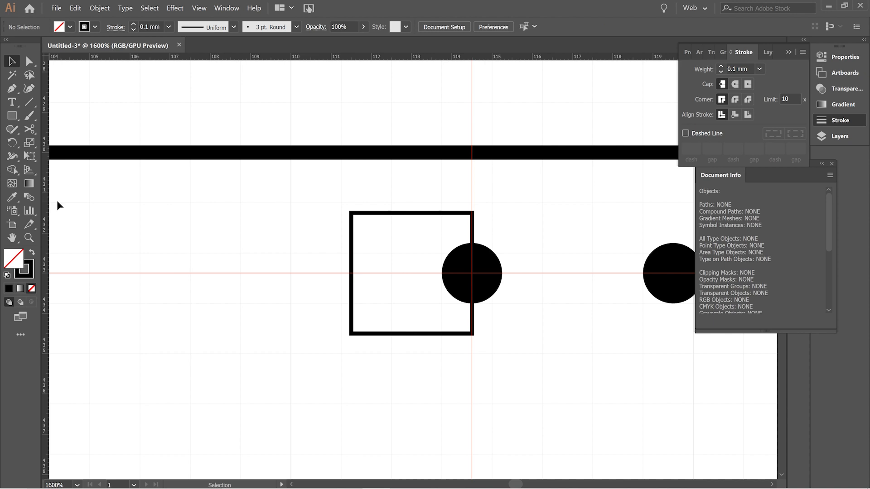
pyautogui.moveTo(46, 211); pyautogui.dragTo(352, 311)
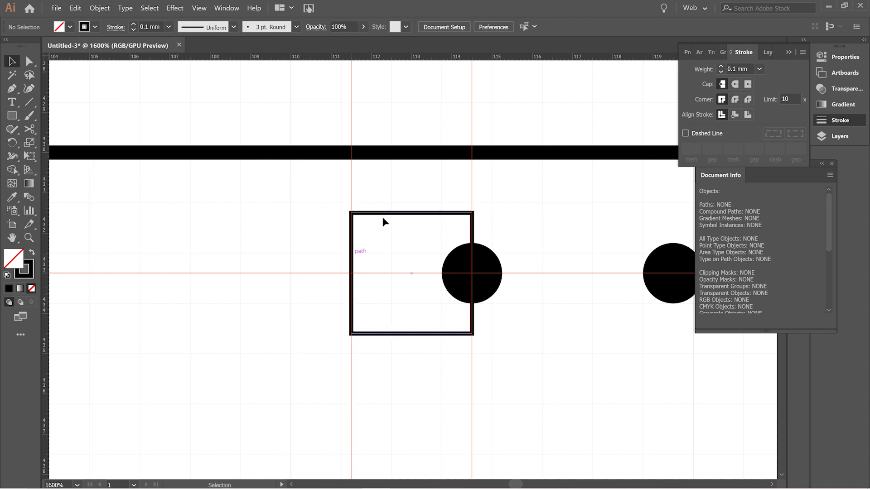
# Delete the 3 mm square and cut the strip's outline where the outer vertical guide crosses its upper and lower edges.
pyautogui.click(422, 234)
pyautogui.press('Delete')
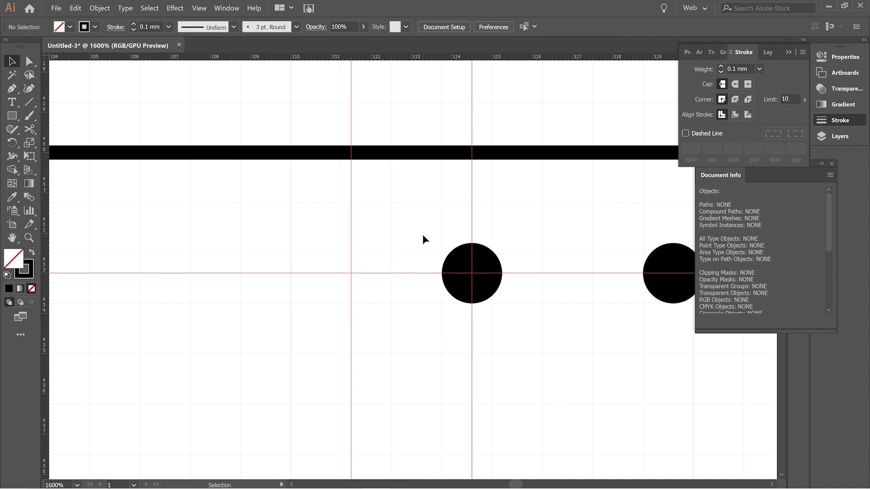
pyautogui.click(28, 131)
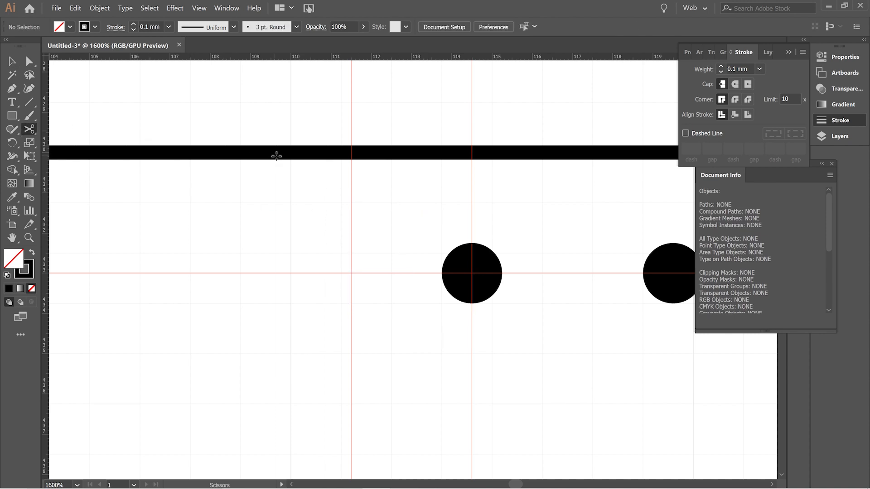
pyautogui.click(350, 154)
pyautogui.scroll(-10, 358, 165)
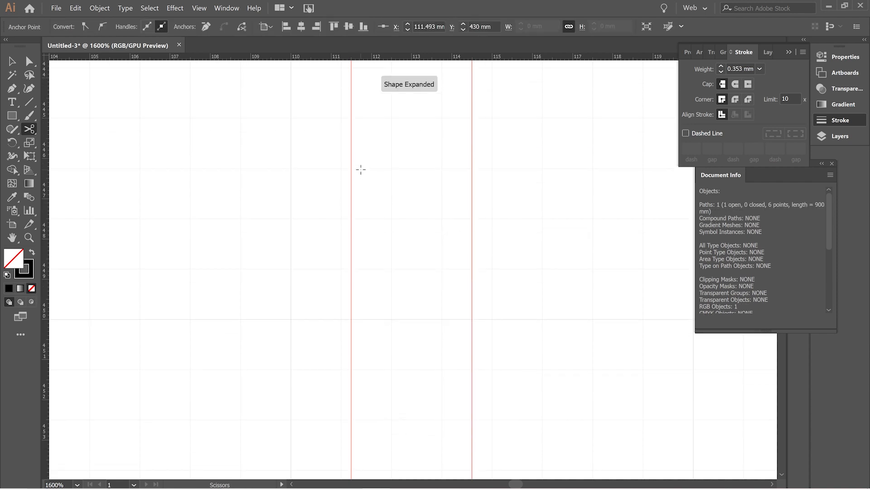
pyautogui.scroll(-10, 360, 169)
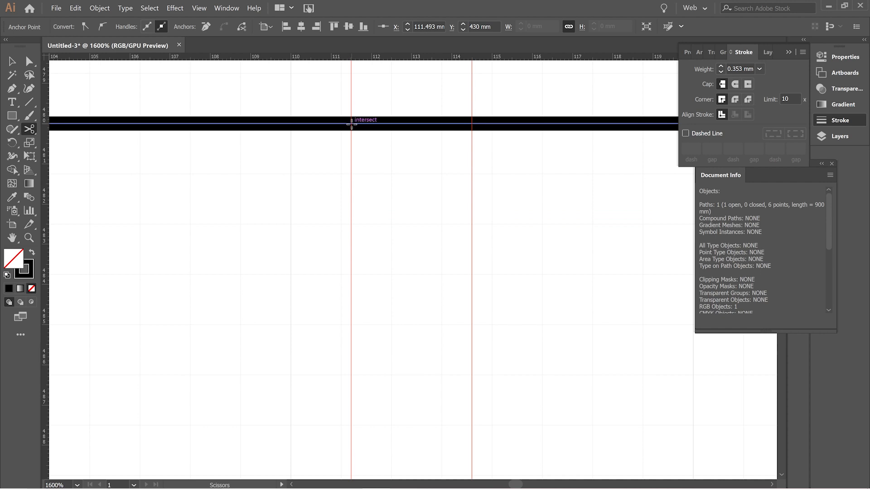
pyautogui.click(351, 123)
# Delete the cut-off left end of the strip and join the open ends of the remaining outline.
pyautogui.click(12, 62)
pyautogui.press('Delete')
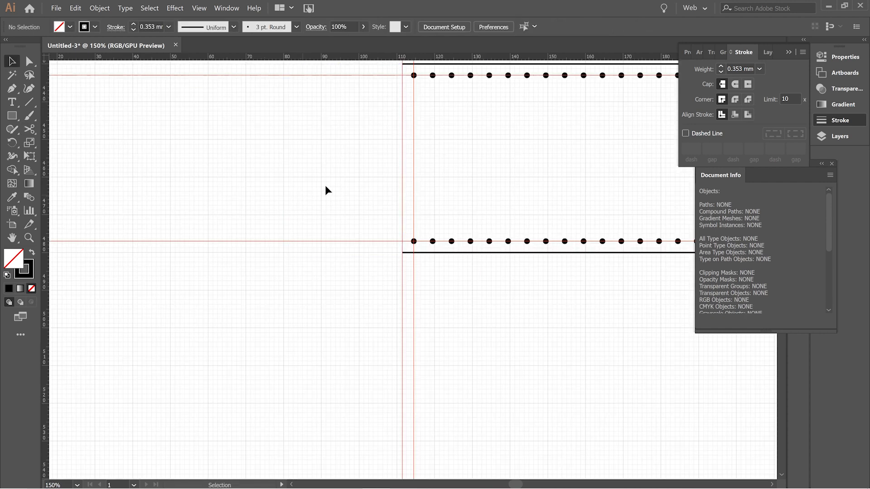
pyautogui.click(408, 64)
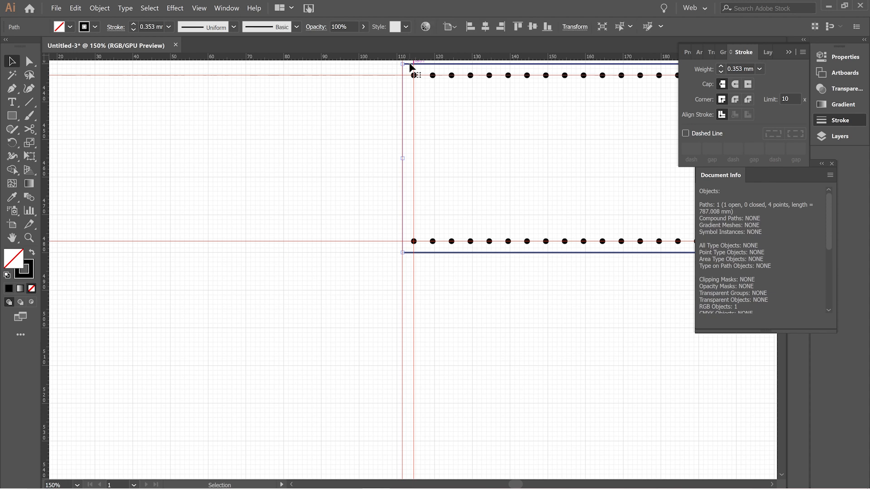
pyautogui.hotkey('ctrl', 'j')
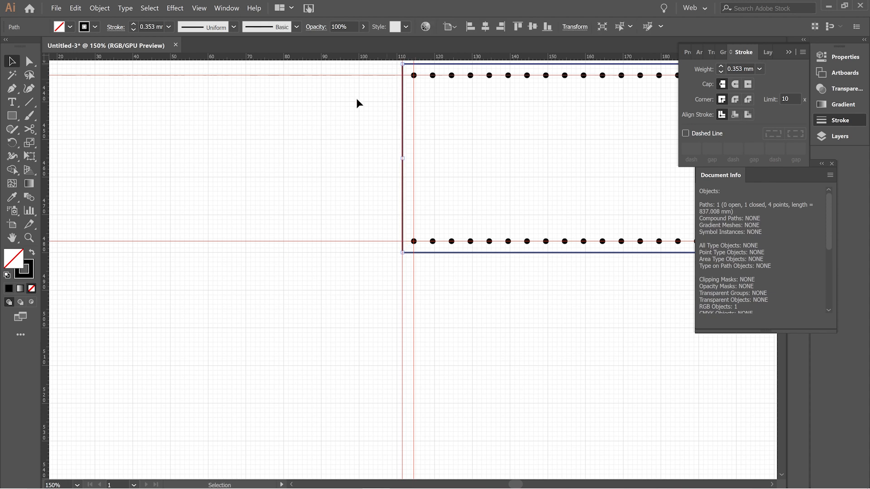
pyautogui.click(349, 106)
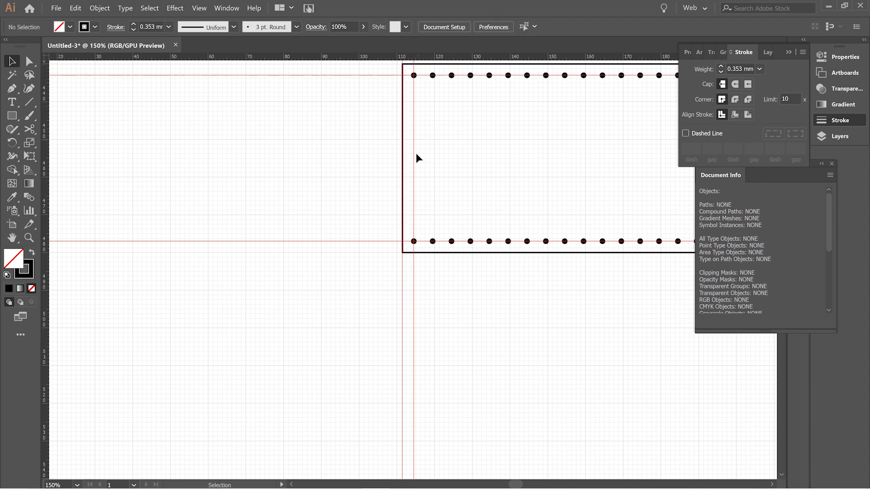
# Create a 3 mm by 3 mm square near the last hole of the upper row, with a 0.1 mm black outline and no fill.
pyautogui.scroll(5, 378, 104)
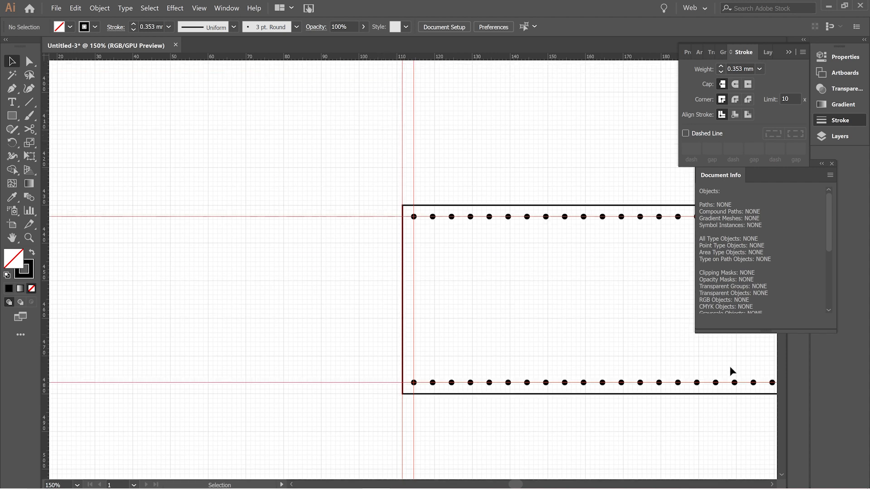
pyautogui.hscroll(10, 772, 484)
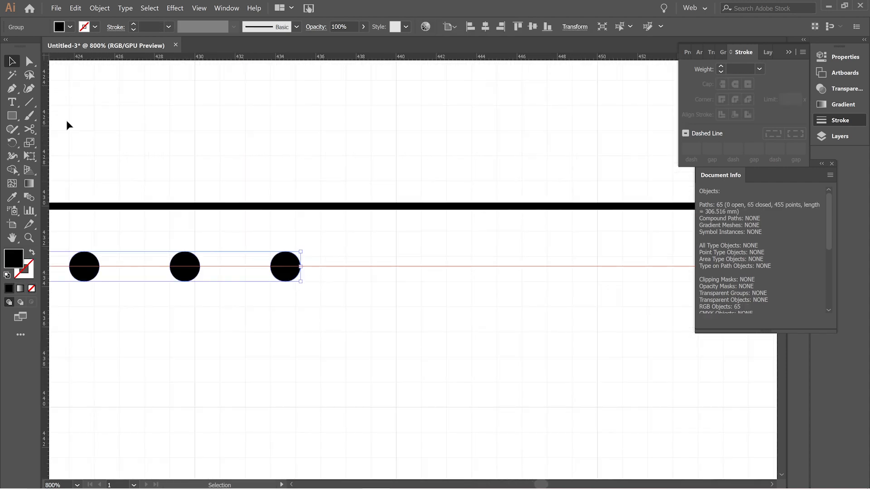
pyautogui.click(12, 115)
pyautogui.click(410, 171)
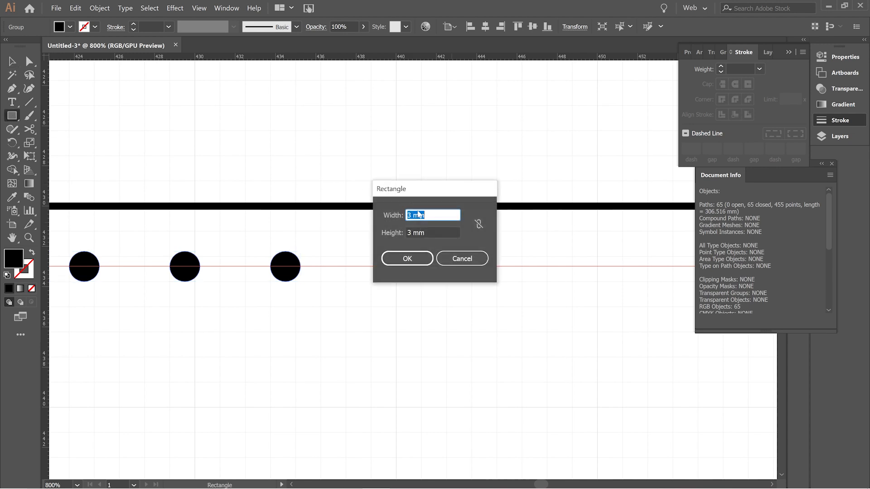
pyautogui.click(405, 256)
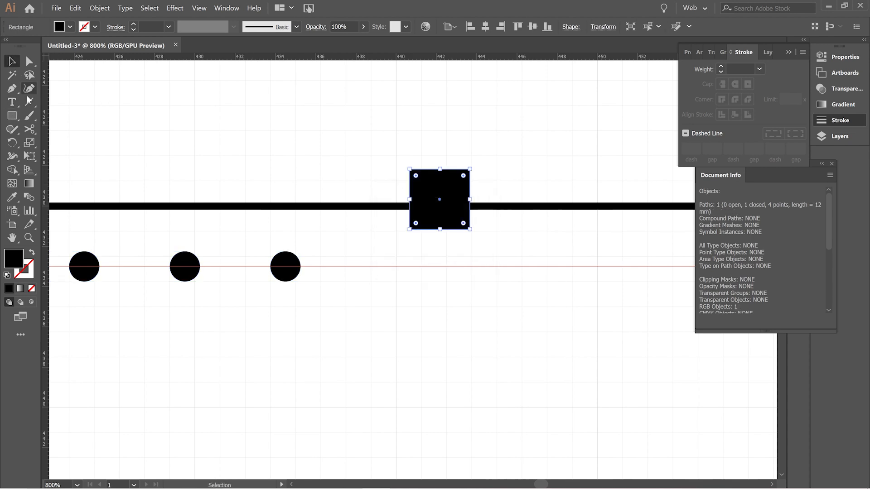
pyautogui.click(12, 197)
pyautogui.click(112, 203)
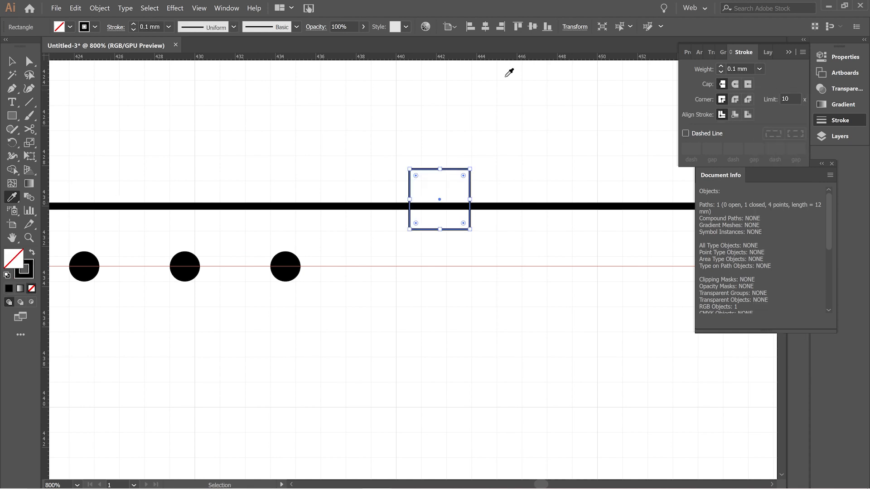
pyautogui.press('v')
pyautogui.click(314, 116)
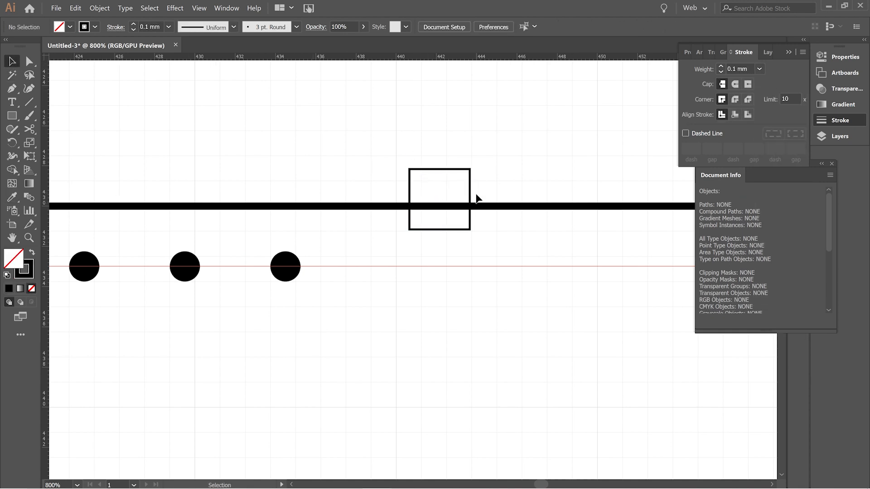
# Move the 3 mm square so its left edge passes through the last upper hole's center, vertically centered on the horizontal guide.
pyautogui.moveTo(469, 196); pyautogui.dragTo(347, 263)
pyautogui.hotkey('ctrl', '=')
pyautogui.hotkey('ctrl', '=')
pyautogui.hotkey('ctrl', '=')
pyautogui.hotkey('ctrl', '=')
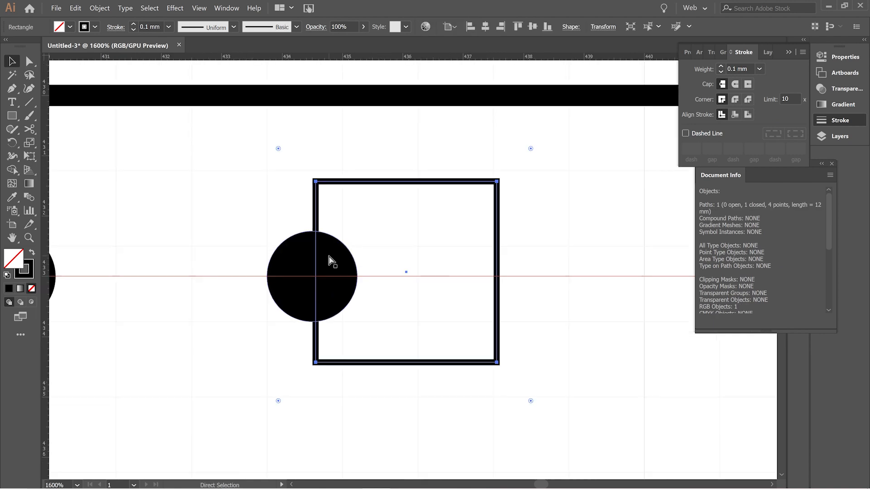
pyautogui.keyDown('shift'); pyautogui.click(309, 225); pyautogui.keyUp('shift')
pyautogui.click(504, 172)
# Place a vertical guide along the right edge of the 3 mm square, and delete the square.
pyautogui.moveTo(45, 195); pyautogui.dragTo(539, 294)
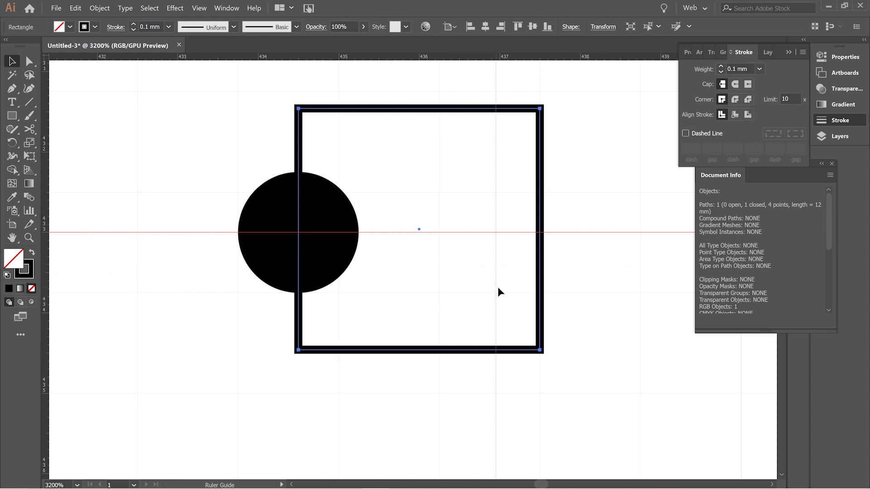
pyautogui.hotkey('ctrl', '-')
pyautogui.hotkey('ctrl', '-')
pyautogui.hotkey('ctrl', '-')
pyautogui.hotkey('ctrl', '-')
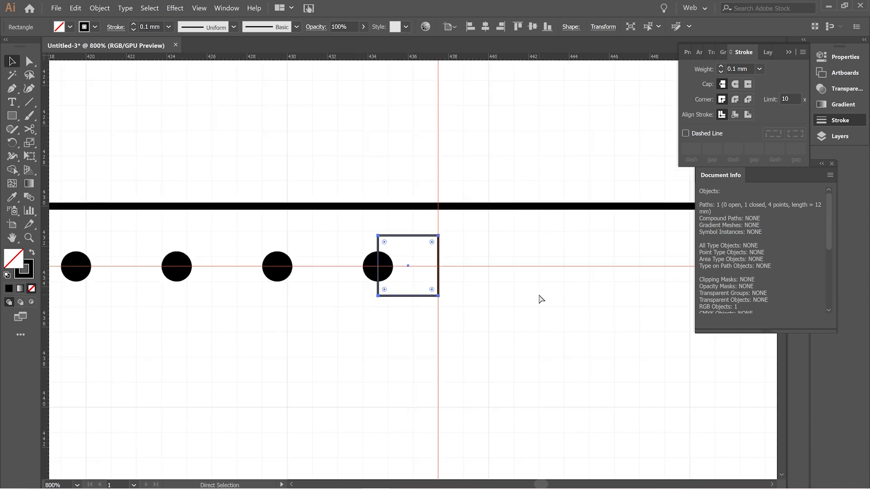
pyautogui.click(466, 232)
pyautogui.click(439, 246)
pyautogui.press('Delete')
# Cut the strip's upper and lower edges at the new vertical guide and delete the excess right end.
pyautogui.click(29, 129)
pyautogui.click(438, 206)
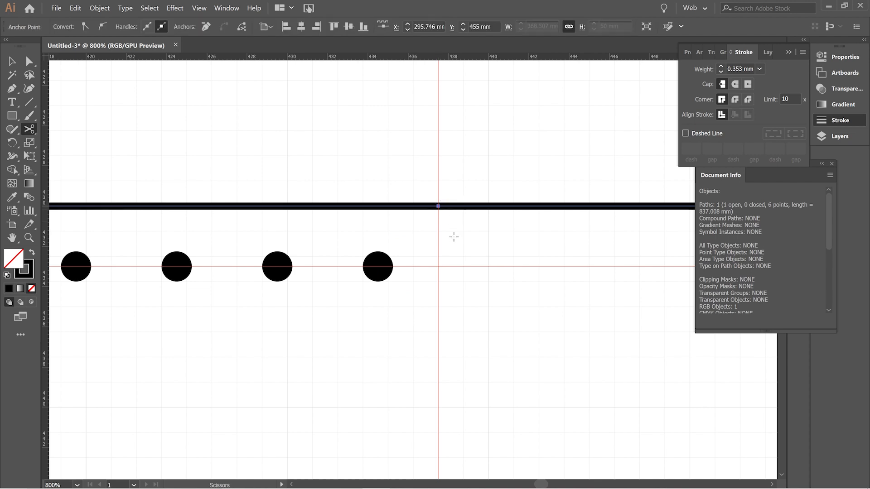
pyautogui.scroll(-10, 453, 231)
pyautogui.scroll(-7, 454, 243)
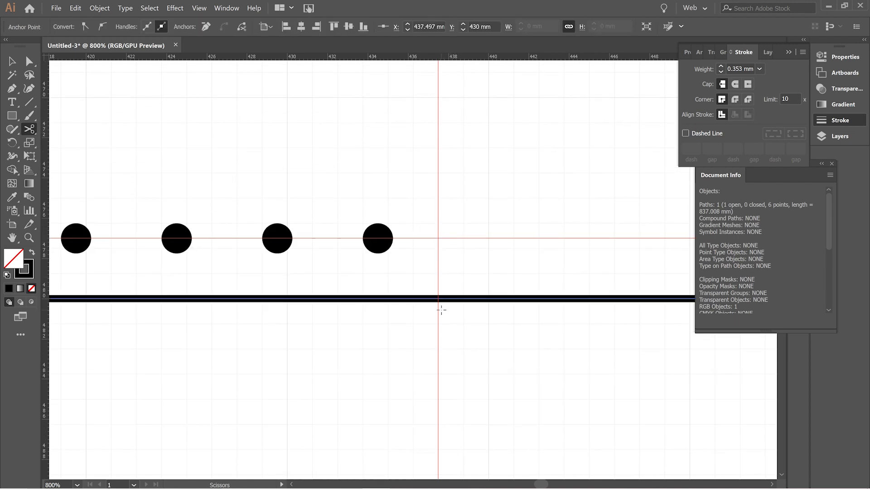
pyautogui.click(12, 61)
pyautogui.click(498, 261)
pyautogui.moveTo(497, 259); pyautogui.dragTo(520, 328)
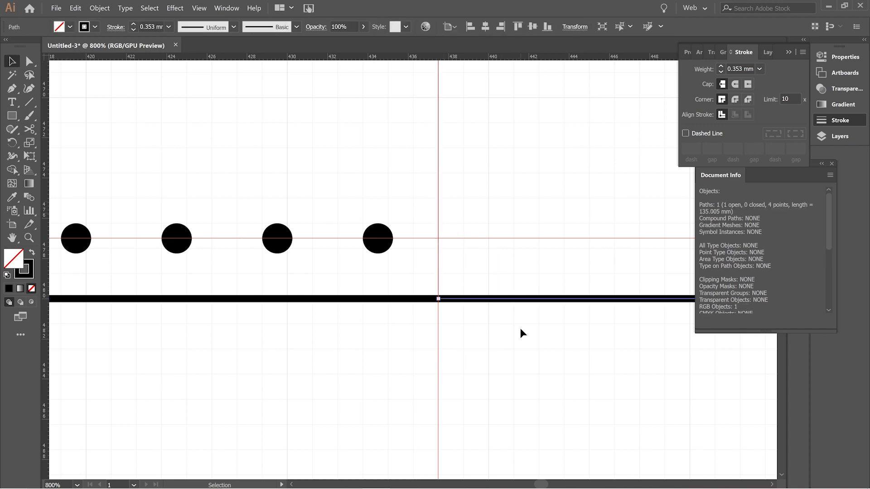
pyautogui.press('Delete')
# Join the open ends of the strip's outline to close it along the right-hand guide.
pyautogui.click(426, 301)
pyautogui.hotkey('ctrl', 'j')
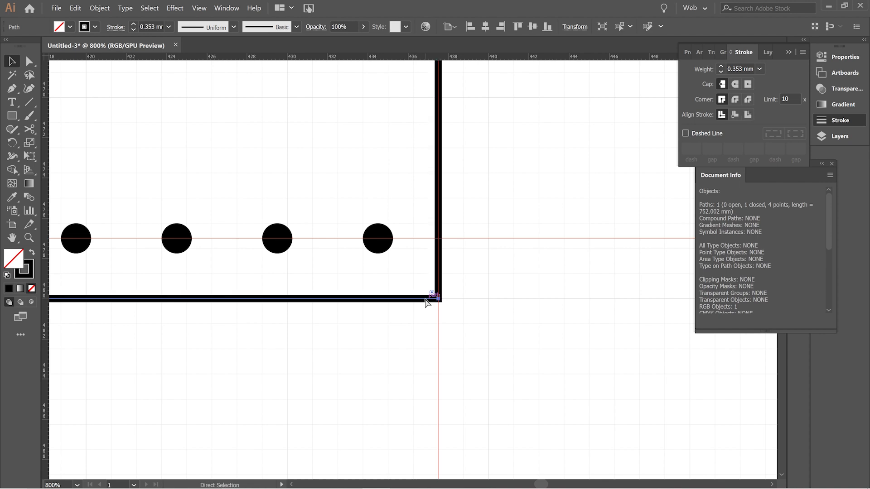
pyautogui.hotkey('ctrl', '-')
pyautogui.hotkey('ctrl', '-')
pyautogui.hotkey('ctrl', '-')
pyautogui.hotkey('ctrl', '-')
pyautogui.hotkey('ctrl', '-')
pyautogui.hotkey('ctrl', '-')
pyautogui.hotkey('ctrl', '-')
pyautogui.hotkey('ctrl', '-')
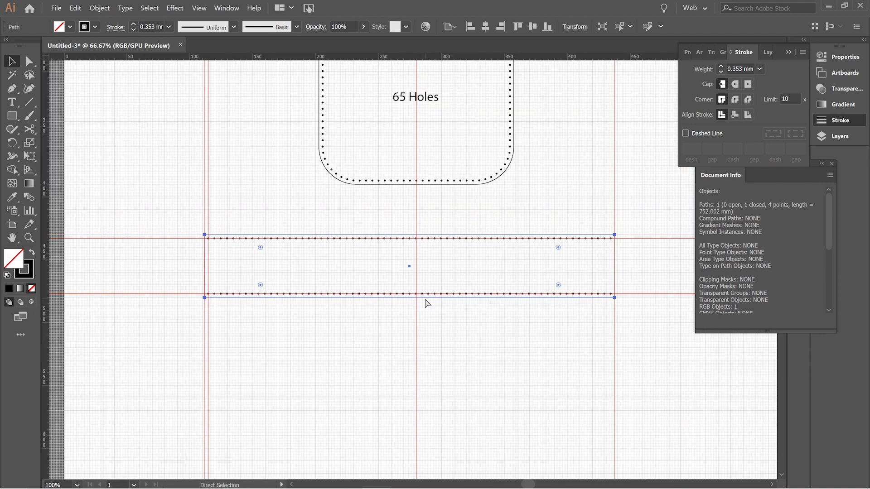
pyautogui.click(475, 316)
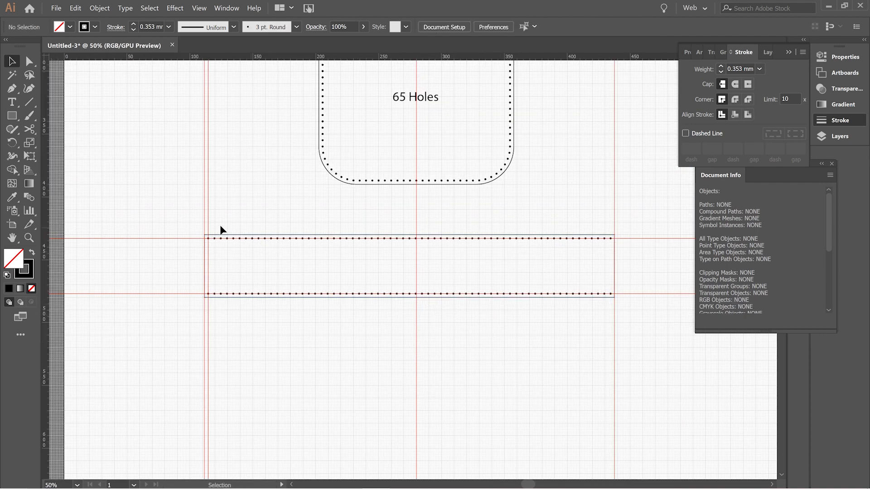
# Hide the guides and move the strip together with both hole rows up, just below the rounded pattern piece.
pyautogui.moveTo(151, 225); pyautogui.dragTo(640, 331)
pyautogui.click(234, 7)
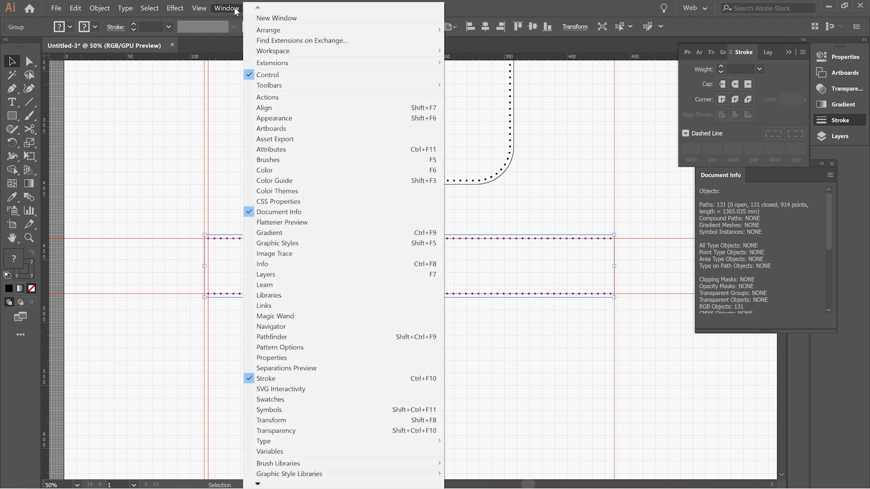
pyautogui.moveTo(199, 8)
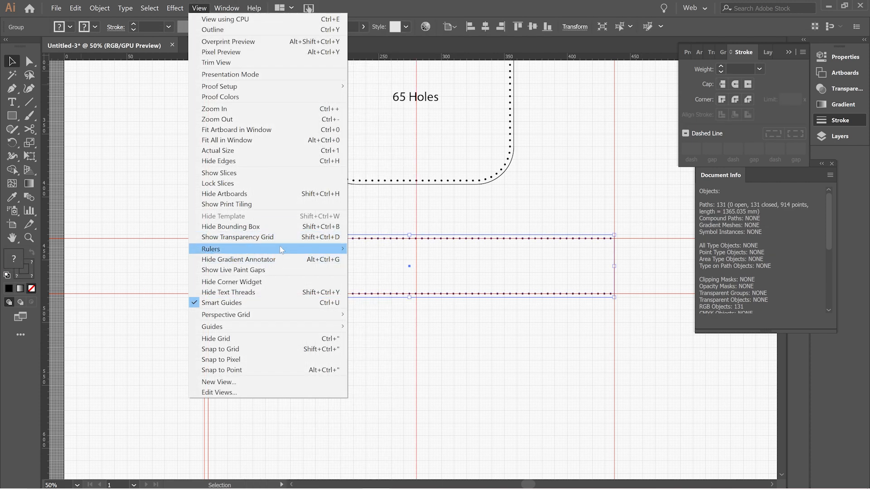
pyautogui.click(292, 303)
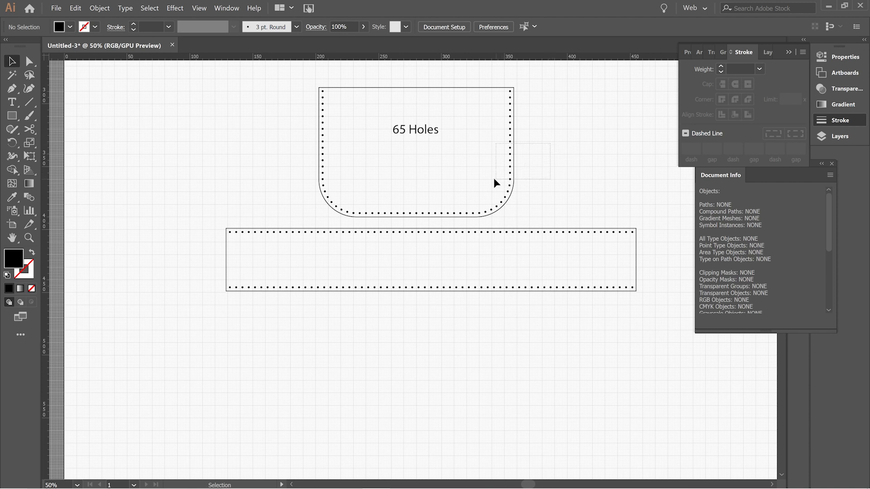
pyautogui.moveTo(494, 180); pyautogui.dragTo(495, 179)
pyautogui.click(569, 107)
pyautogui.click(226, 260)
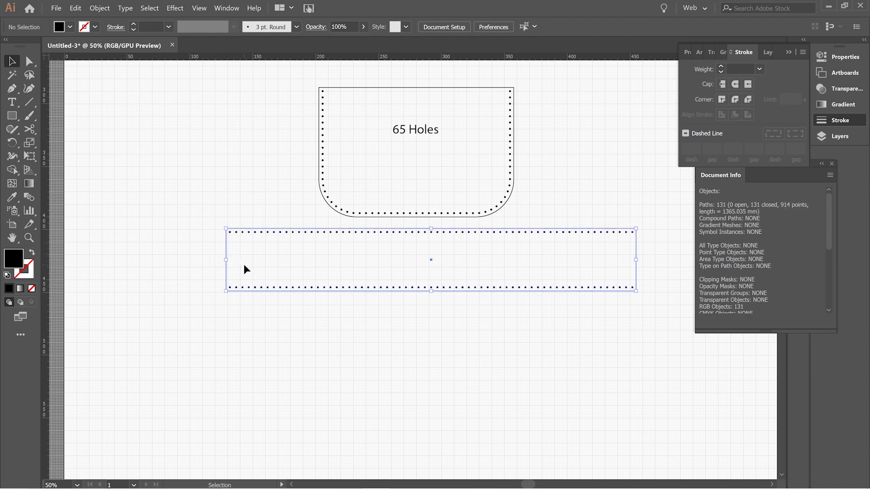
pyautogui.click(152, 232)
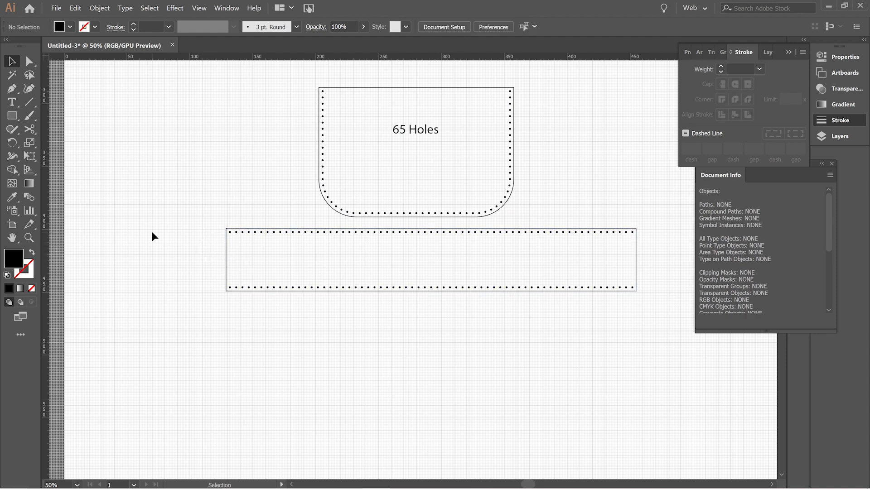